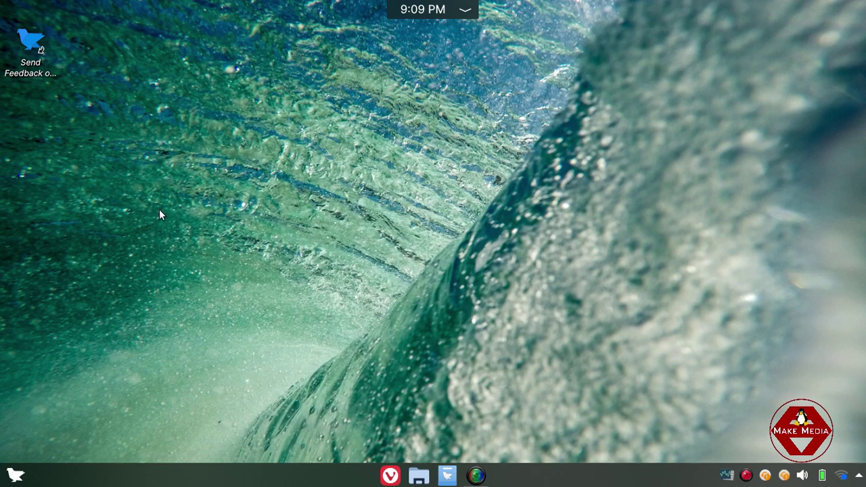
Refresh the desktop three times from its right-click menu.
right_click(171, 196)
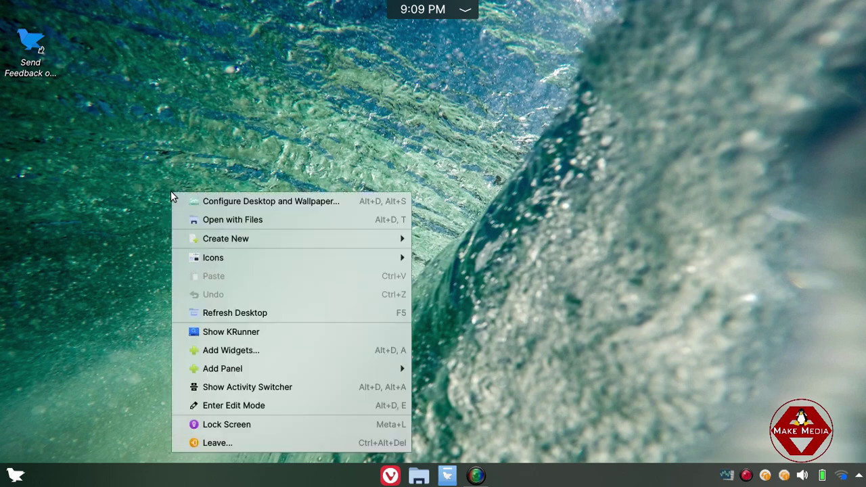
click(285, 316)
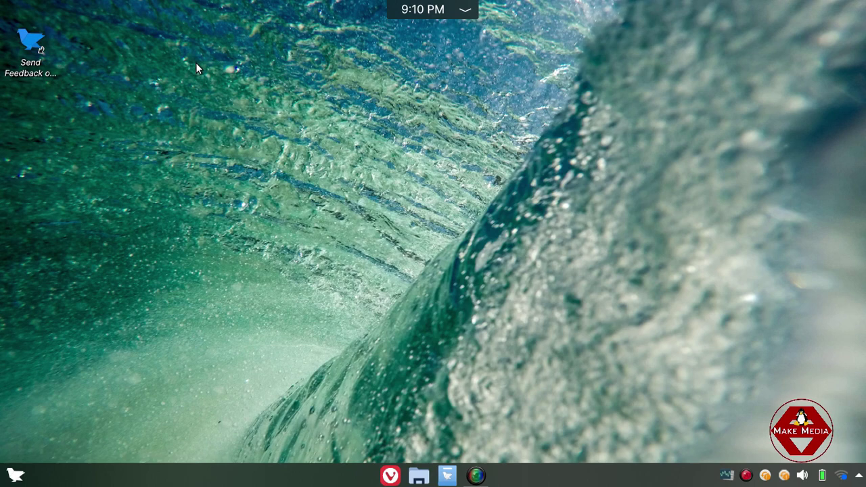
right_click(181, 75)
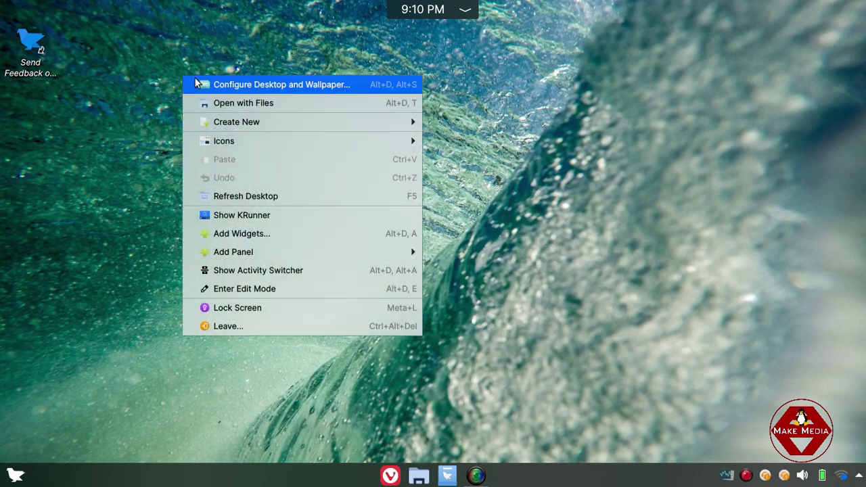
click(247, 196)
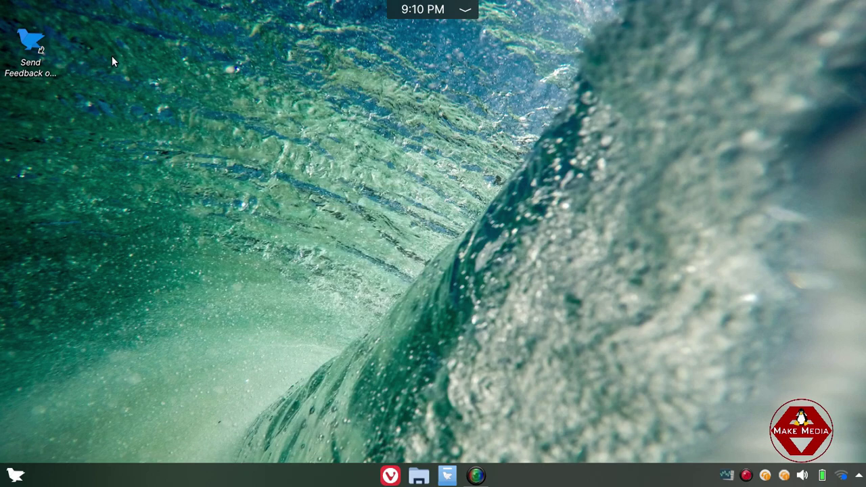
right_click(112, 55)
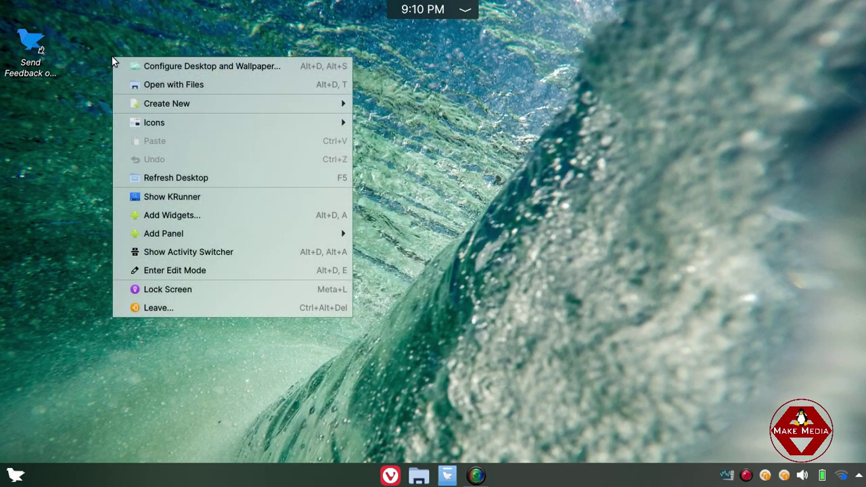
click(189, 176)
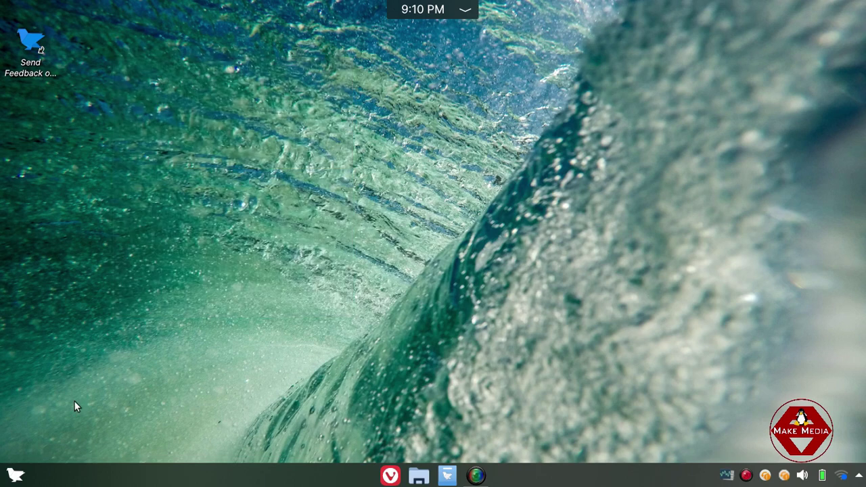
Browse the launcher's Utilities and System categories and launch Info Center.
click(14, 474)
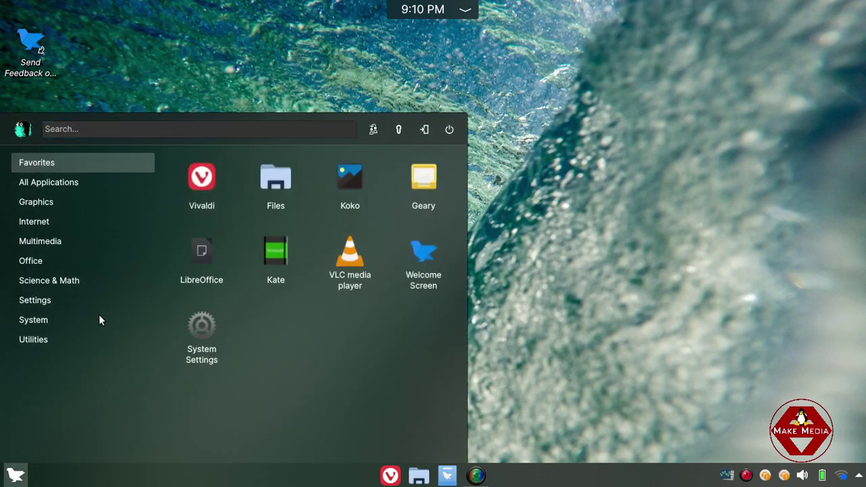
click(43, 344)
click(44, 323)
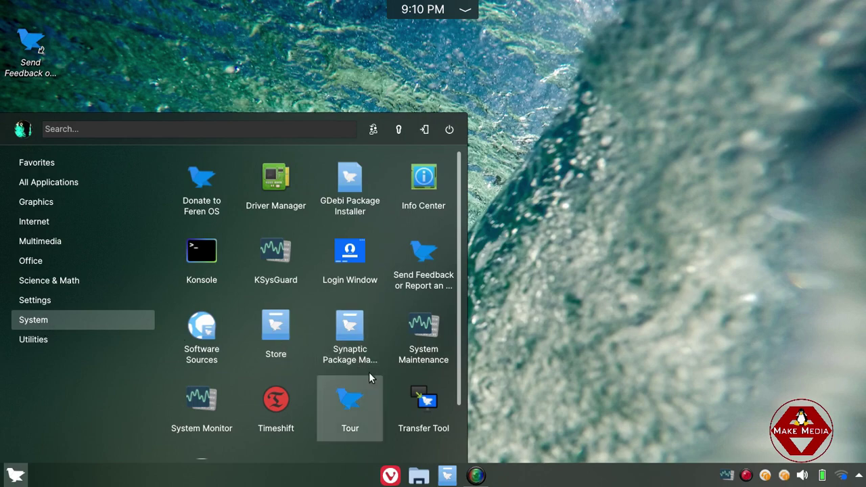
click(424, 179)
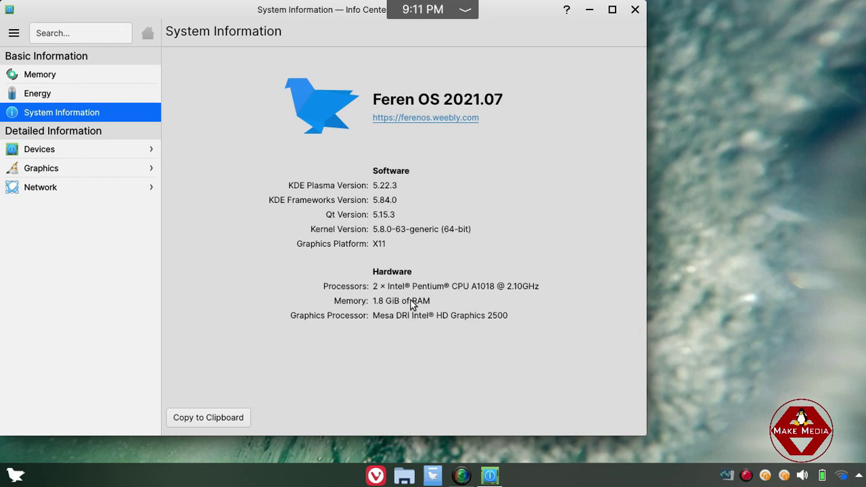
Close Info Center, drag across the desktop, and refresh it again.
click(635, 10)
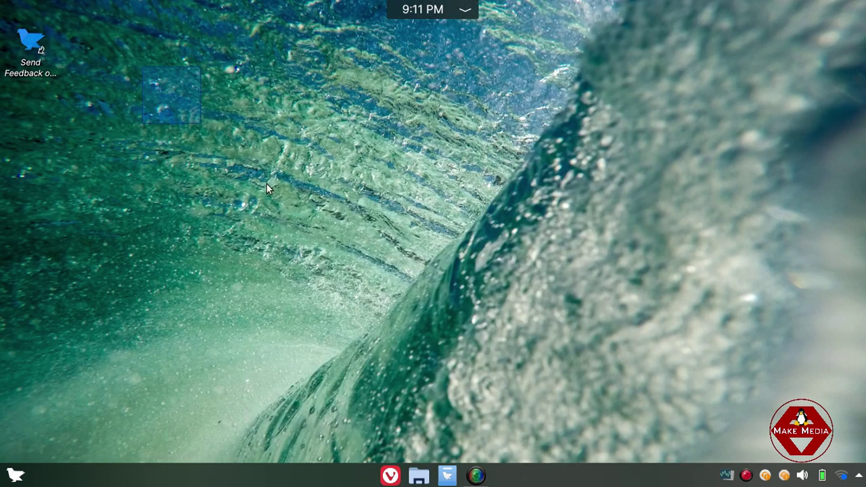
drag(267, 184, 496, 319)
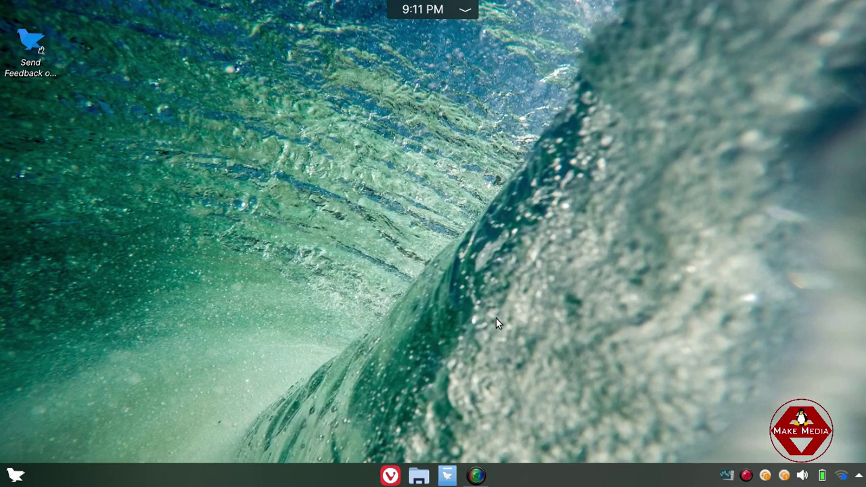
right_click(442, 259)
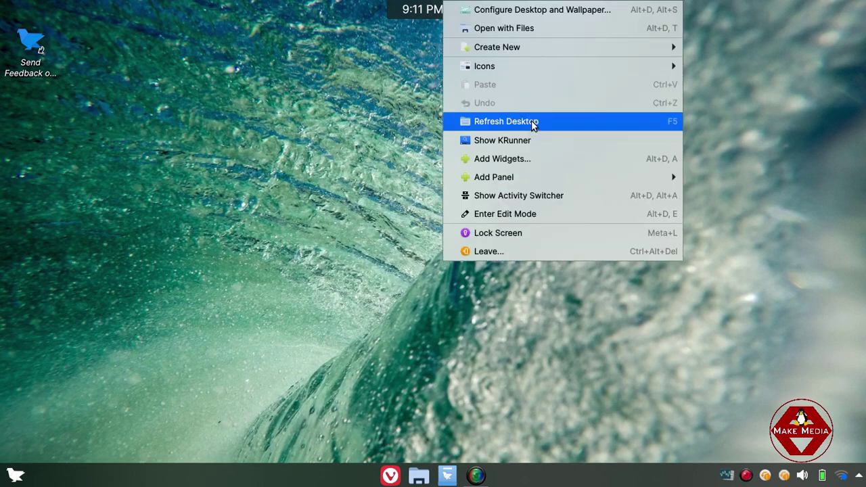
click(533, 122)
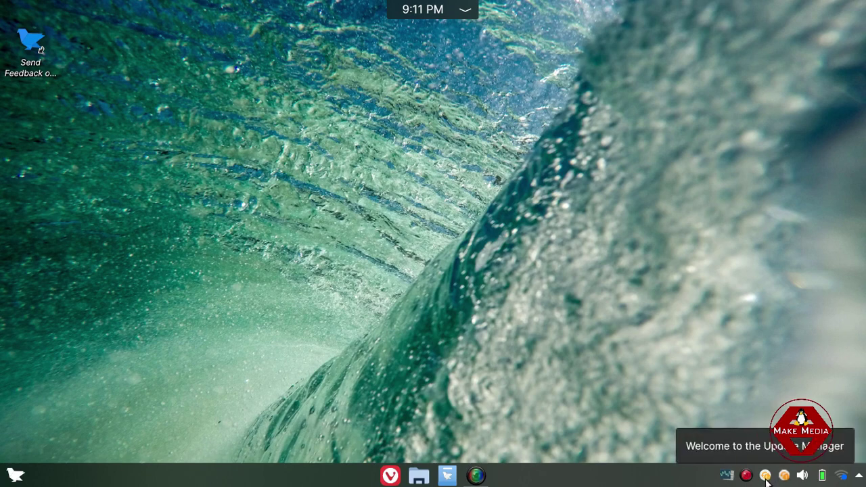
Open System Maintenance from its tray icon, move it right, and close it mid-check.
click(729, 476)
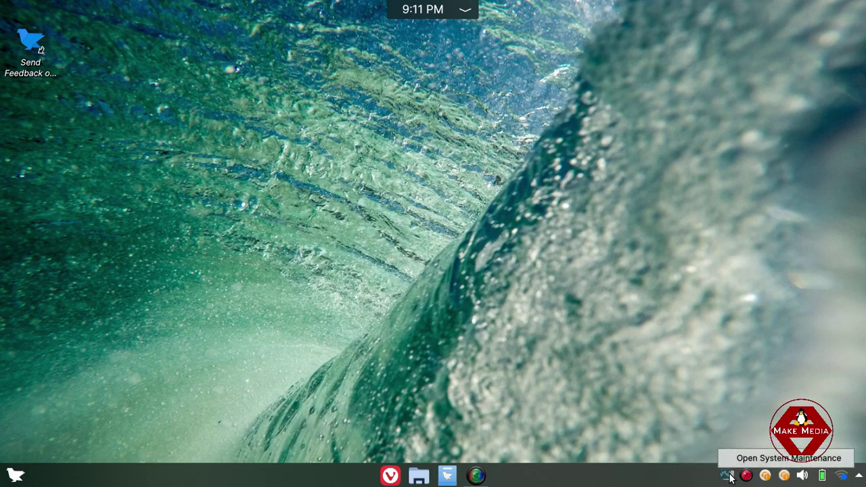
click(748, 461)
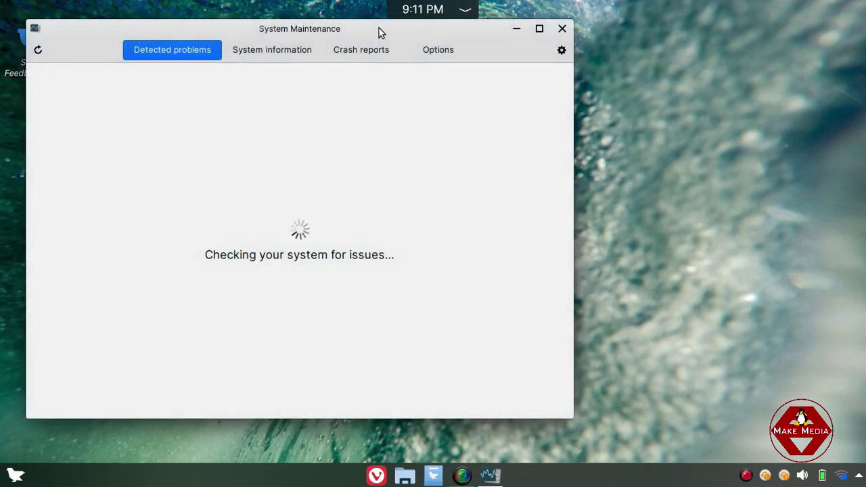
drag(353, 27, 391, 28)
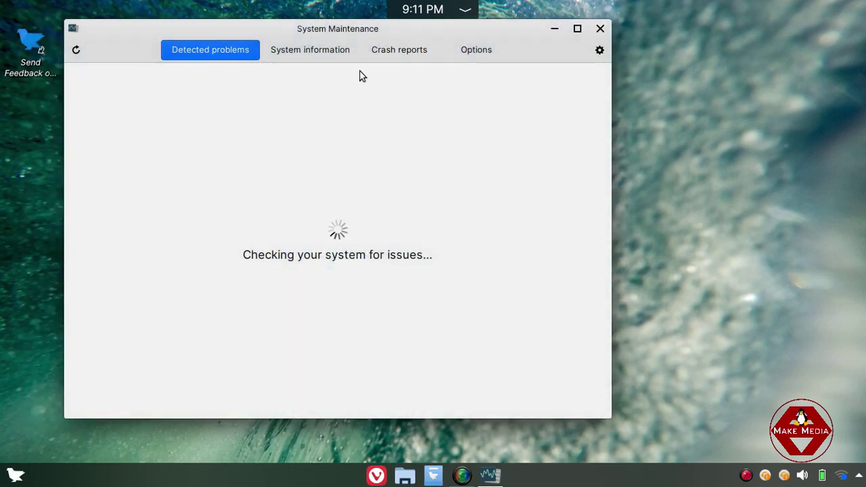
click(600, 29)
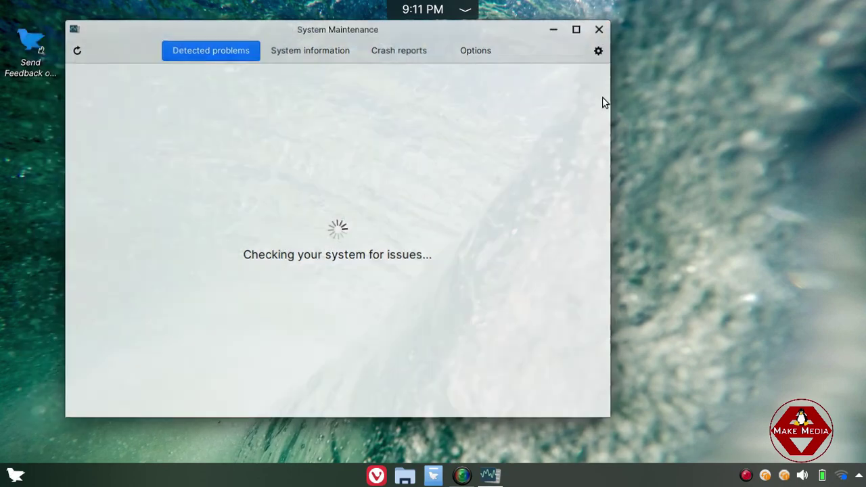
Connect to the vivo Y21L Wi‑Fi network with its password, then close the networks panel.
click(842, 475)
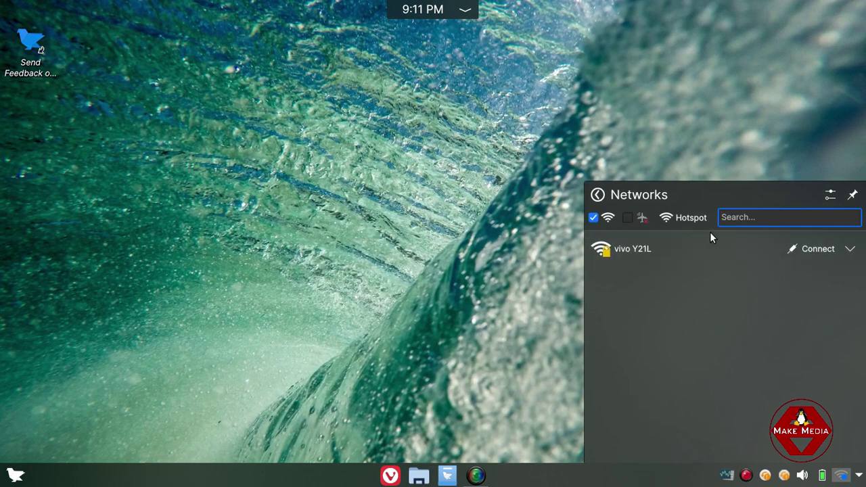
click(806, 249)
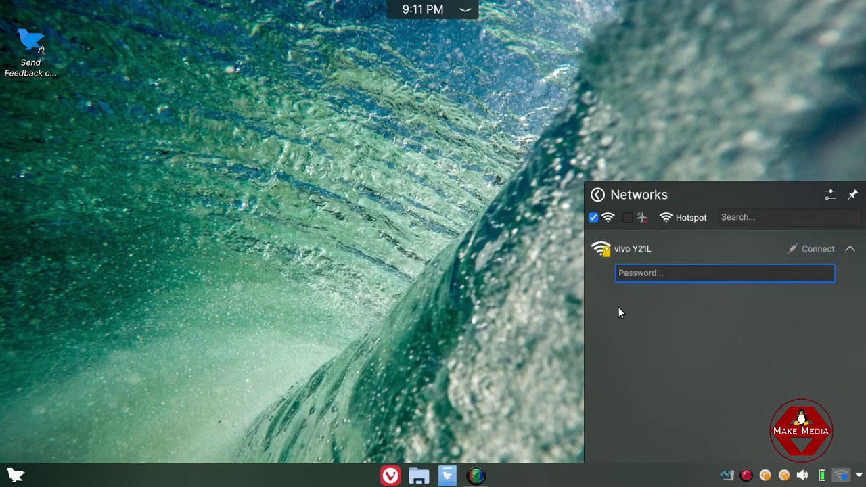
text(12)
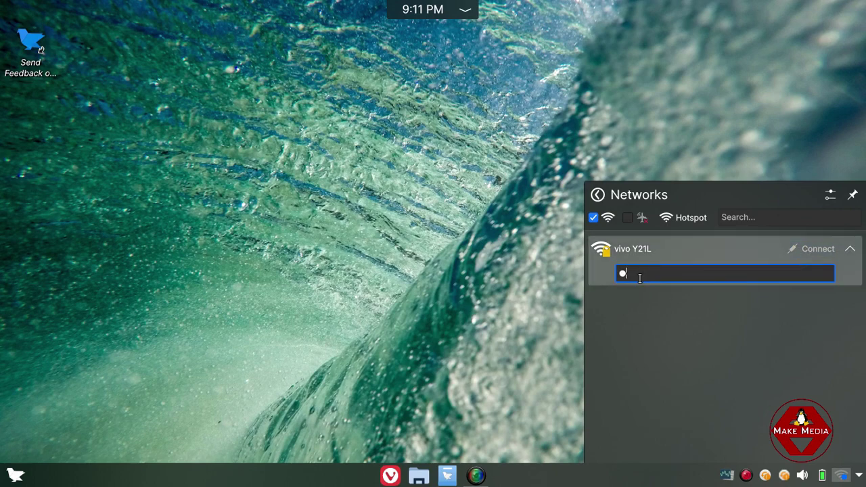
text(3456789)
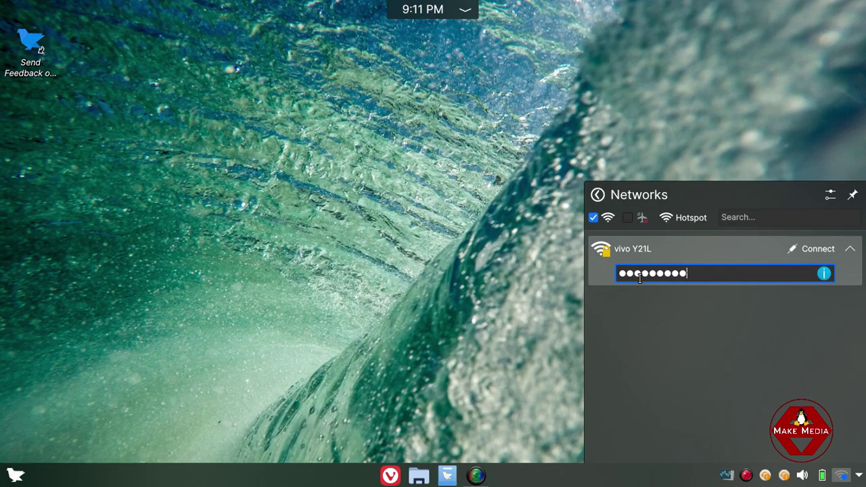
key(Return)
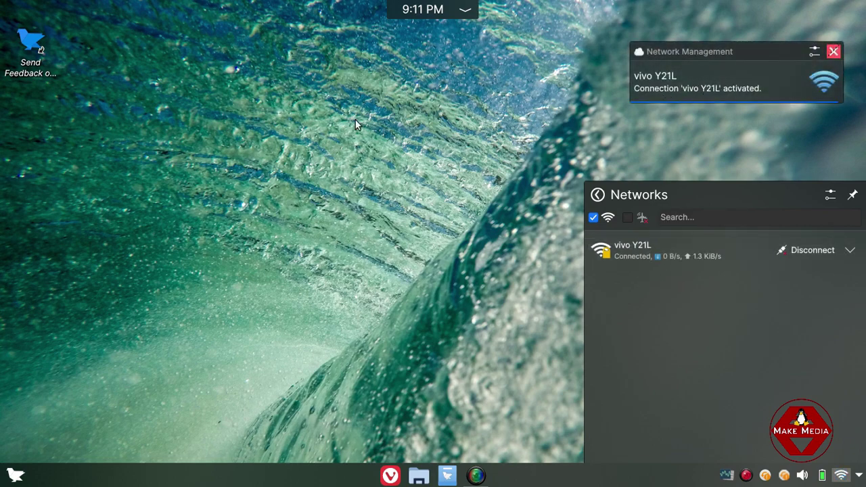
click(305, 122)
Refresh the desktop, reopen System Maintenance from the tray, and reposition its window.
right_click(305, 121)
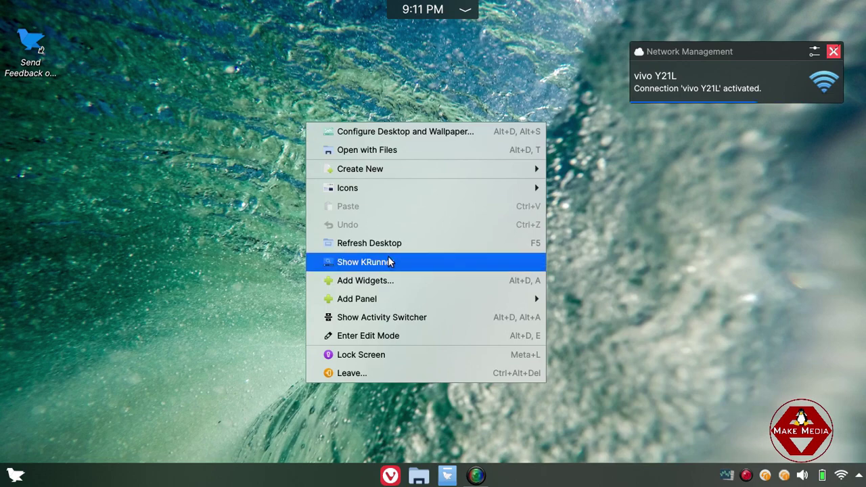
click(390, 238)
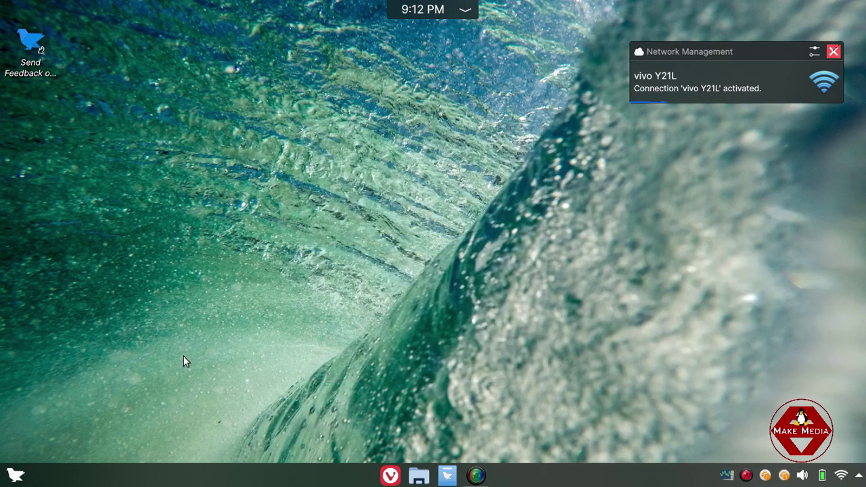
click(727, 478)
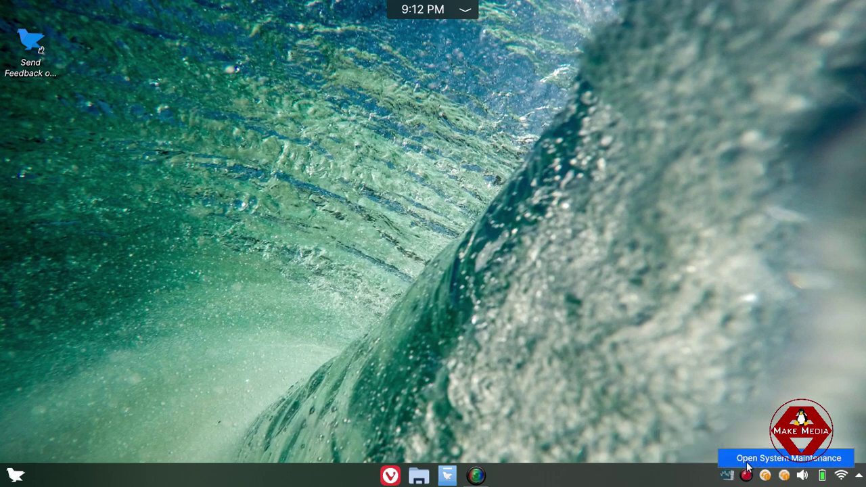
click(760, 459)
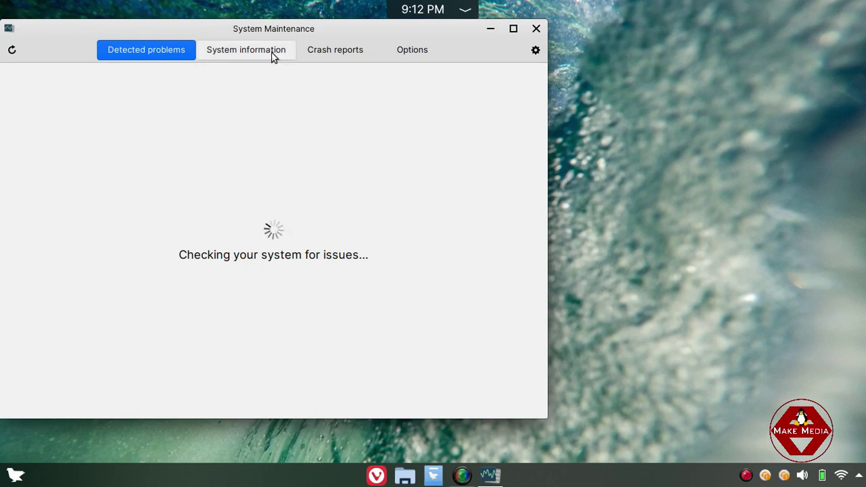
drag(272, 27, 349, 33)
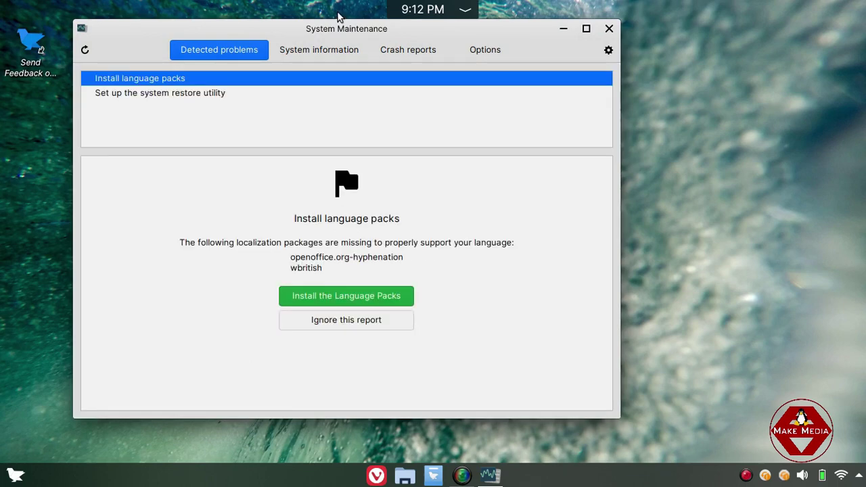
drag(348, 31, 351, 44)
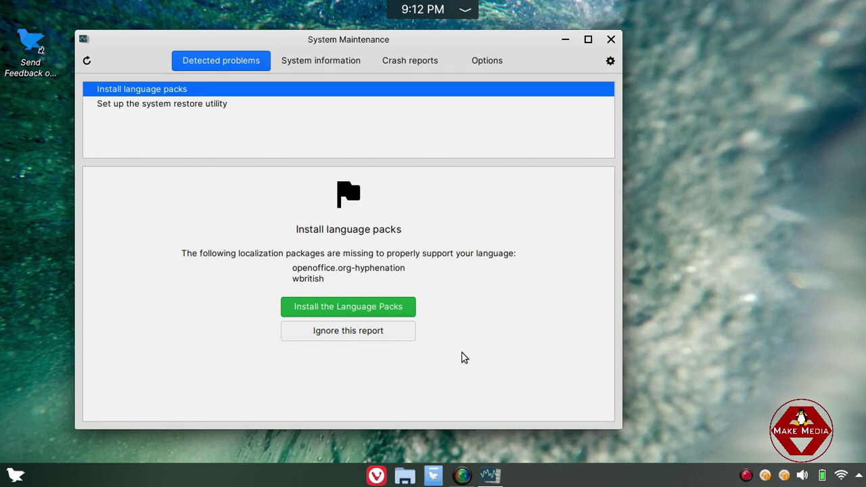
Install the missing language packs, authorizing with the administrator password.
click(339, 305)
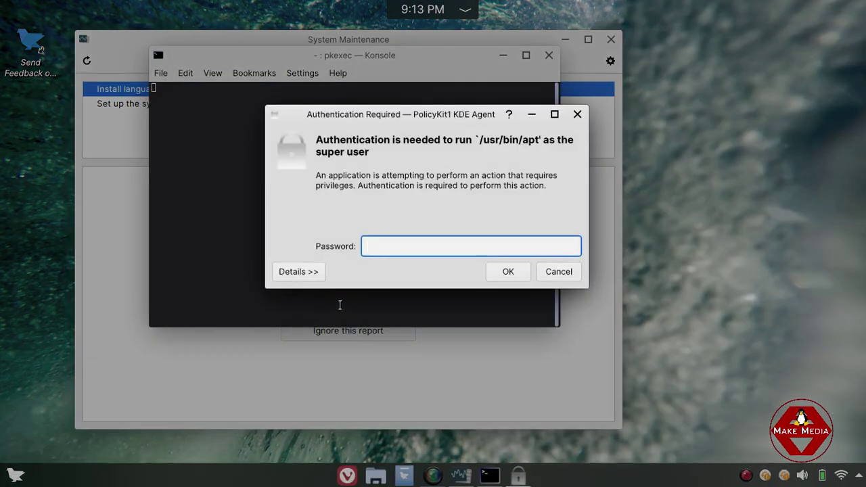
text(••••)
click(507, 271)
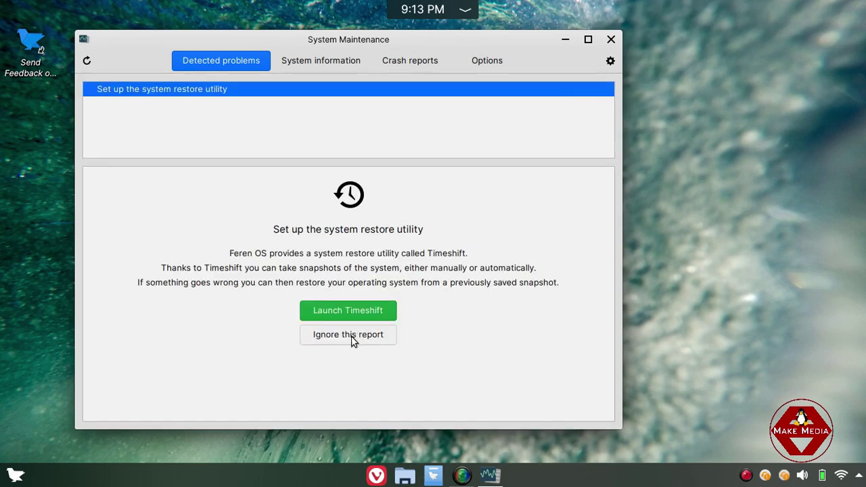
Permanently ignore the system restore utility report and close System Maintenance.
click(351, 337)
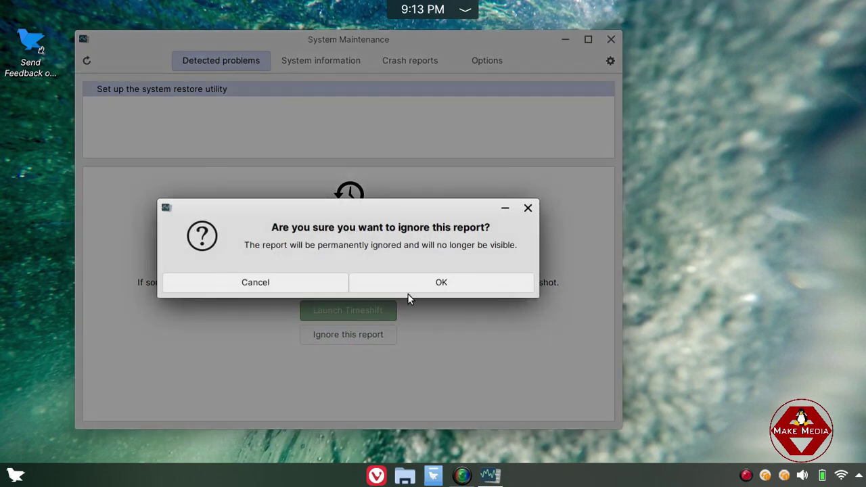
click(409, 286)
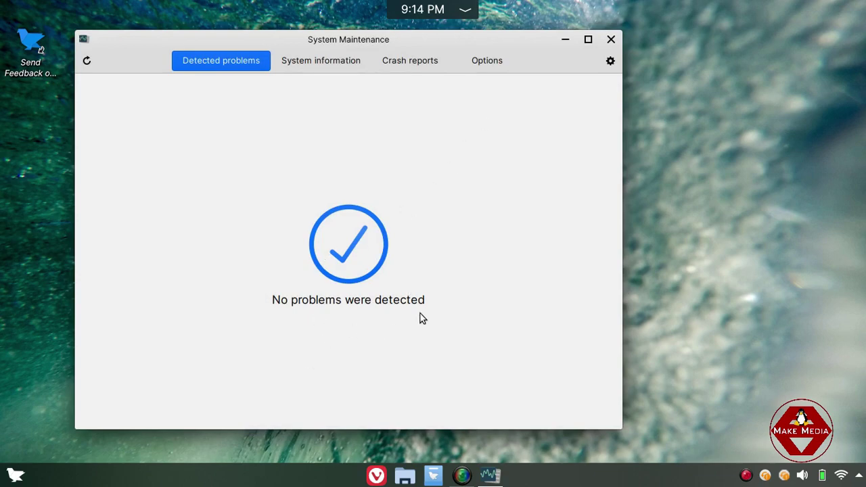
click(611, 39)
Refresh the desktop, run an update check in Update Manager, and close it.
right_click(245, 184)
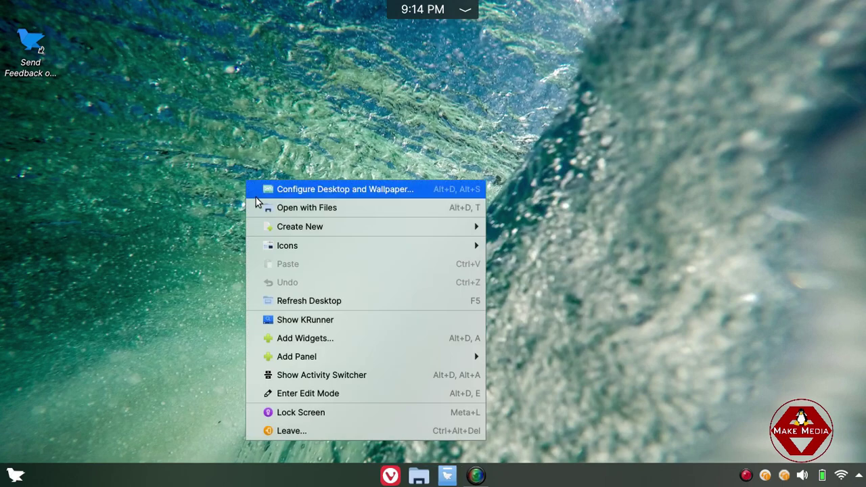
click(312, 300)
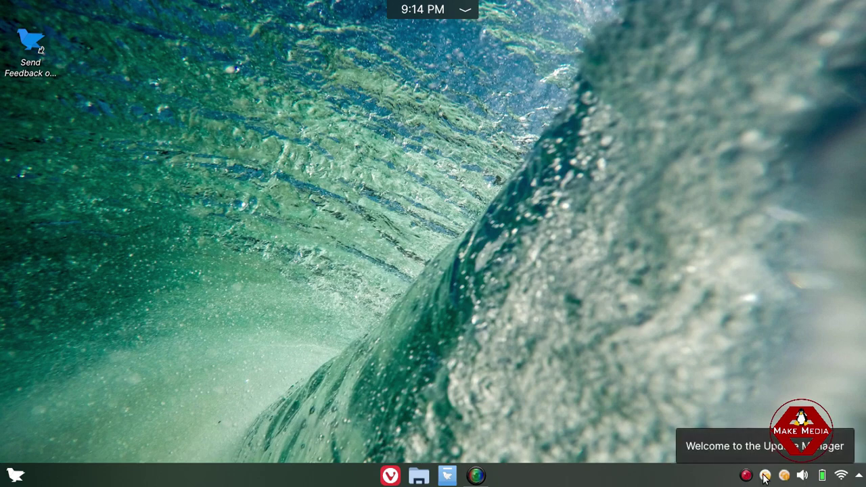
right_click(774, 473)
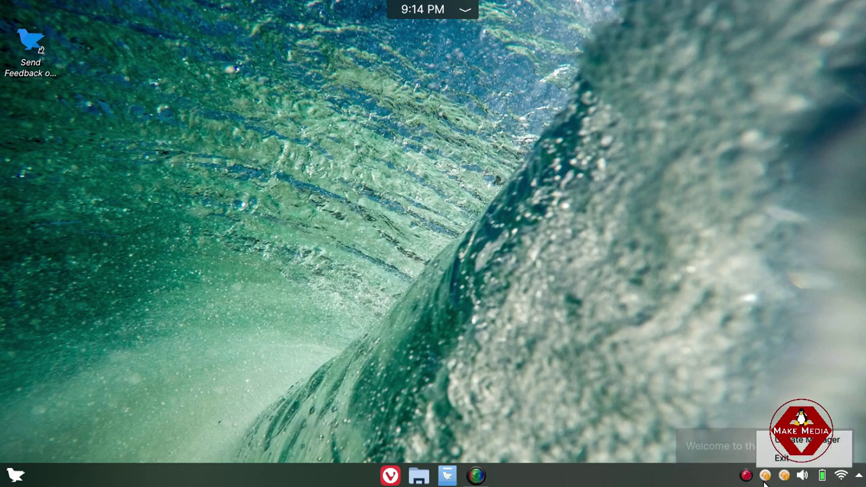
click(801, 440)
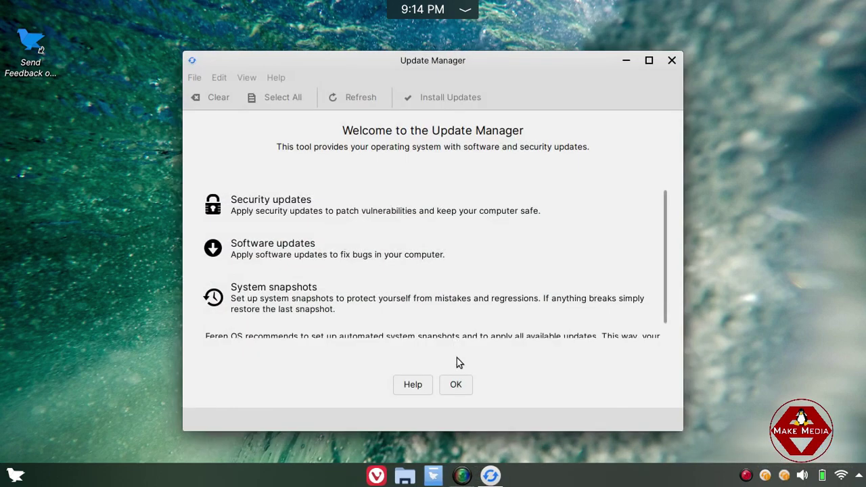
click(456, 383)
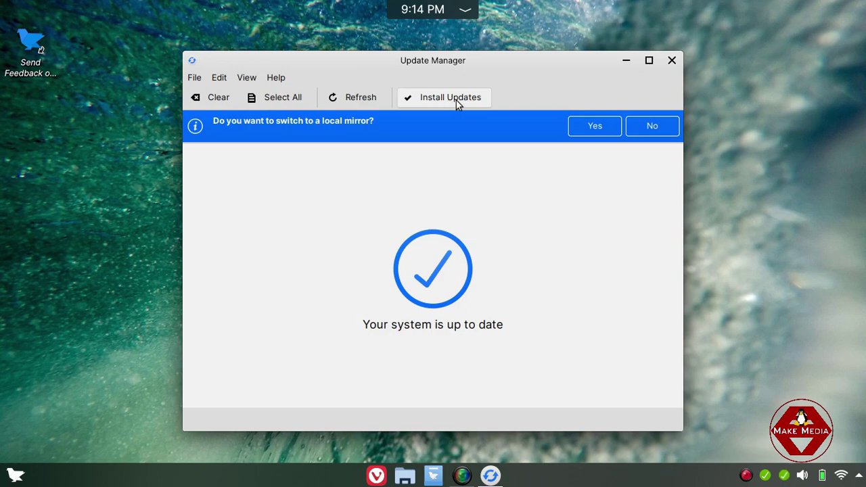
click(672, 60)
Refresh the desktop, exit the update notifier, and expand the hidden tray items.
right_click(333, 65)
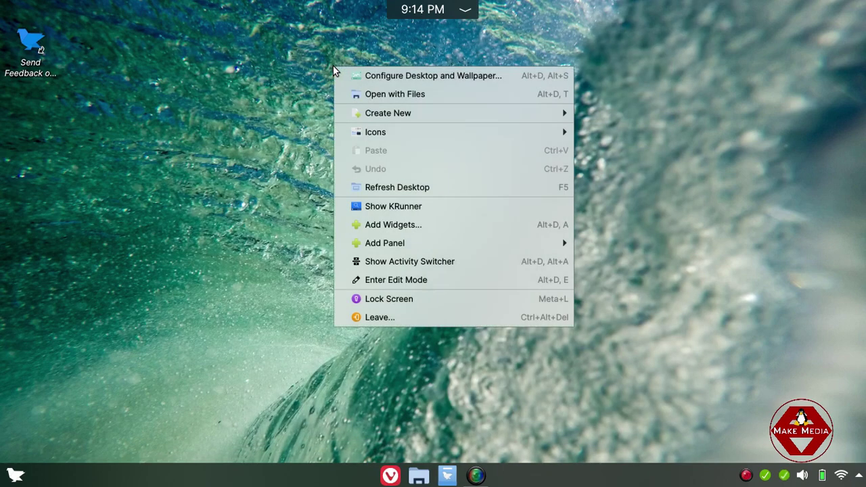
click(399, 188)
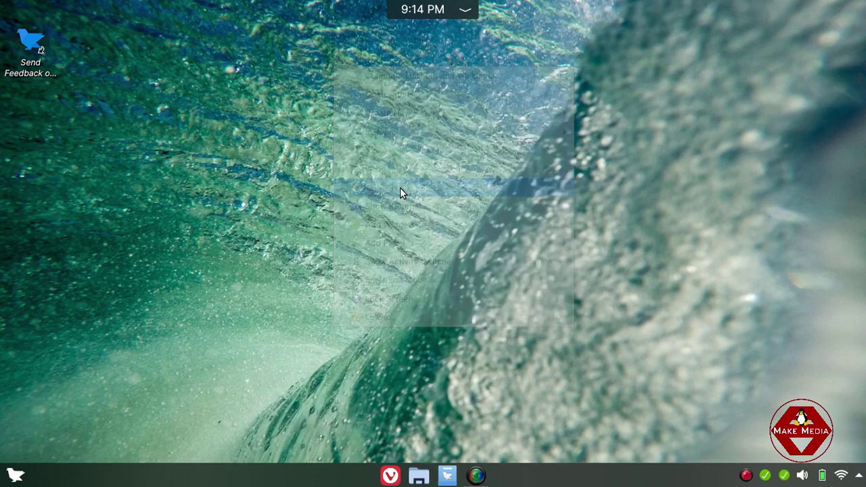
right_click(763, 477)
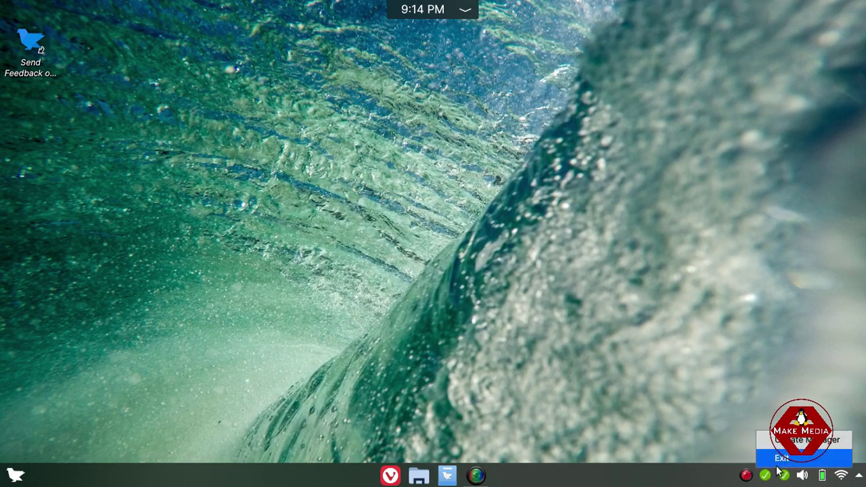
click(778, 457)
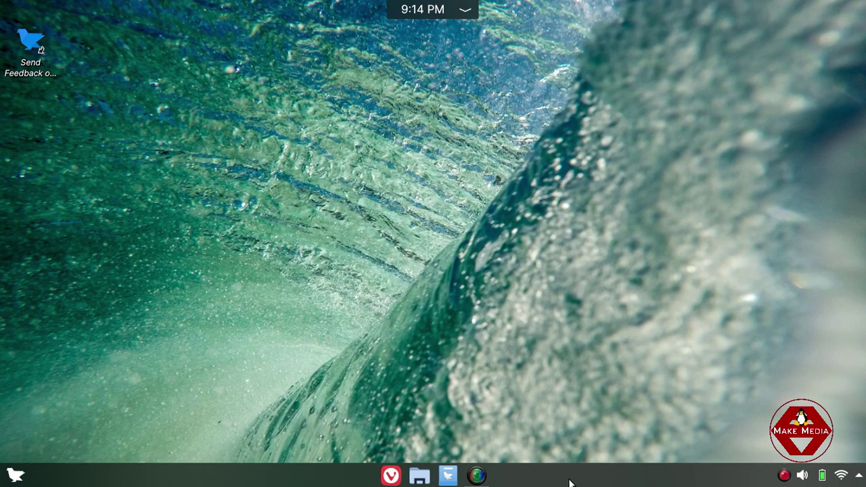
click(859, 477)
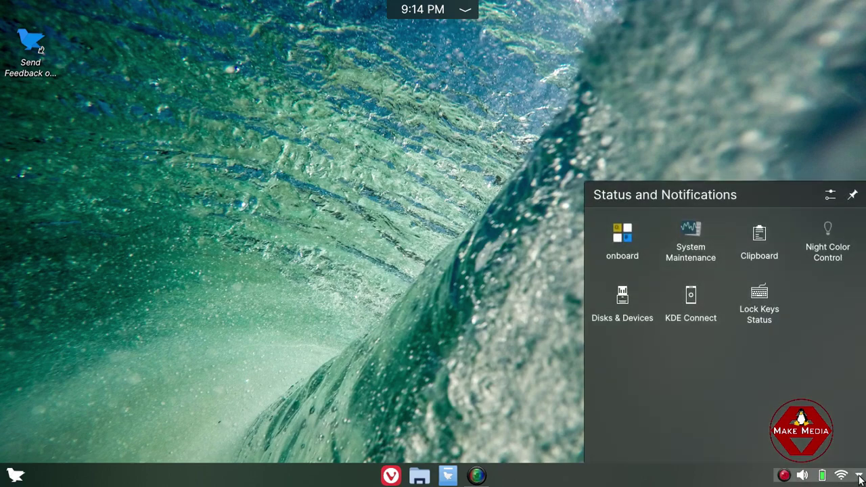
Lower display brightness to 15% and raise speaker volume from 46% to 61%.
click(859, 477)
click(842, 476)
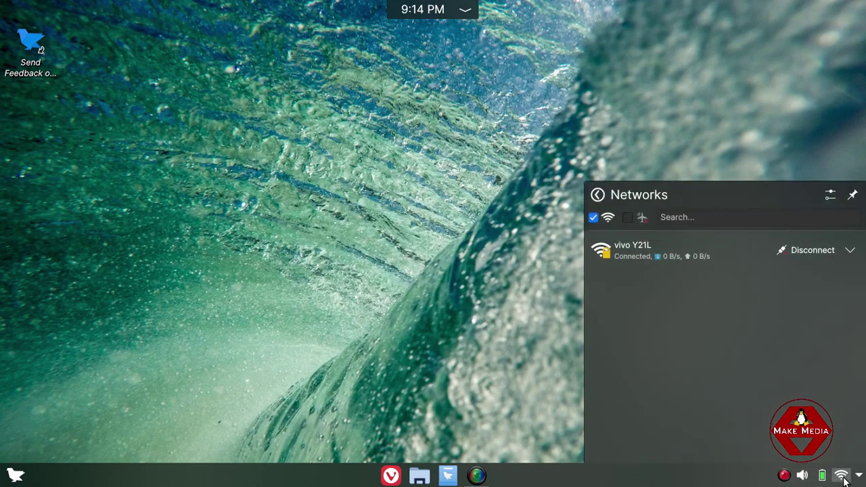
click(822, 477)
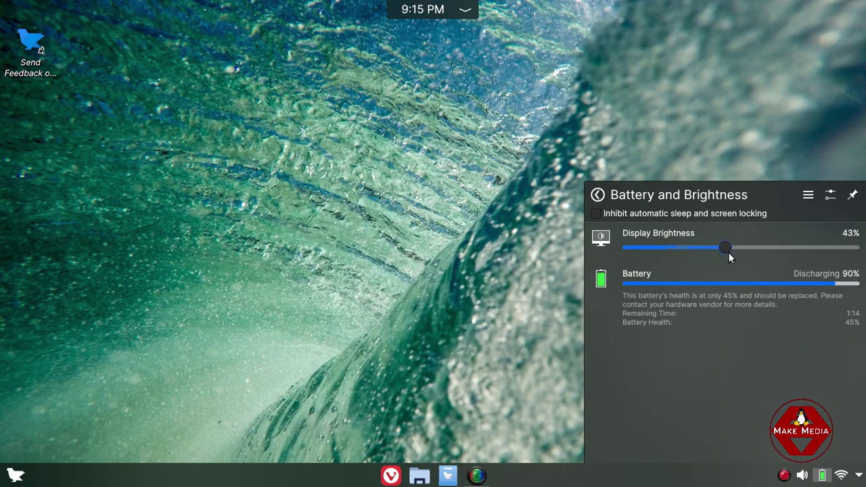
drag(737, 259, 661, 247)
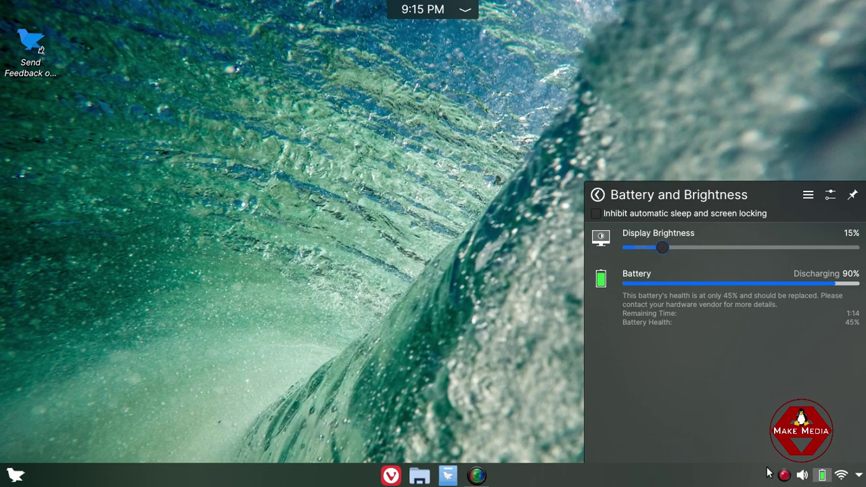
click(801, 475)
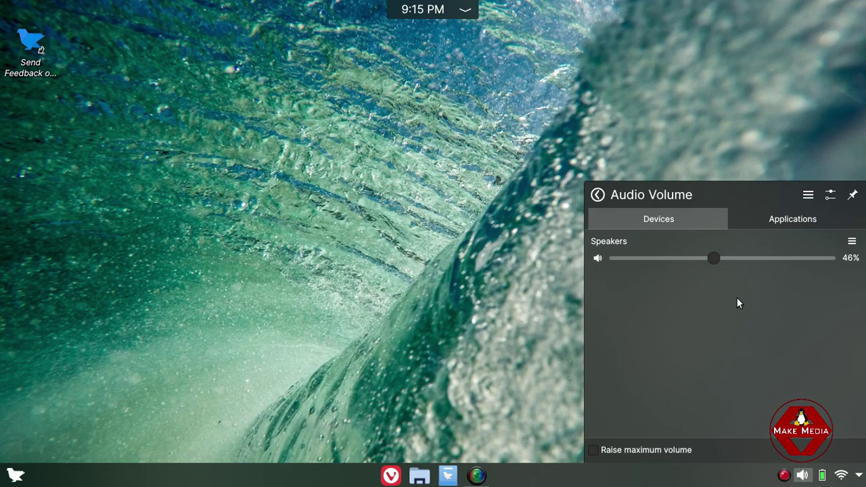
drag(715, 261, 746, 264)
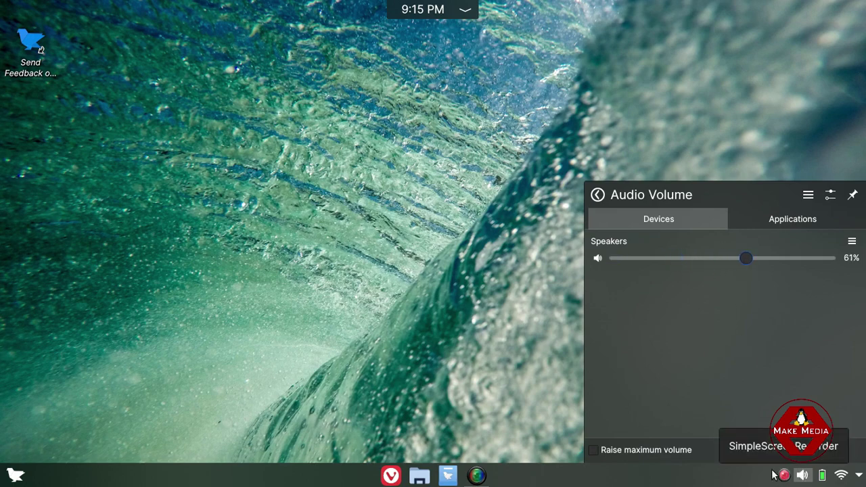
click(288, 271)
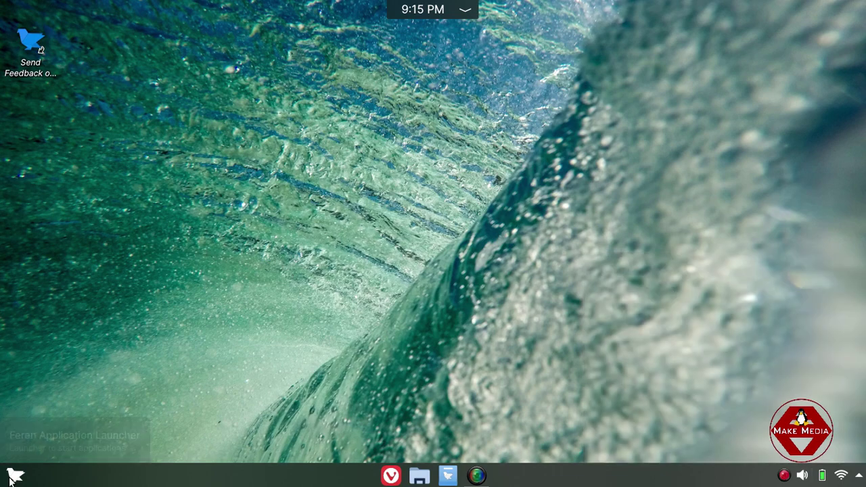
Browse the launcher's app categories and start LibreOffice Writer from Office.
click(15, 475)
mouse_move(29, 347)
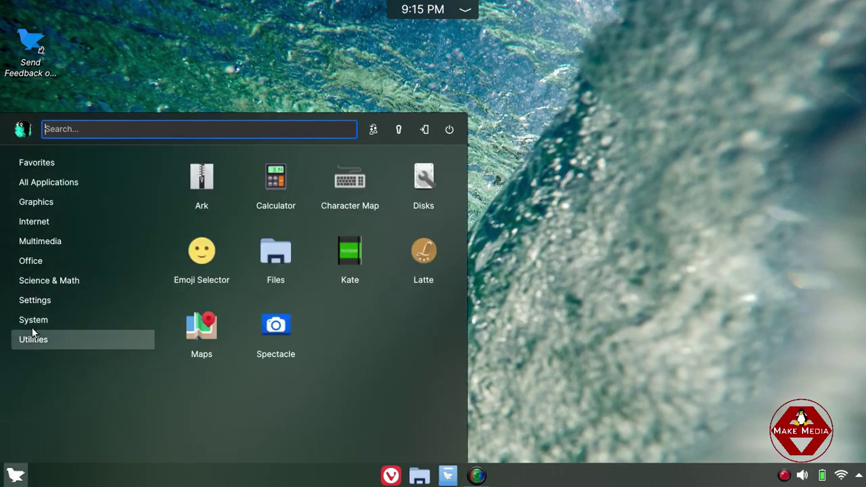
mouse_move(38, 173)
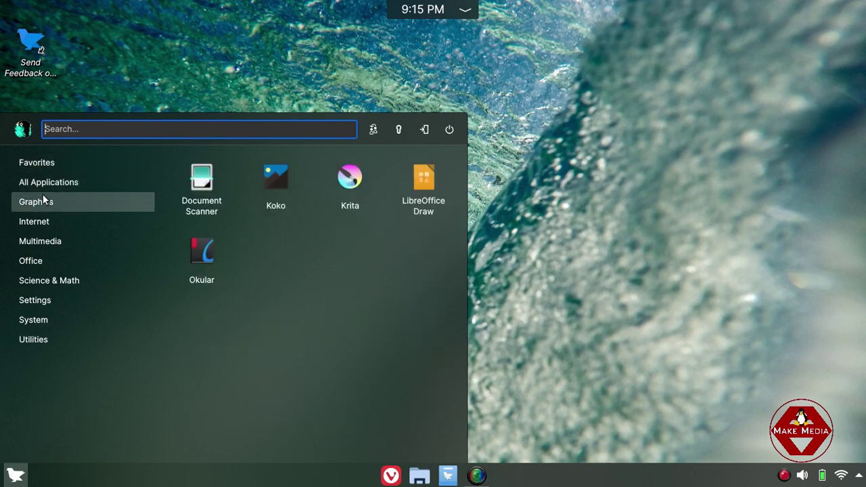
mouse_move(45, 240)
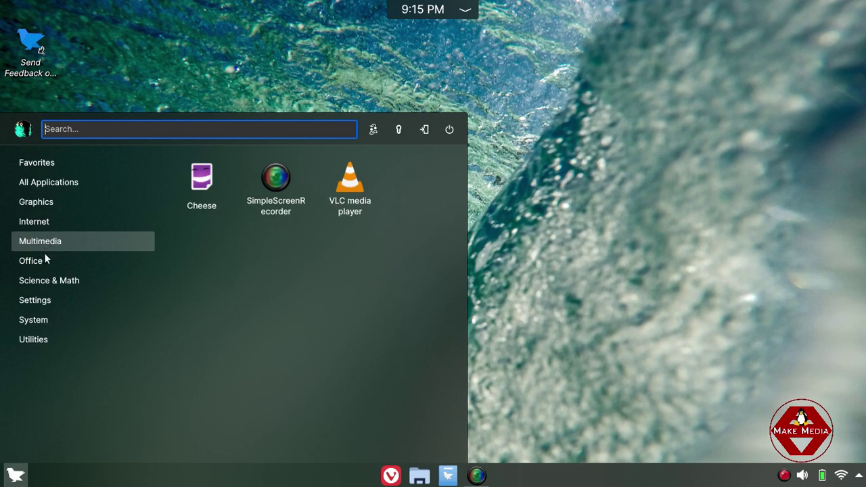
mouse_move(40, 280)
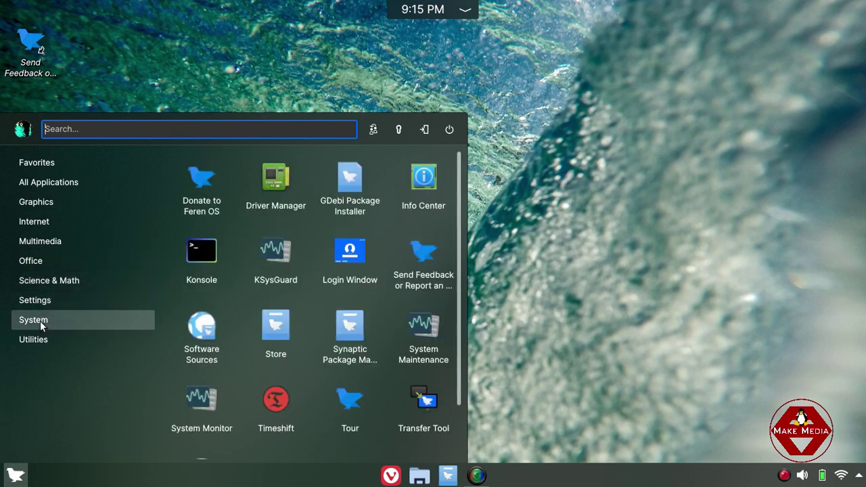
mouse_move(45, 260)
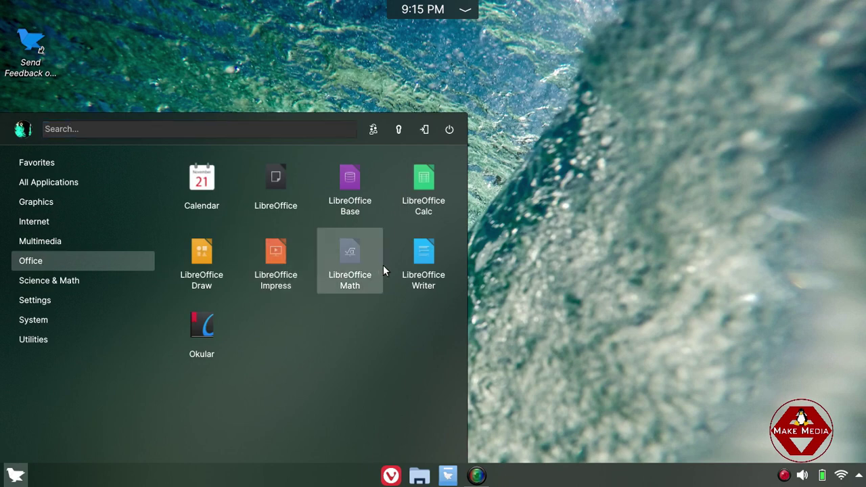
click(421, 264)
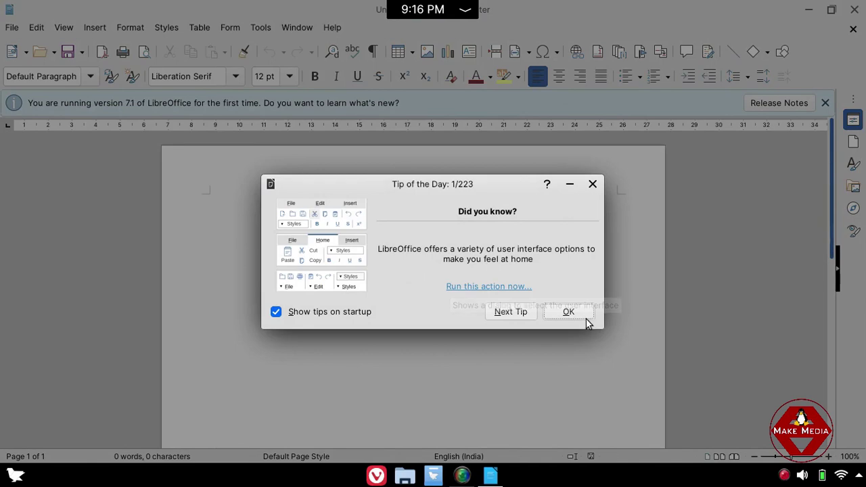
Dismiss Tip of the Day, check About LibreOffice (version 7.1.3.2), then close Writer.
click(581, 317)
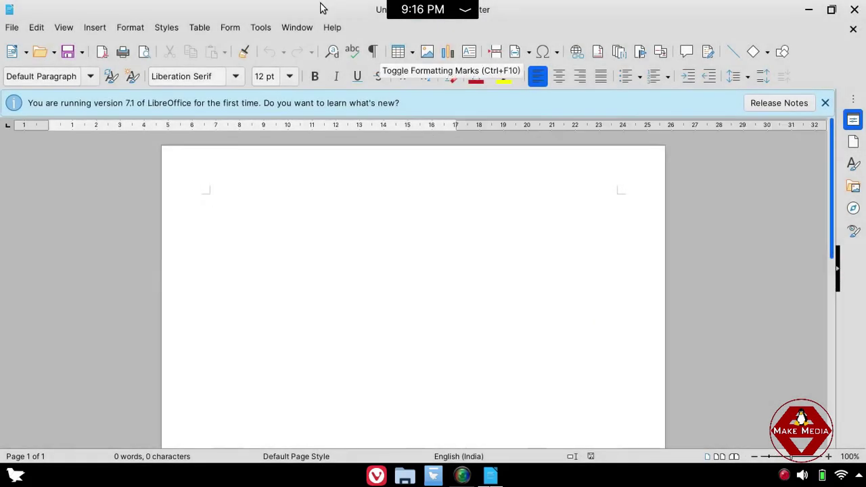
click(331, 28)
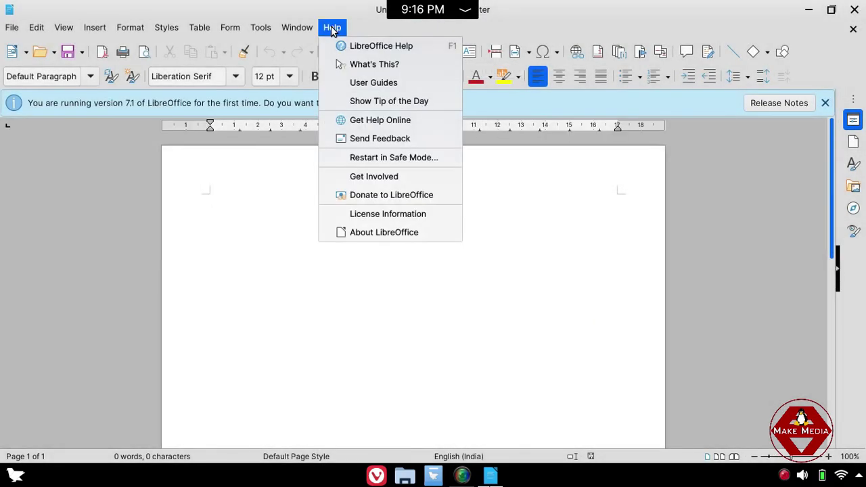
click(379, 233)
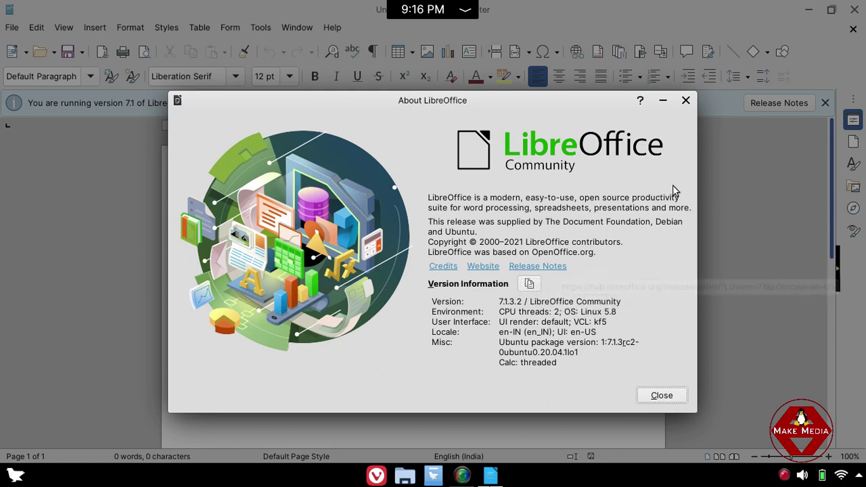
click(686, 101)
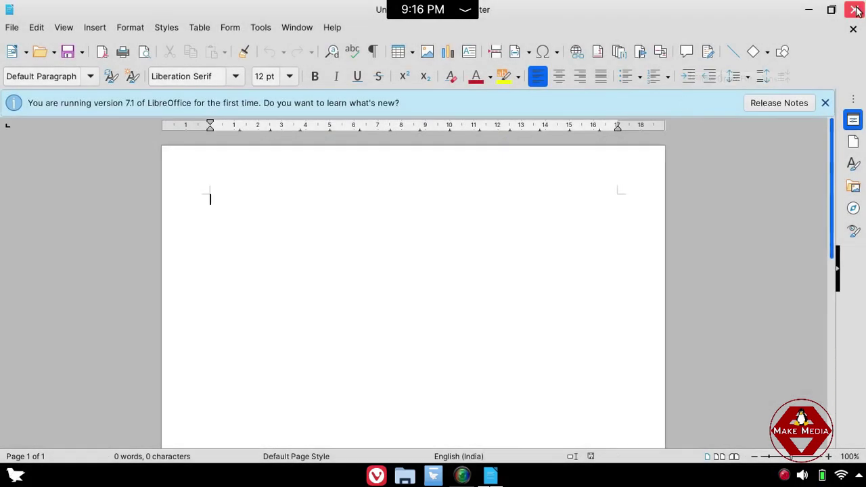
click(855, 10)
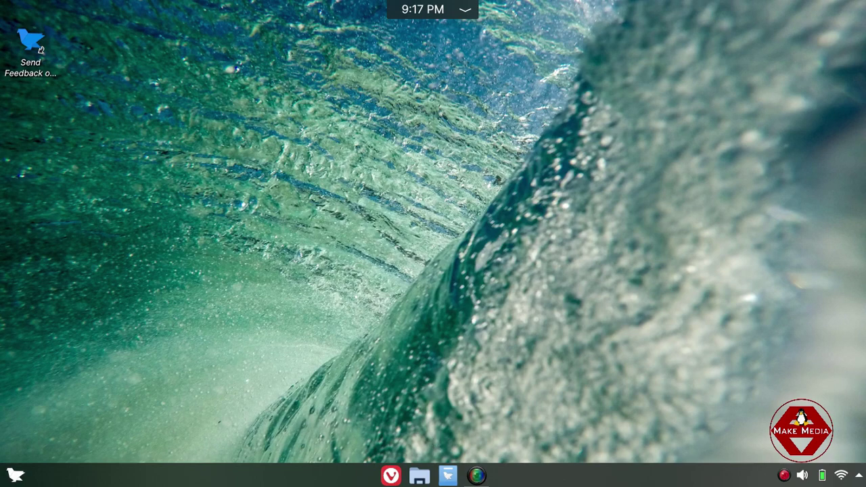
click(14, 479)
mouse_move(39, 218)
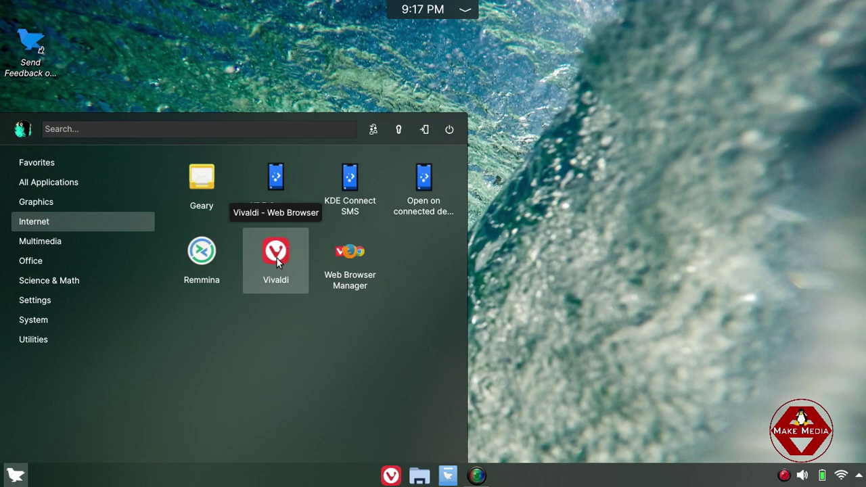
click(350, 263)
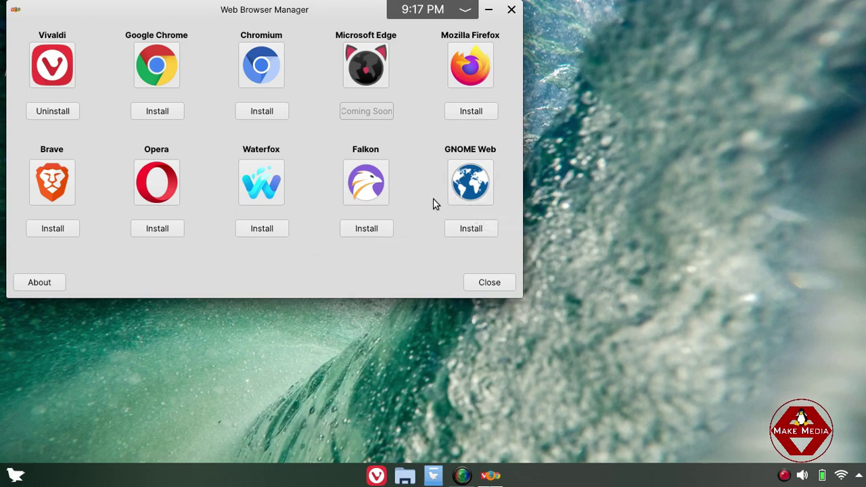
click(511, 10)
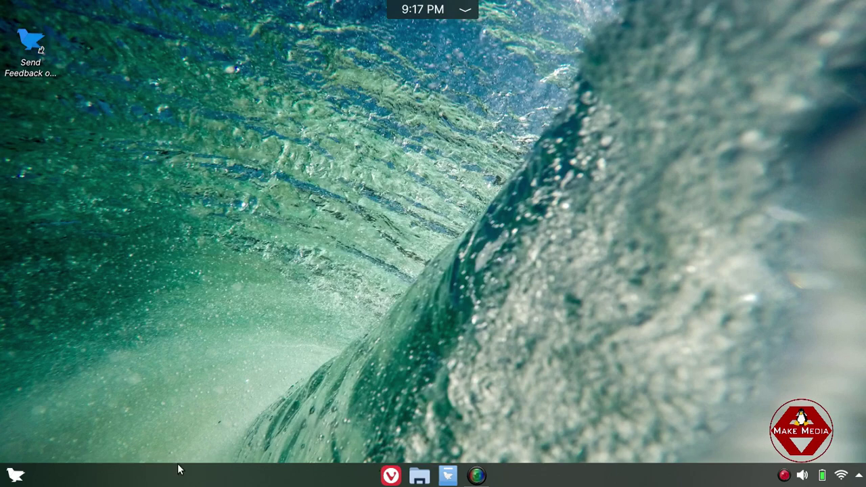
Launch the Vivaldi browser from the launcher's Internet category.
click(18, 472)
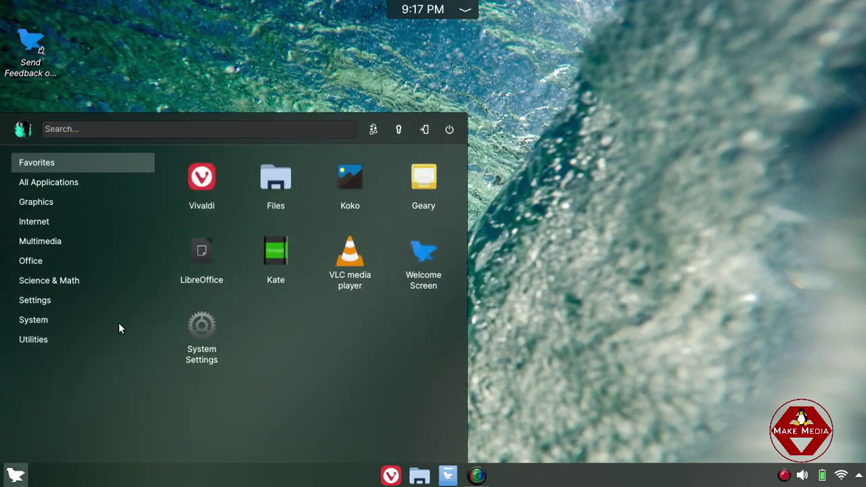
mouse_move(102, 221)
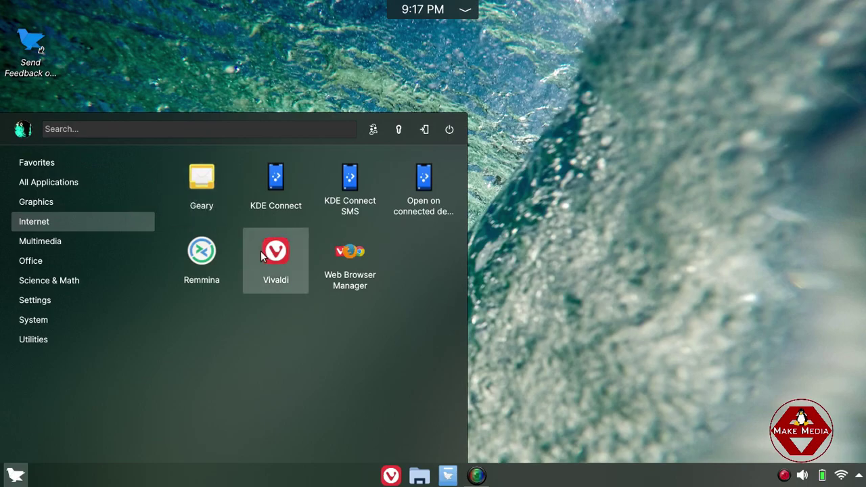
click(261, 253)
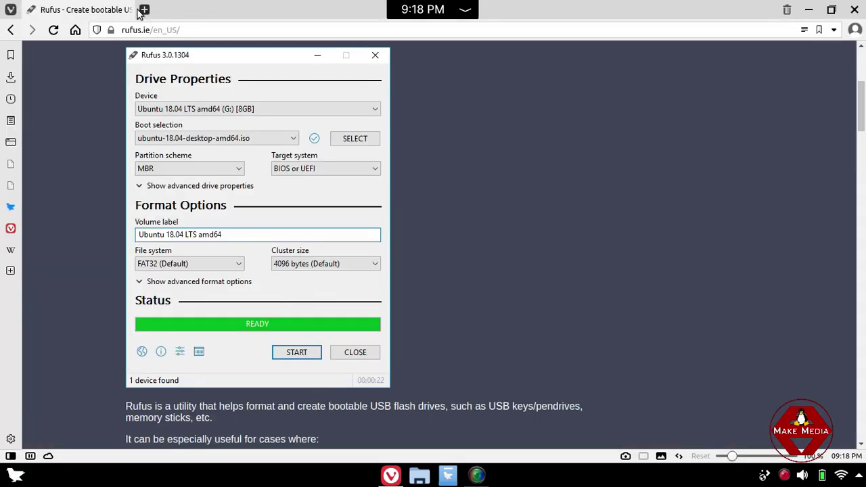
Open a new start-page tab, close the Rufus tab, and type 'libre office' in the address bar.
click(144, 10)
click(125, 10)
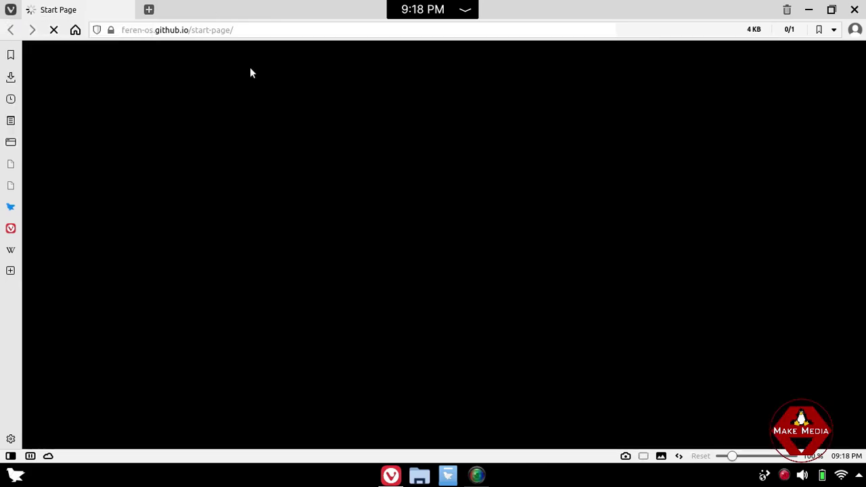
click(262, 30)
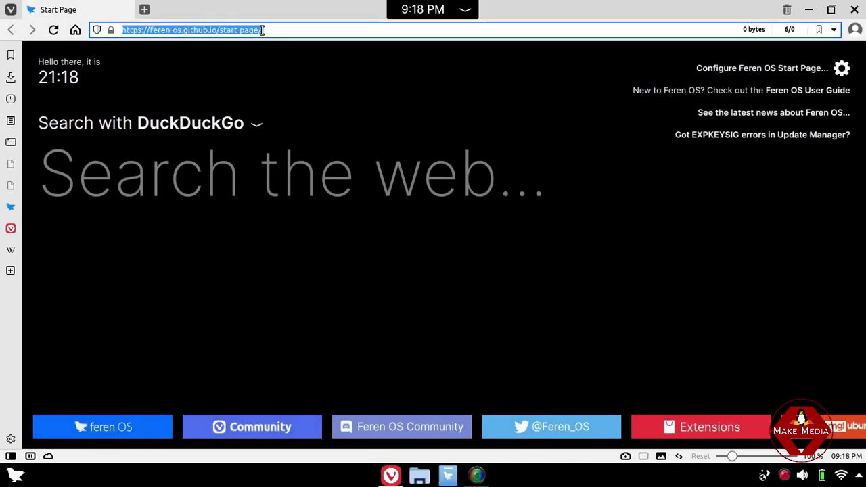
text(l)
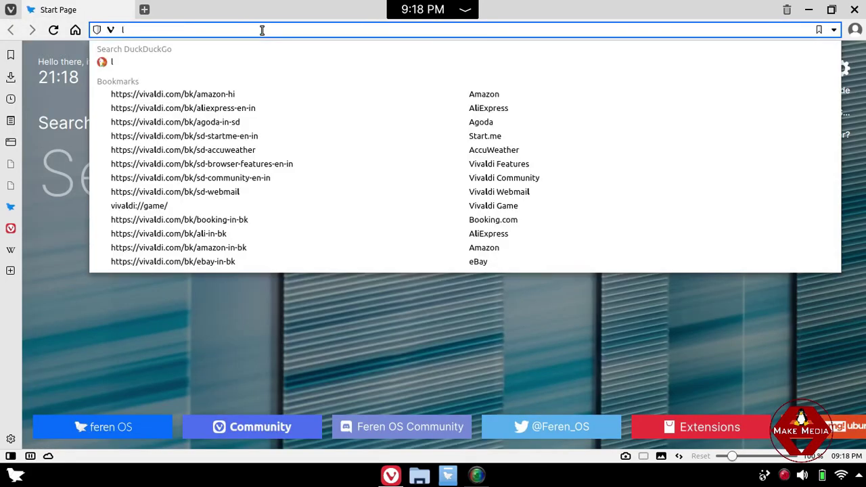
text(ibre)
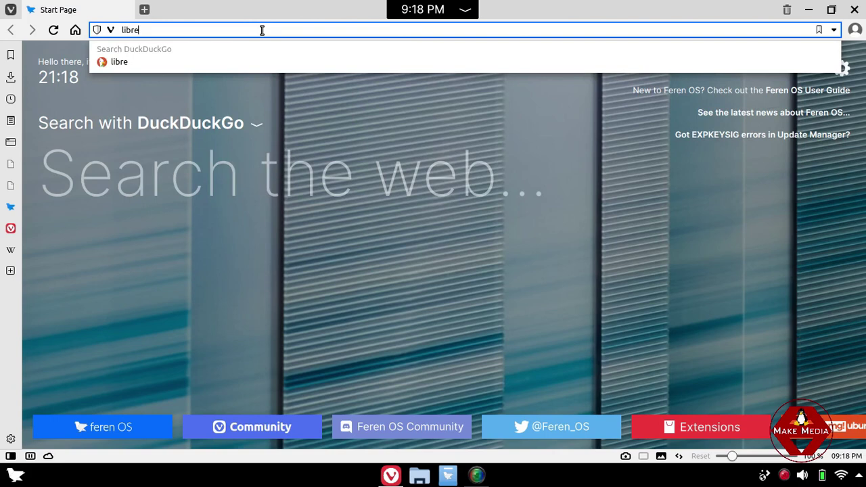
text( office)
Search 'libre office' and go to LibreOffice.org's Download LibreOffice page.
key(Return)
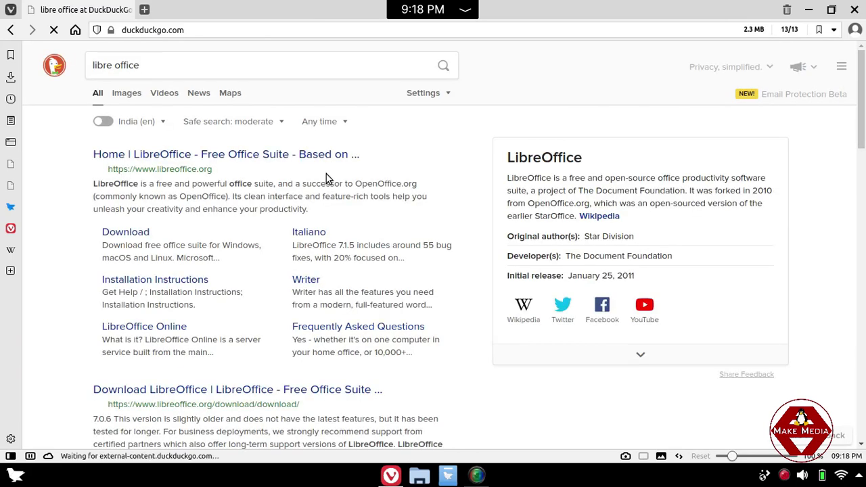
click(237, 156)
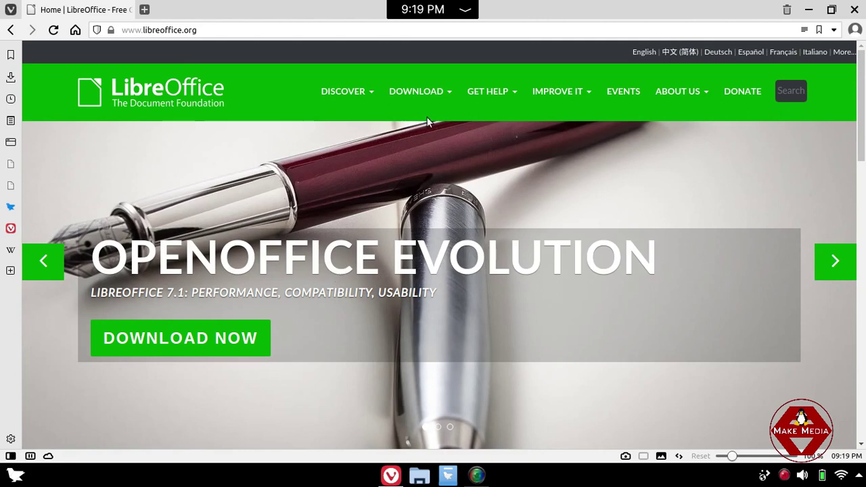
mouse_move(421, 90)
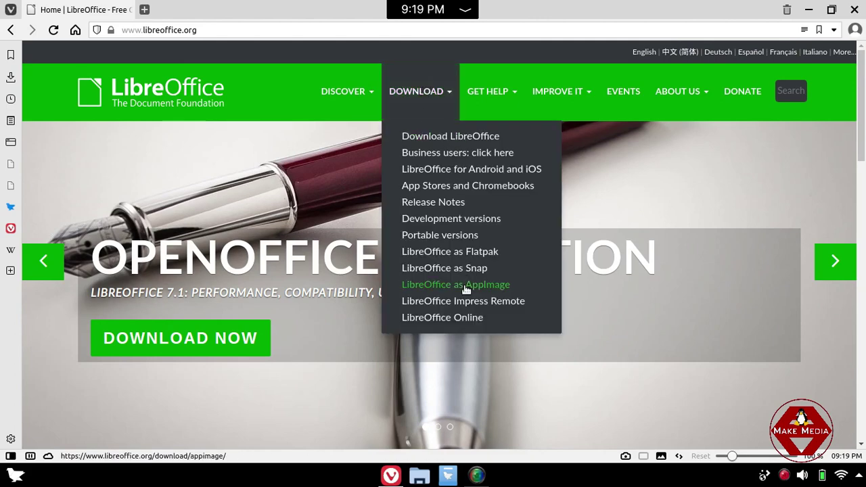
click(471, 139)
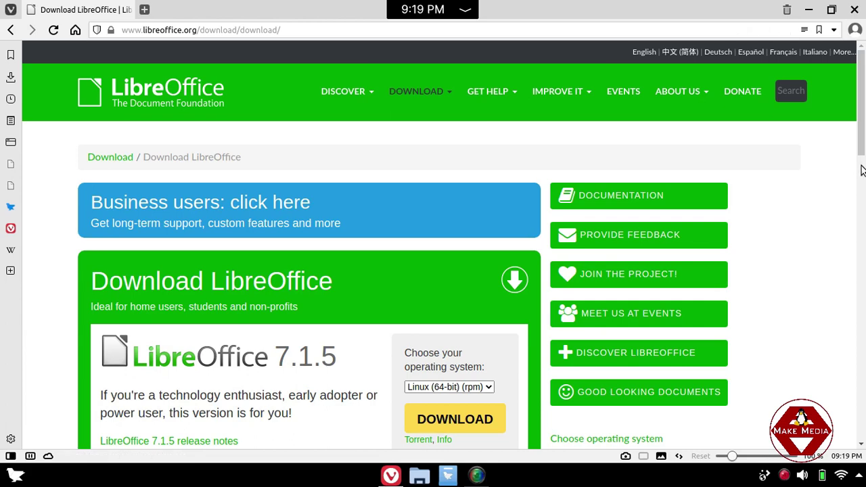
Select the LibreOffice 7.1.5 version text on the download page, then close Vivaldi.
drag(863, 161, 863, 188)
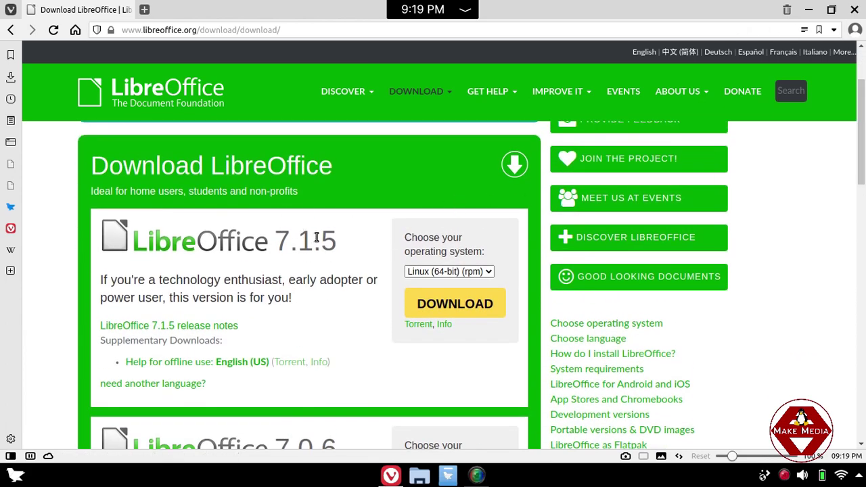
drag(322, 238, 346, 238)
drag(275, 239, 310, 237)
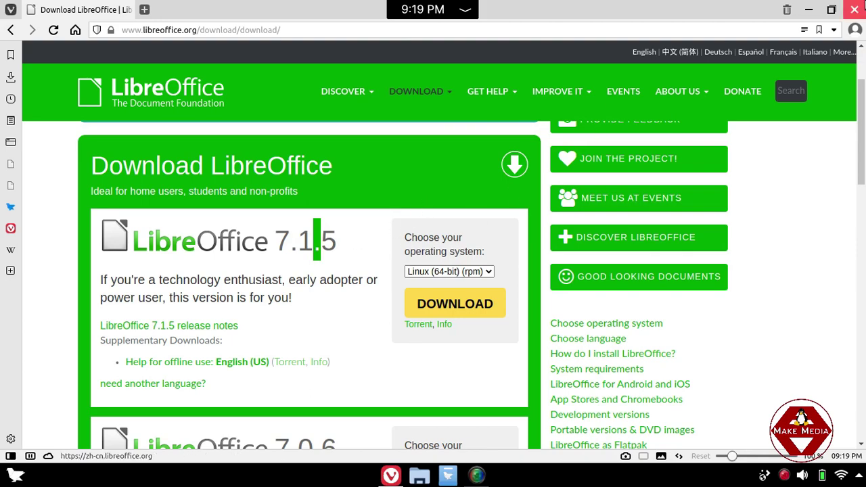
click(863, 5)
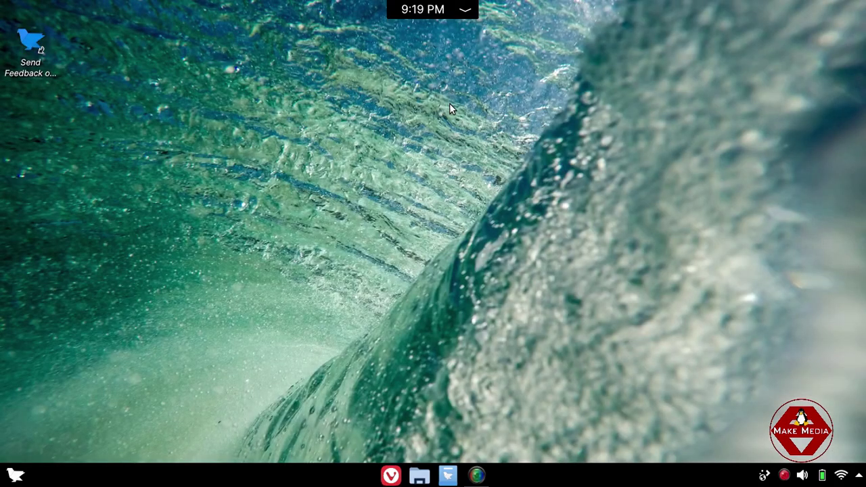
right_click(449, 102)
click(230, 75)
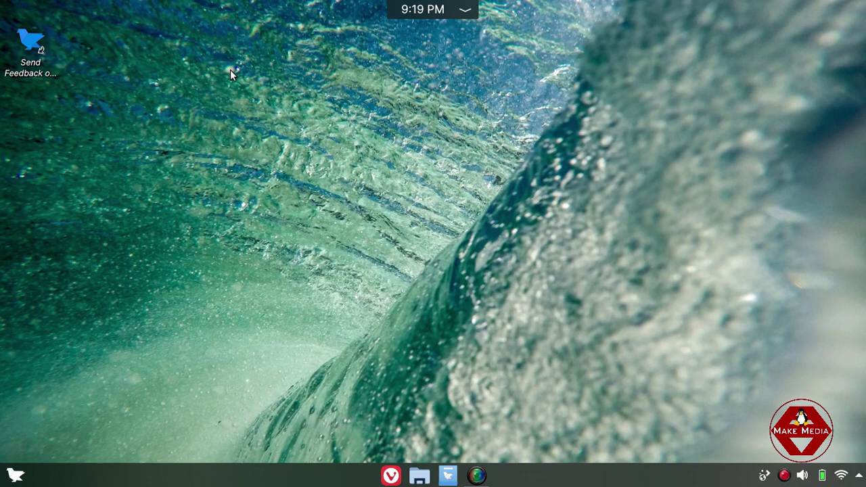
right_click(230, 74)
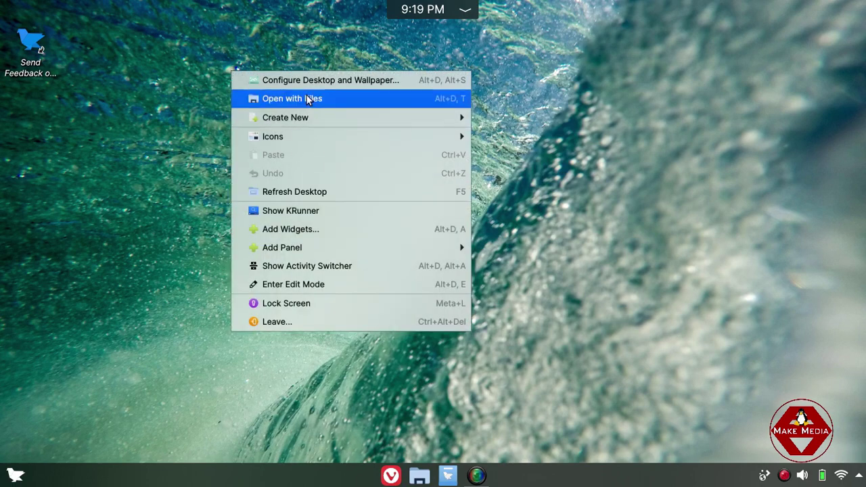
click(333, 195)
right_click(158, 50)
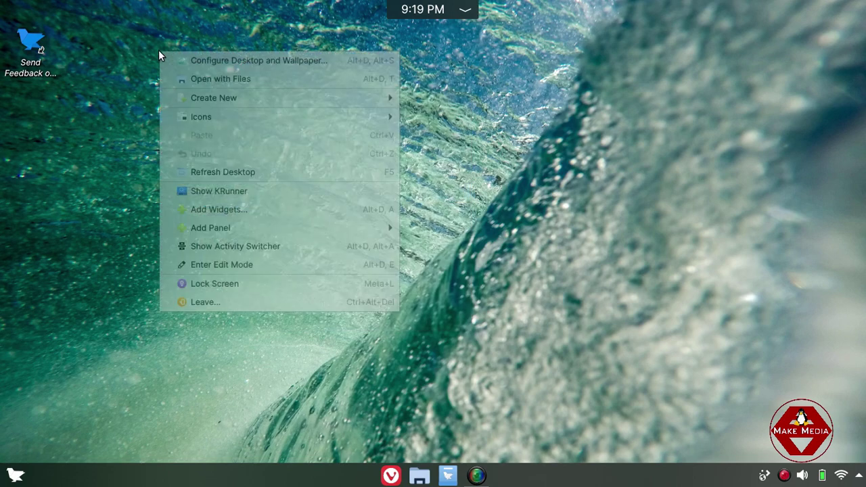
click(217, 63)
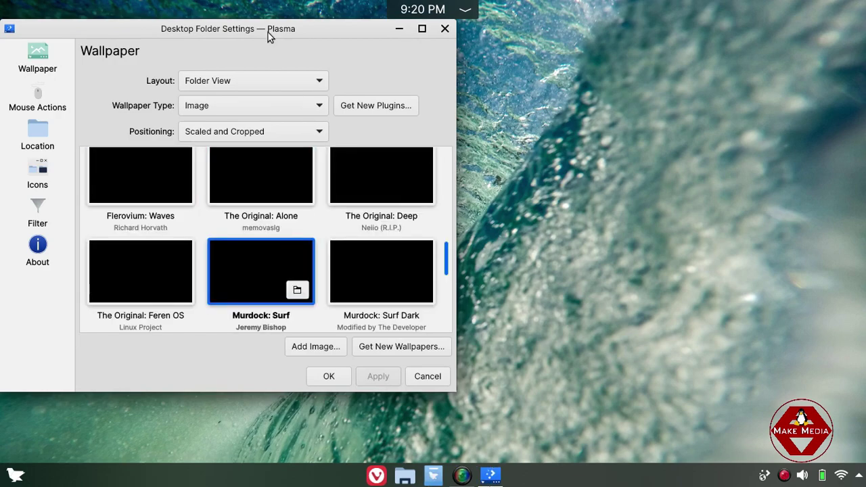
drag(254, 34, 309, 47)
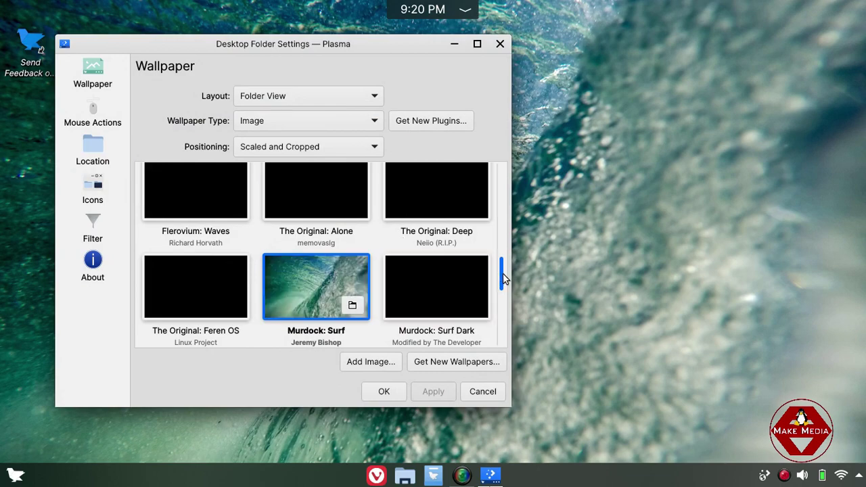
mouse_move(502, 274)
mouse_down()
mouse_move(499, 170)
mouse_move(499, 252)
mouse_up()
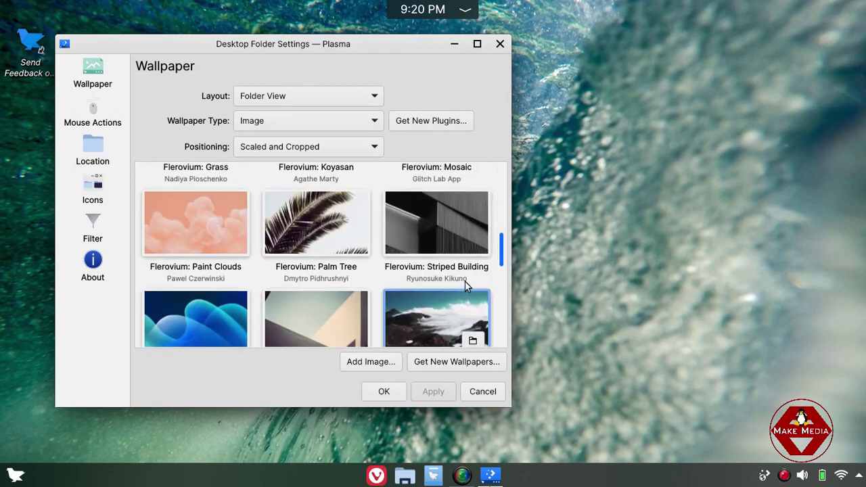
drag(499, 254, 503, 280)
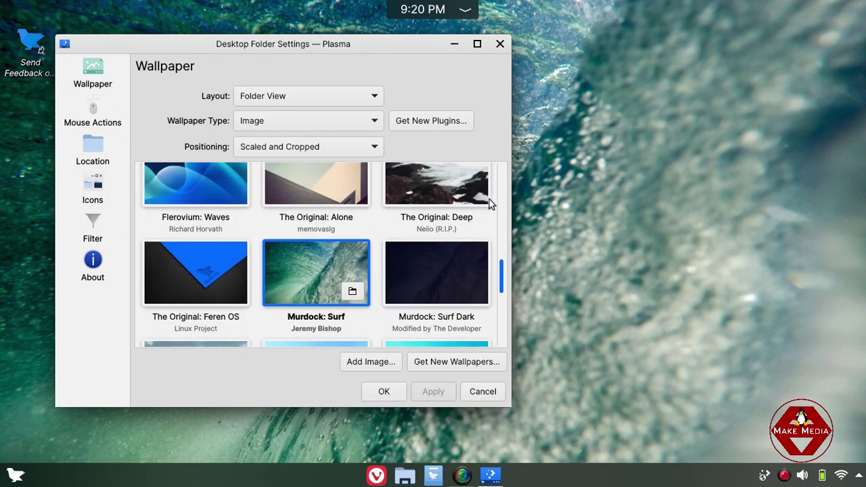
click(500, 43)
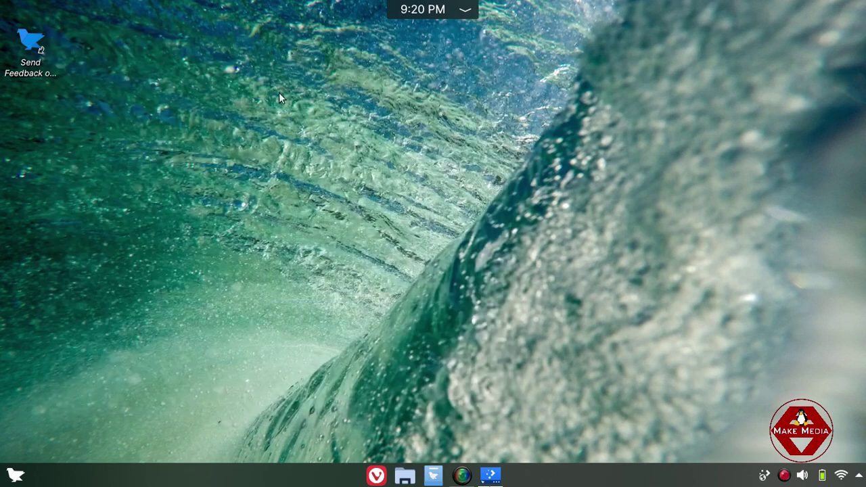
right_click(223, 111)
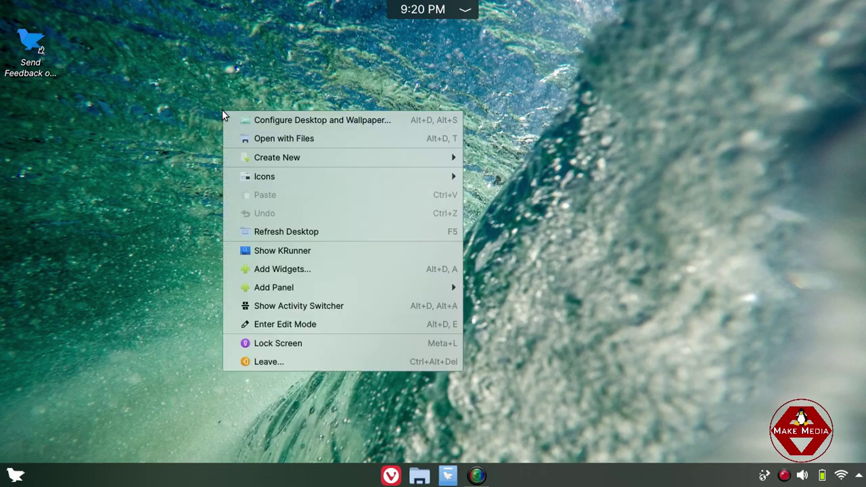
click(306, 231)
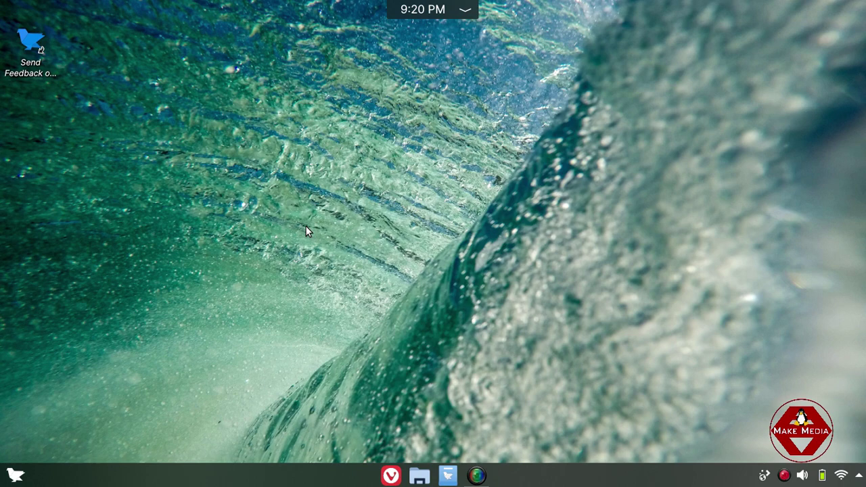
right_click(305, 227)
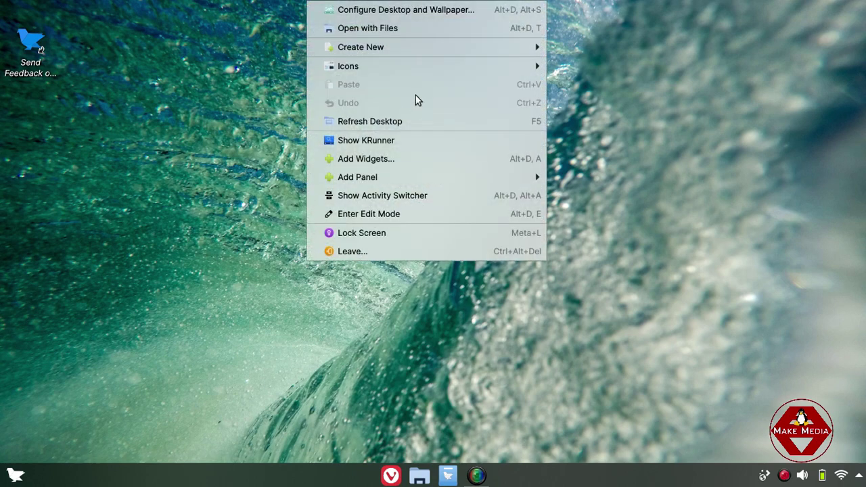
click(412, 120)
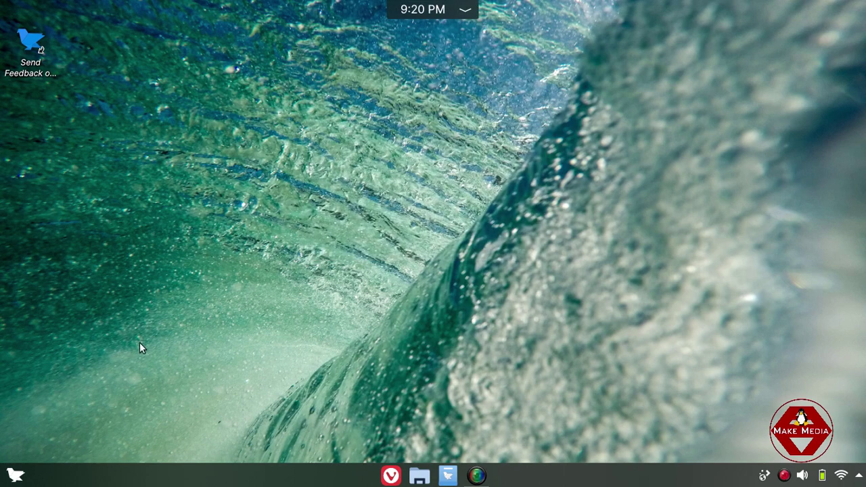
Open and close the application launcher, then drag several selection boxes across the empty desktop.
click(15, 475)
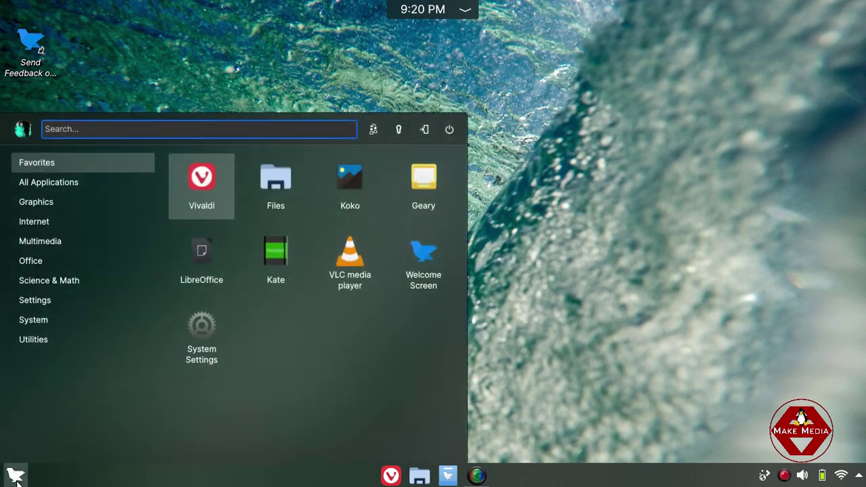
click(15, 475)
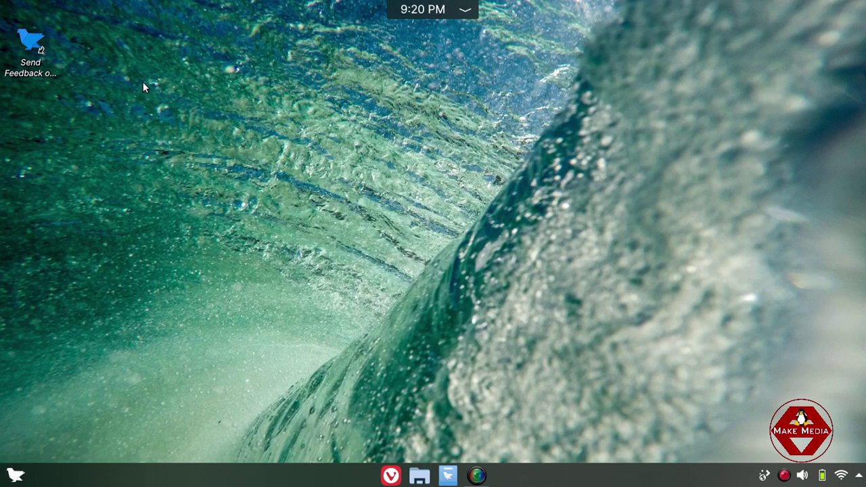
drag(143, 83, 695, 380)
drag(163, 85, 807, 384)
drag(111, 80, 686, 380)
drag(265, 96, 633, 315)
Browse the launcher's Graphics, Internet, Multimedia, Office and Science & Math categories, ending on Settings.
click(15, 474)
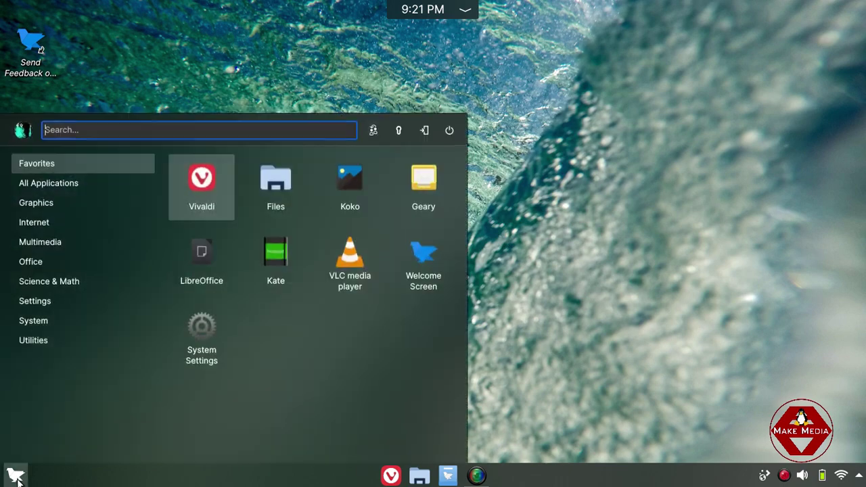
mouse_move(51, 300)
mouse_move(51, 188)
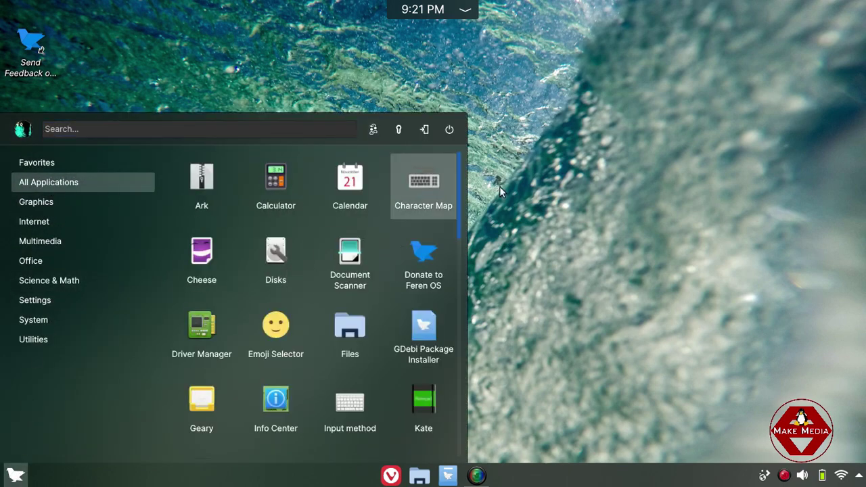
drag(458, 207, 460, 341)
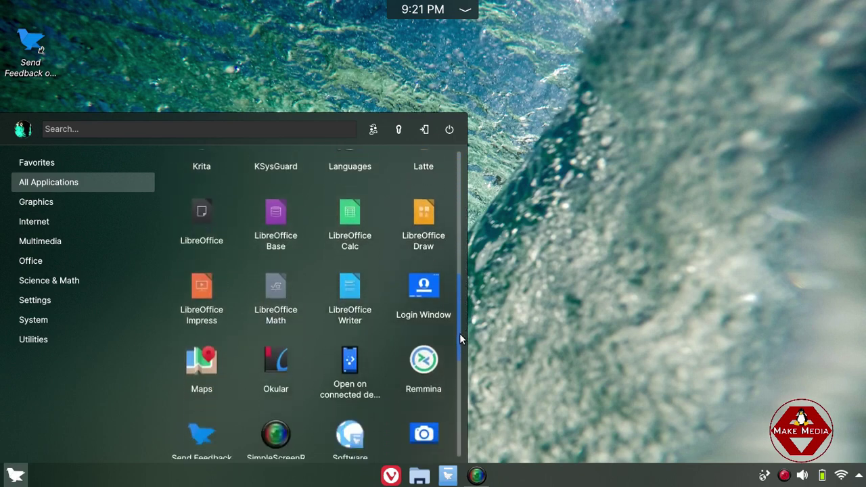
mouse_move(65, 200)
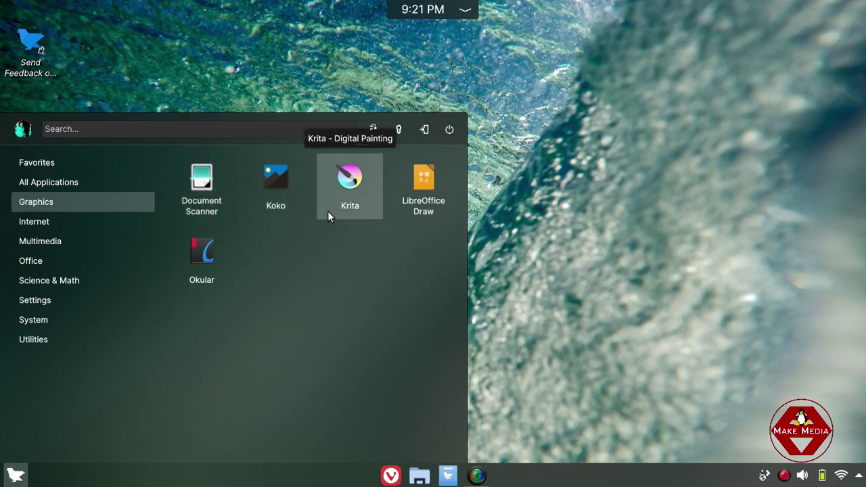
mouse_move(140, 231)
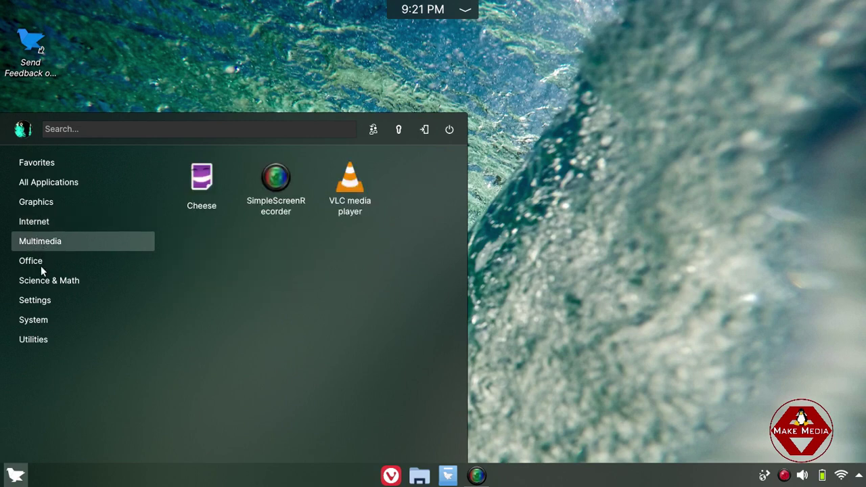
mouse_move(38, 265)
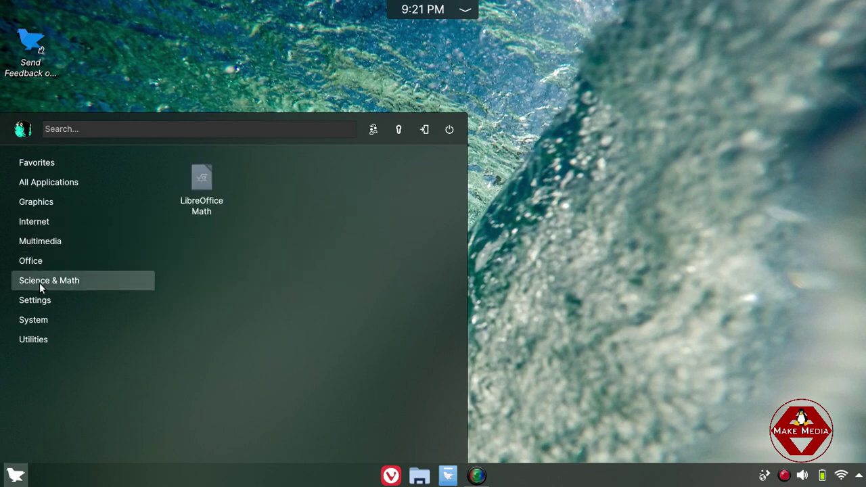
mouse_move(40, 301)
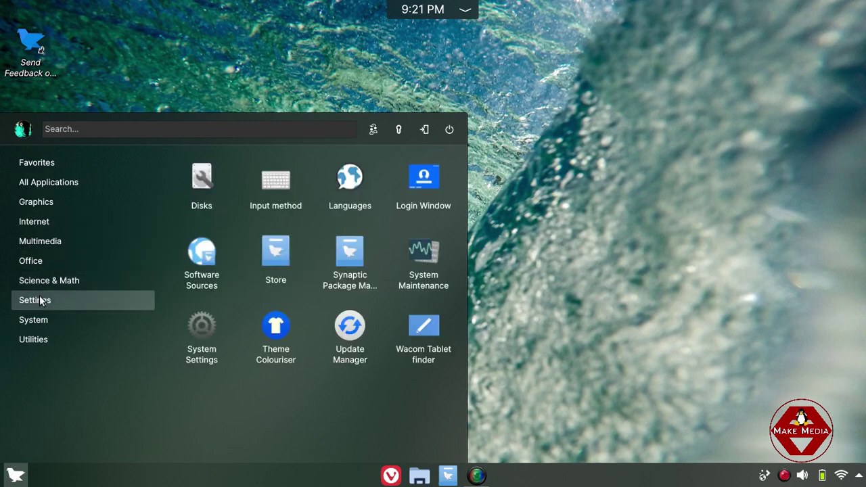
In System Settings, apply the Dark Theme quick setting and go to the Desktop Layout page.
click(210, 340)
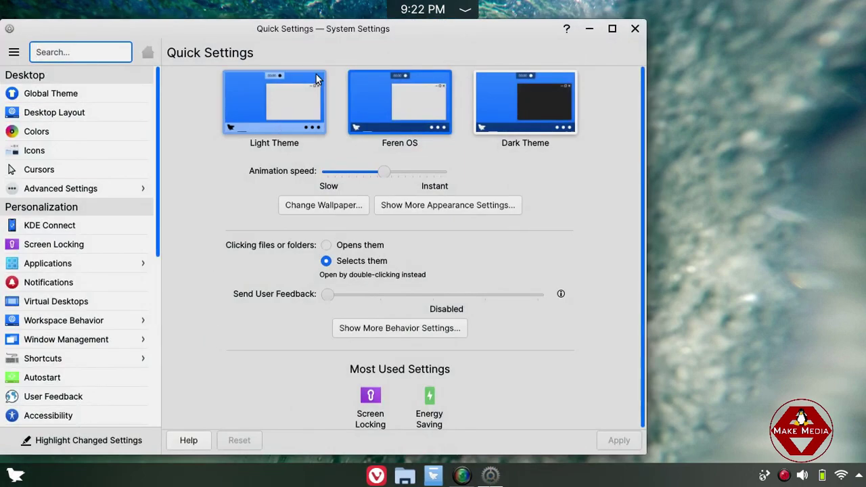
drag(311, 31, 335, 27)
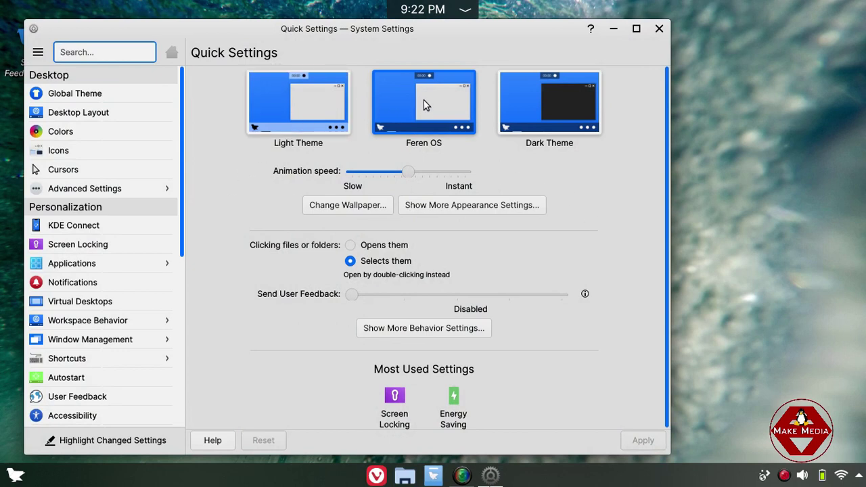
click(561, 103)
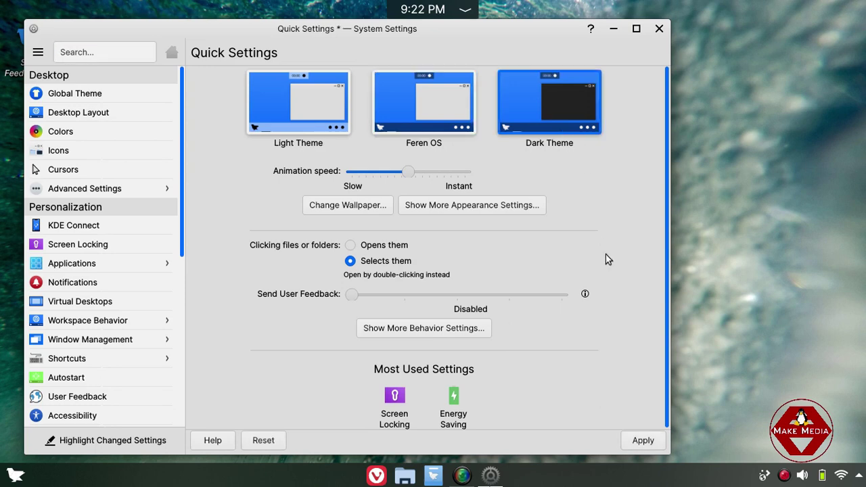
click(651, 439)
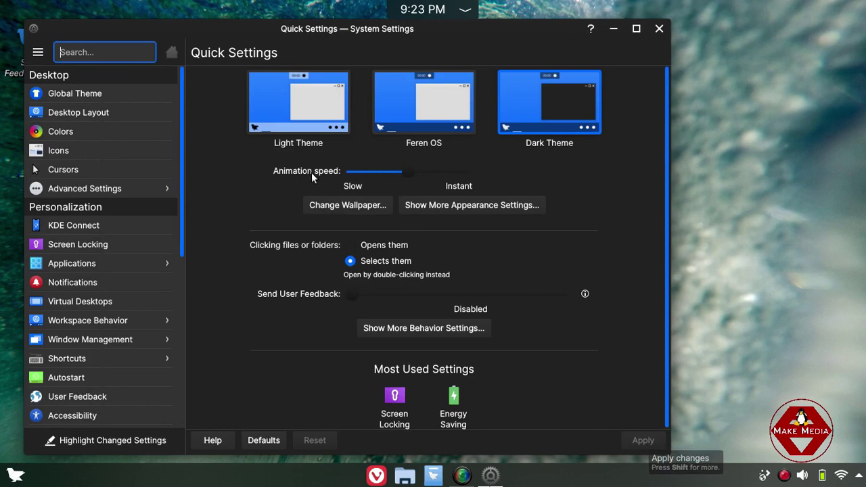
click(111, 111)
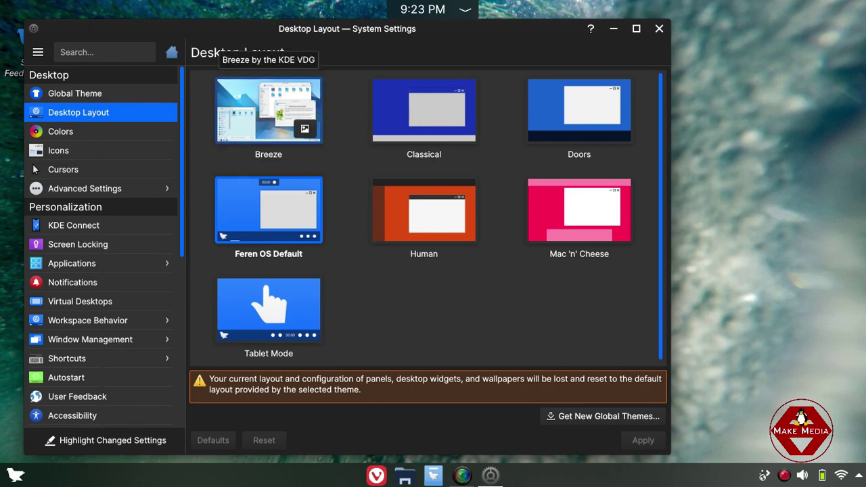
Apply the Breeze desktop layout, then browse the new launcher's categories and close it.
click(268, 111)
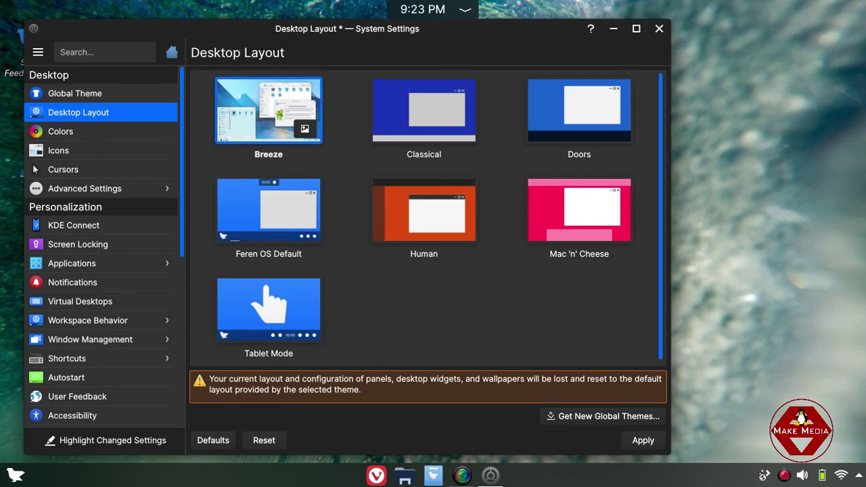
click(643, 440)
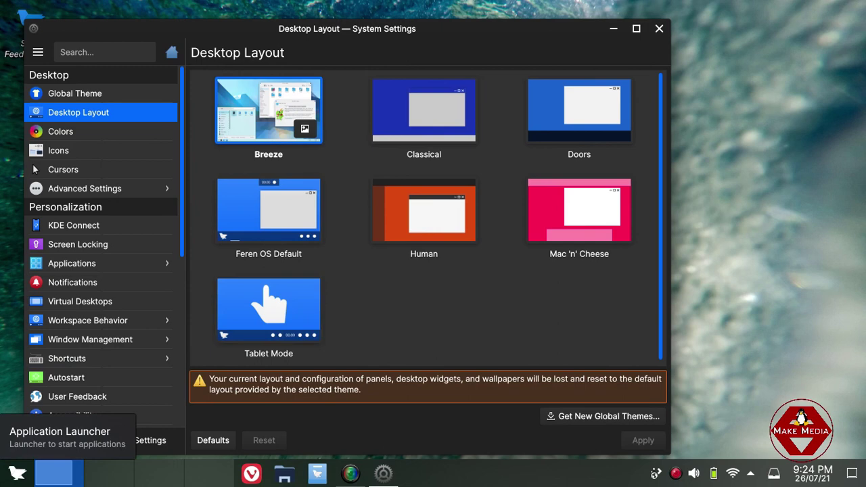
click(17, 473)
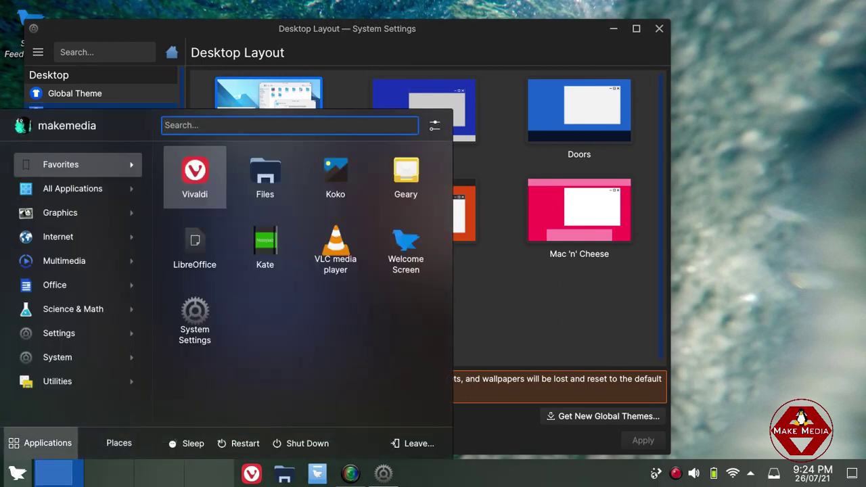
mouse_move(64, 261)
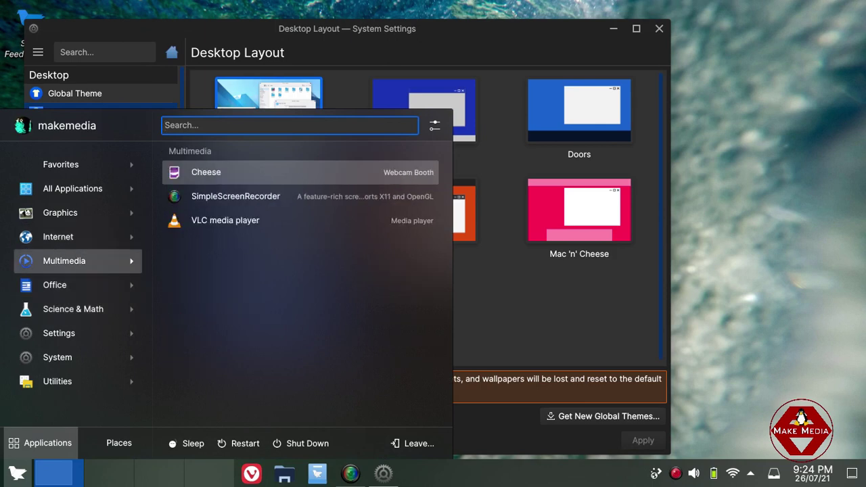
mouse_move(64, 309)
mouse_move(57, 381)
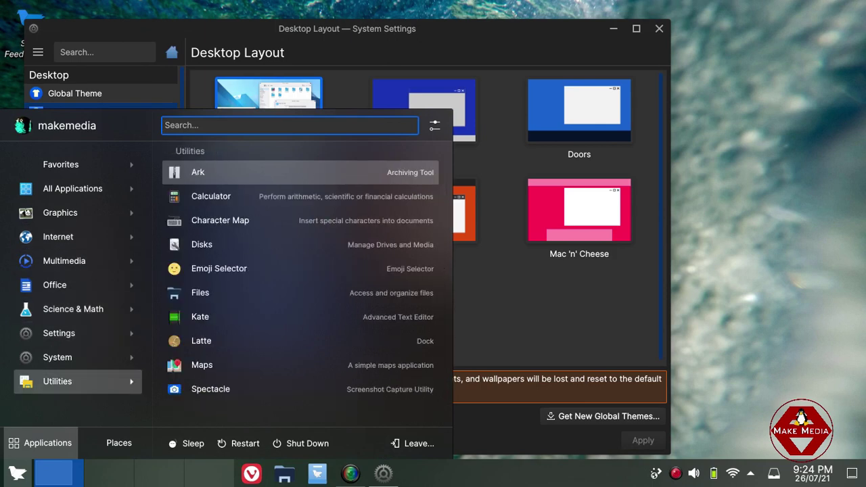
mouse_move(55, 284)
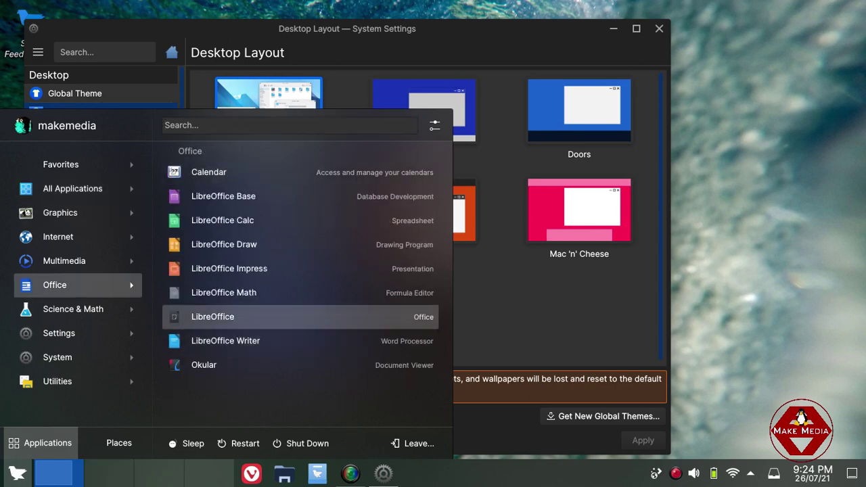
key(Escape)
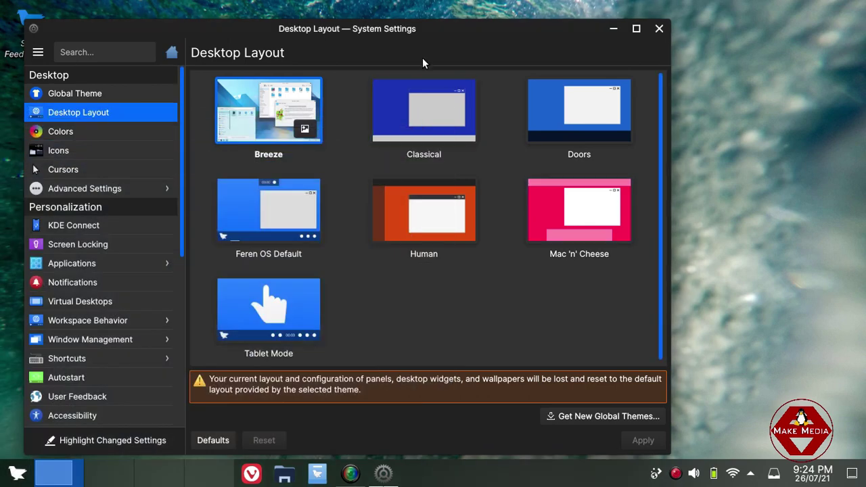
click(424, 110)
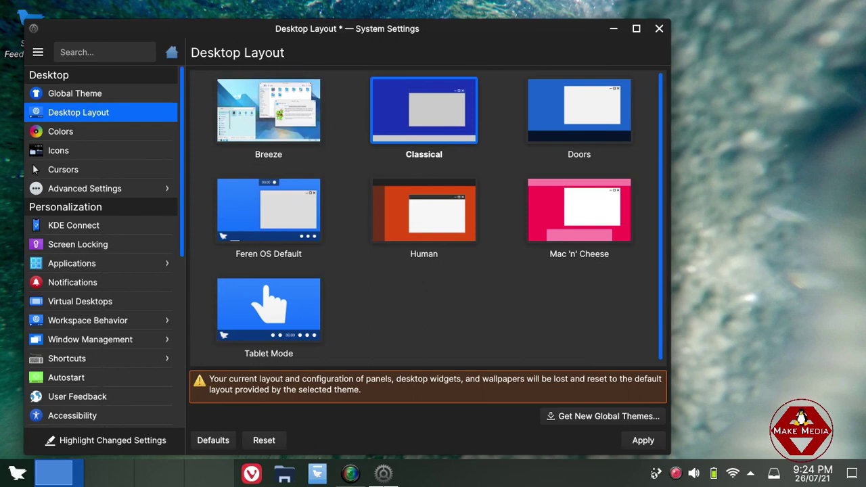
click(643, 440)
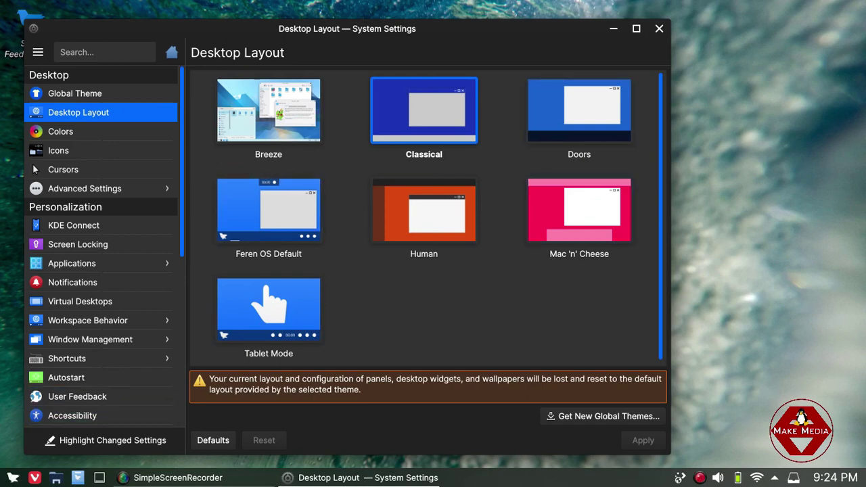
mouse_move(358, 478)
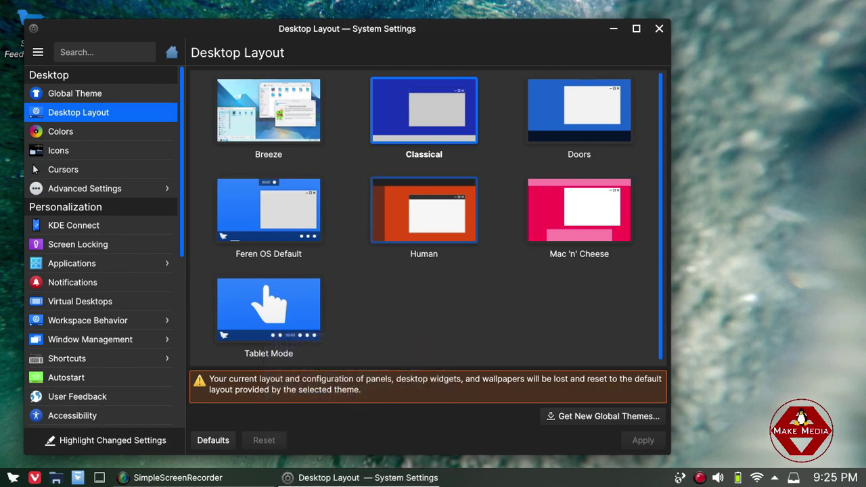
click(268, 111)
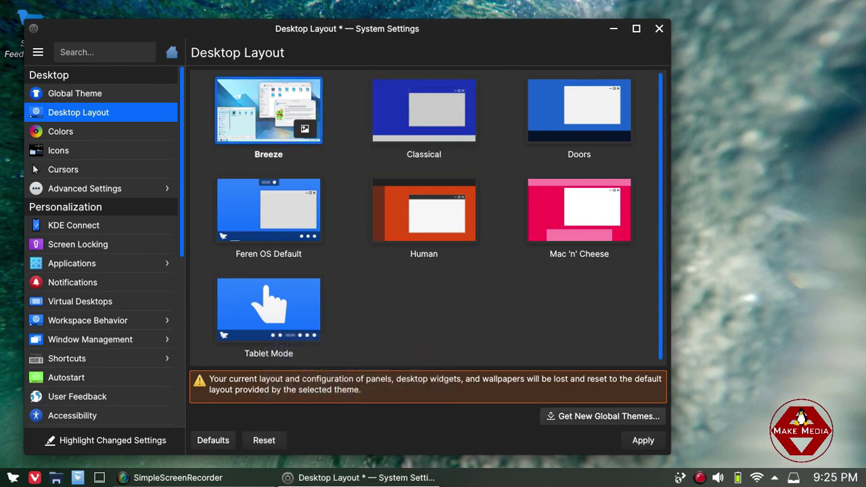
click(643, 440)
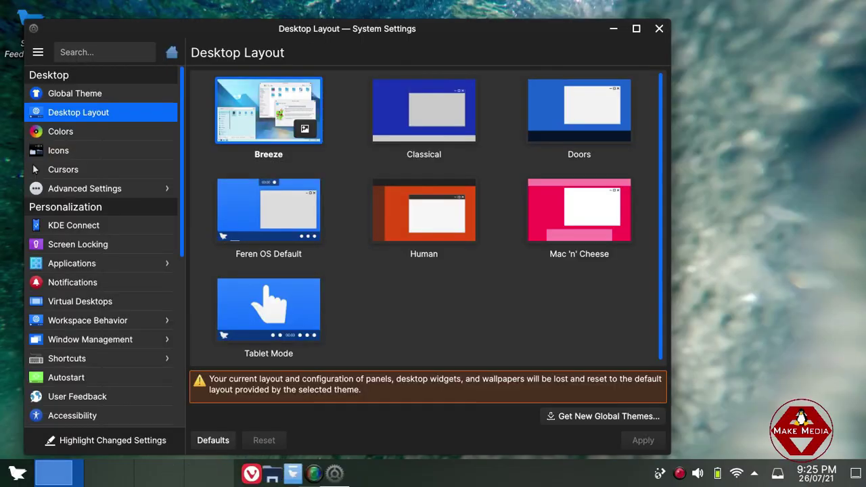
Apply the Breeze Dark global theme from the Global Theme page, then go to Colors.
click(75, 93)
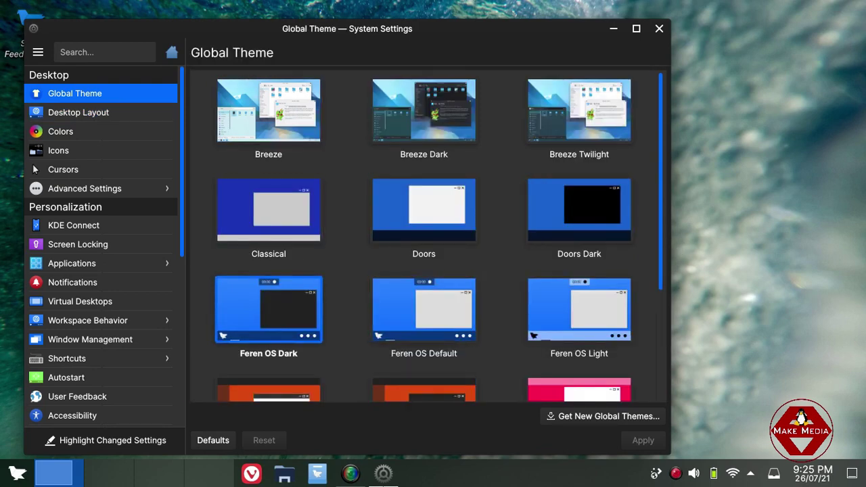
scroll(438, 235, down, 1)
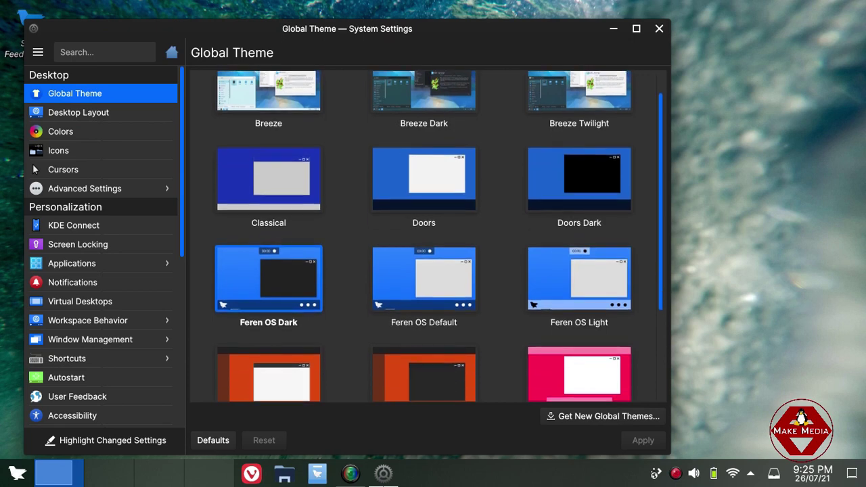
scroll(439, 235, down, 2)
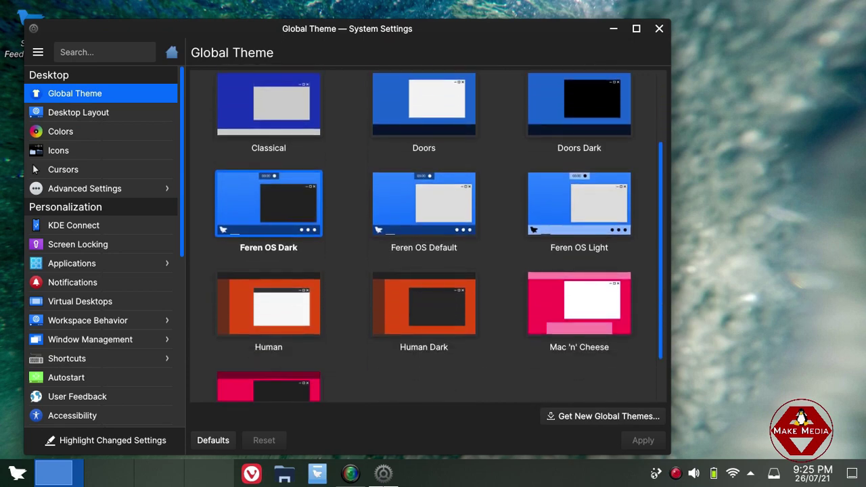
scroll(439, 233, up, 1)
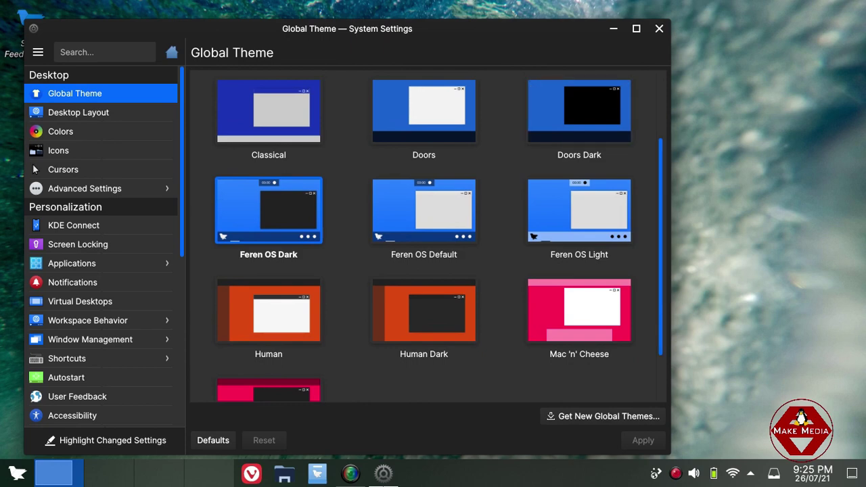
scroll(579, 111, up, 1)
scroll(439, 237, up, 1)
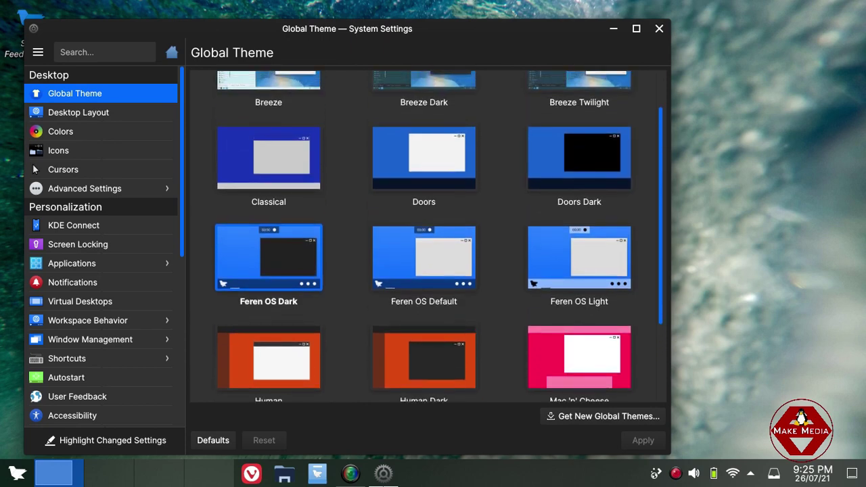
scroll(439, 237, up, 1)
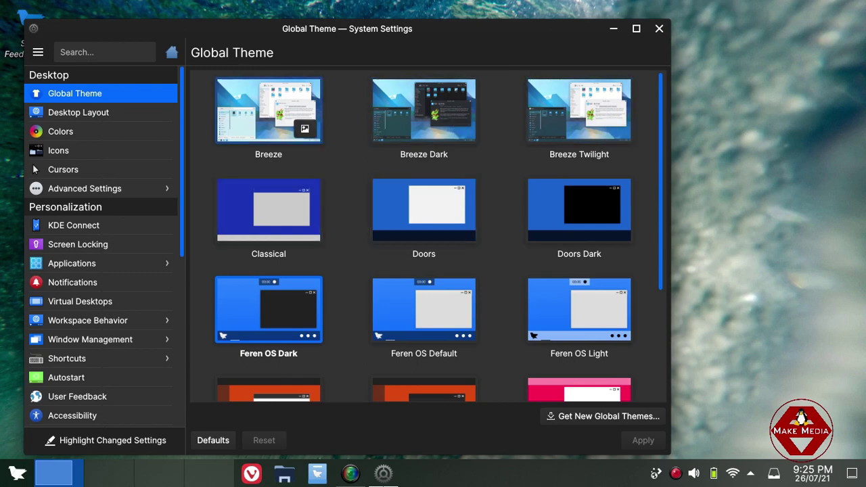
click(424, 110)
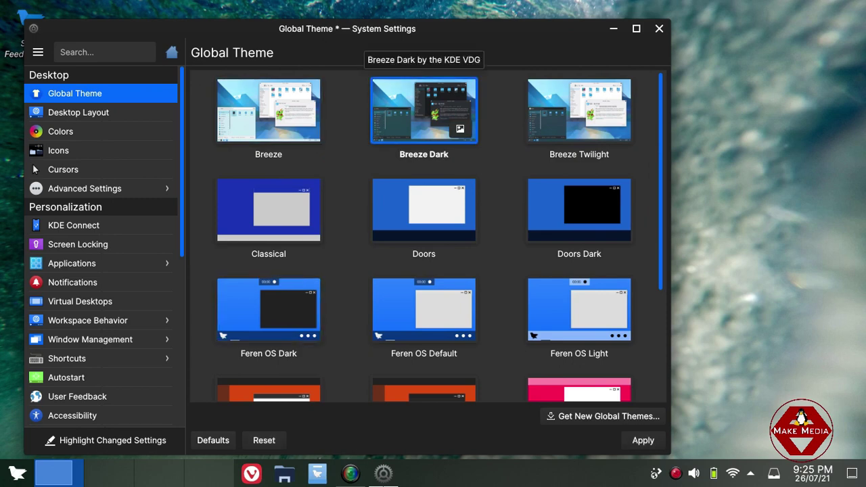
click(642, 440)
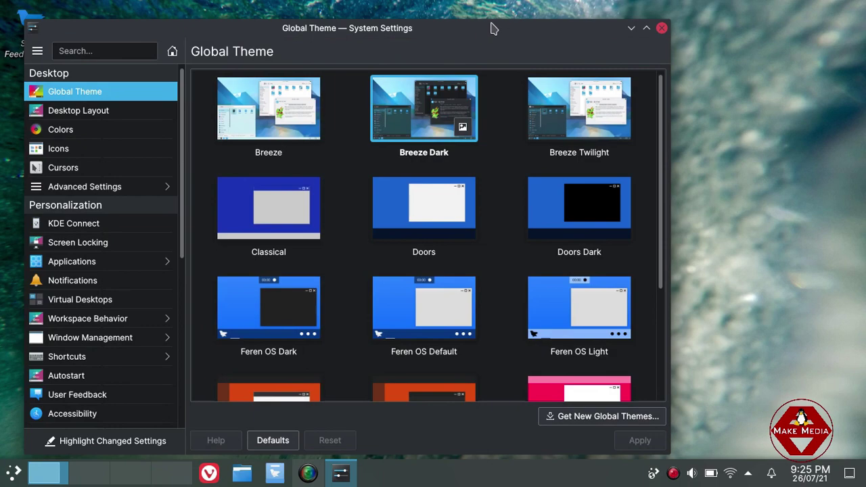
drag(485, 27, 515, 25)
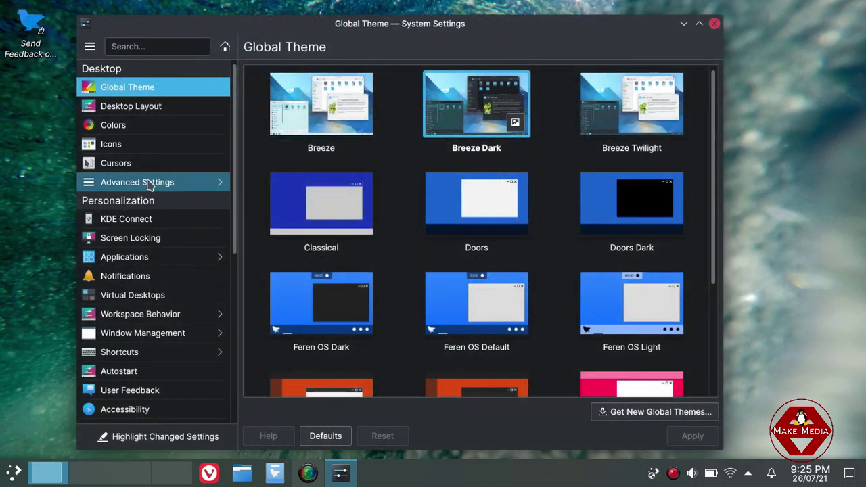
click(132, 124)
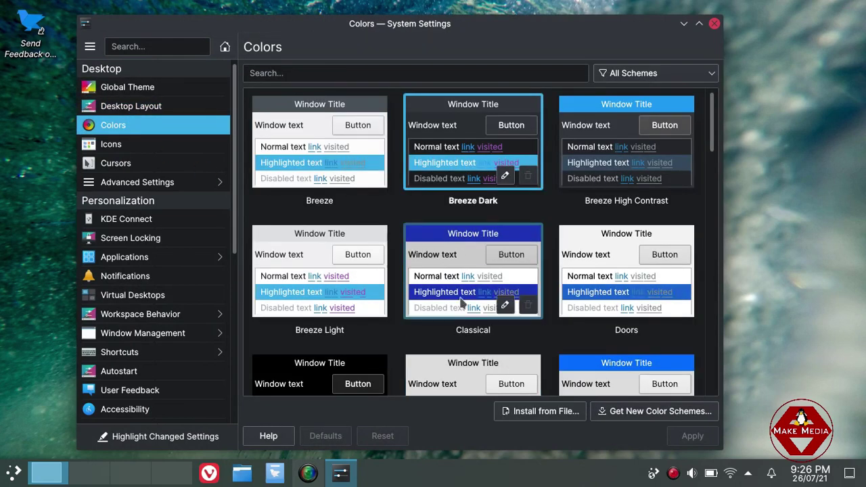
Browse the Icons, Cursors and Fonts pages, resolving the pending cursor-changes prompt, then go back.
click(115, 144)
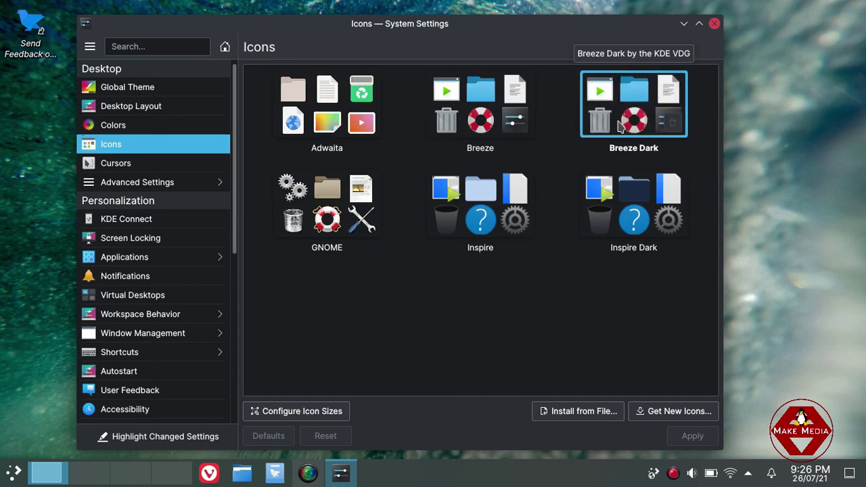
click(166, 162)
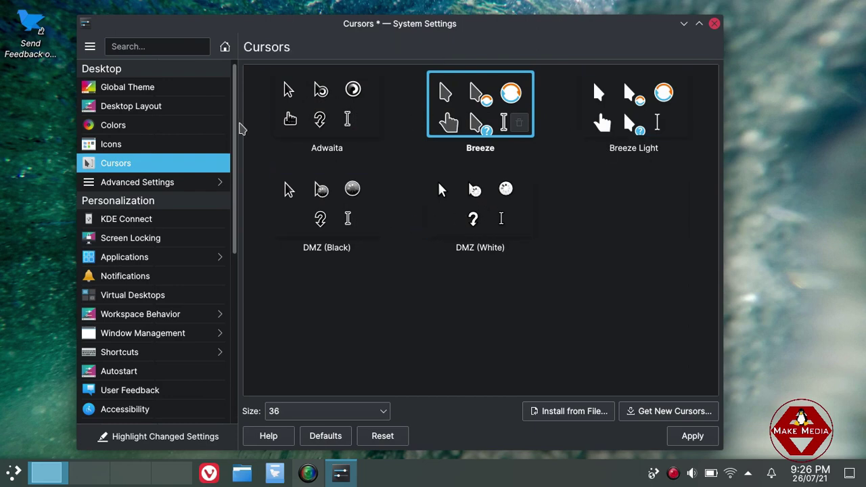
click(184, 183)
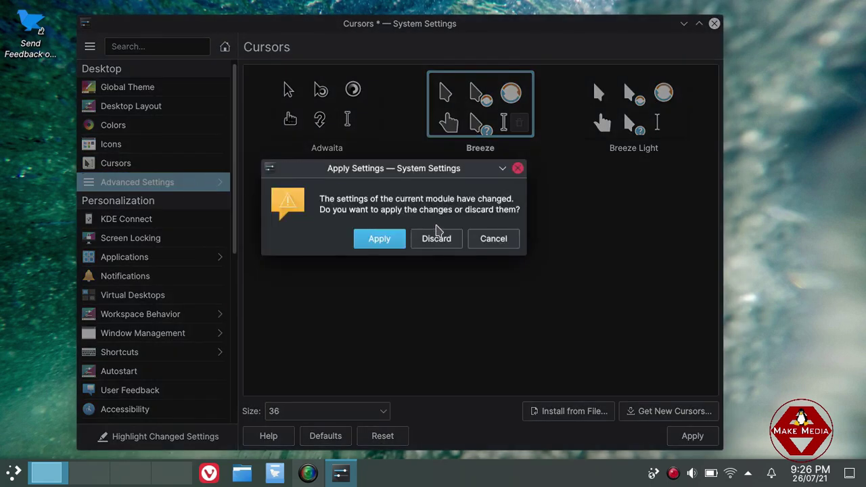
click(436, 239)
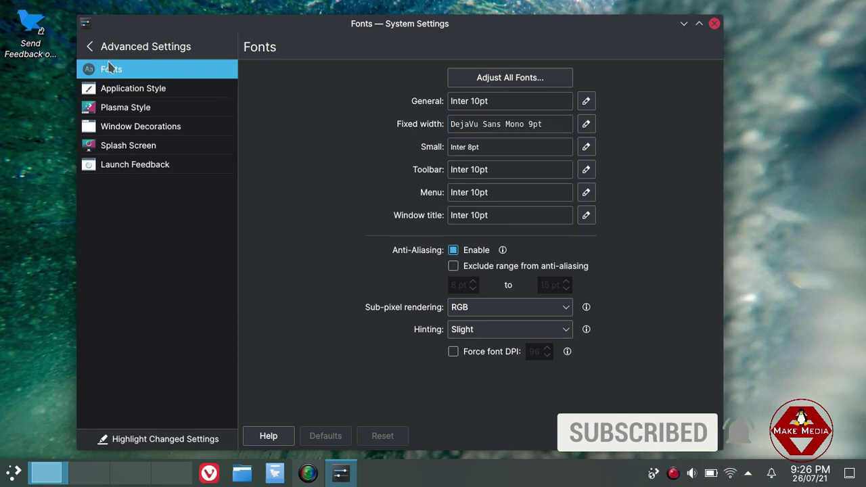
click(91, 47)
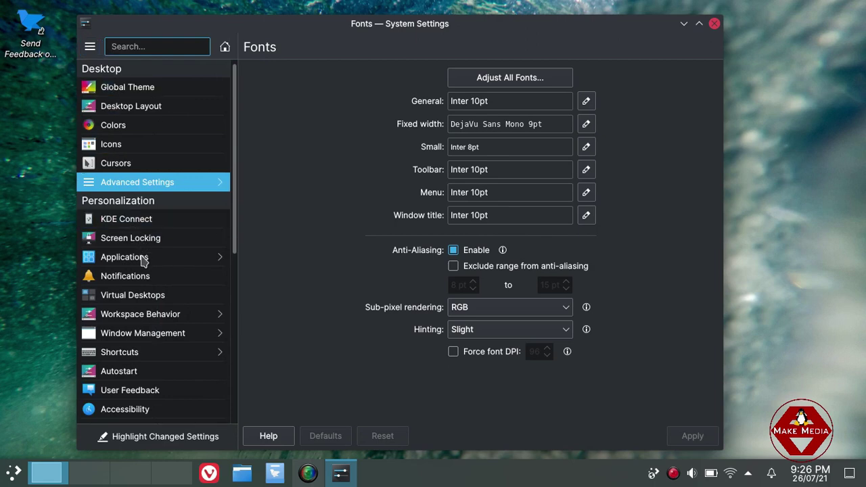
Check the Web browser choices under Default Applications without changing them.
click(144, 262)
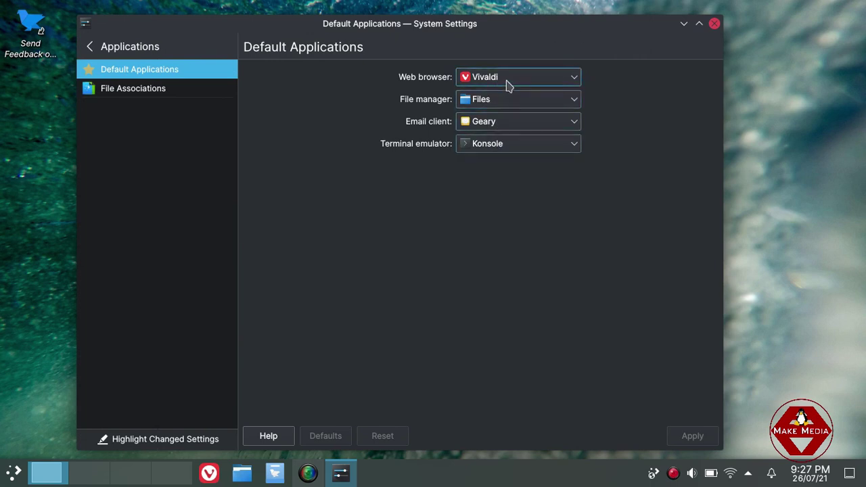
click(508, 84)
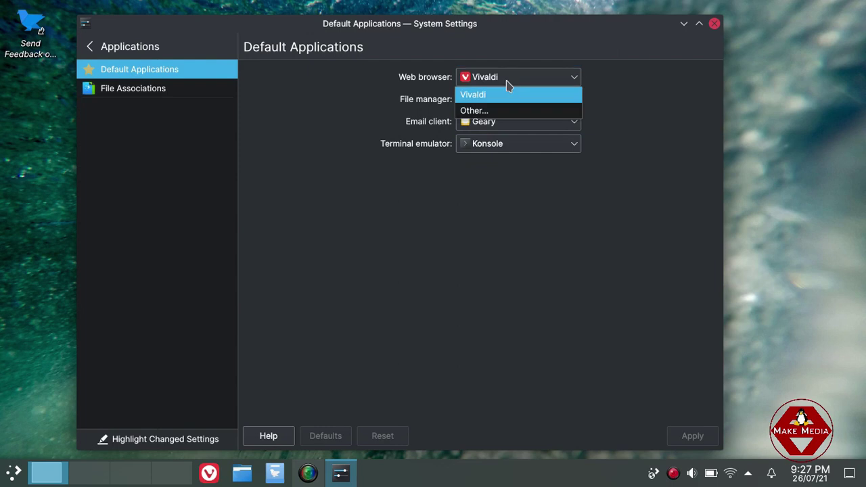
click(368, 102)
click(102, 57)
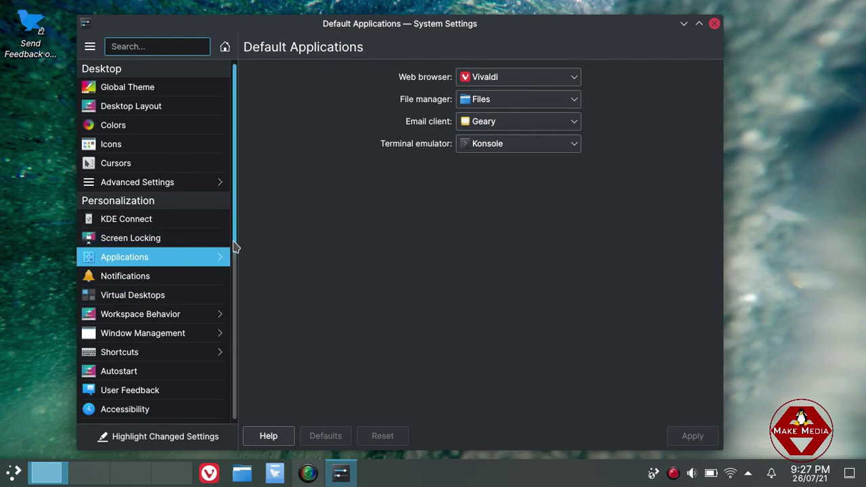
Review the KRunner, Accessibility, Audio Volume, Custom Shortcuts Service and KDE Daemon shortcuts.
drag(233, 250, 234, 286)
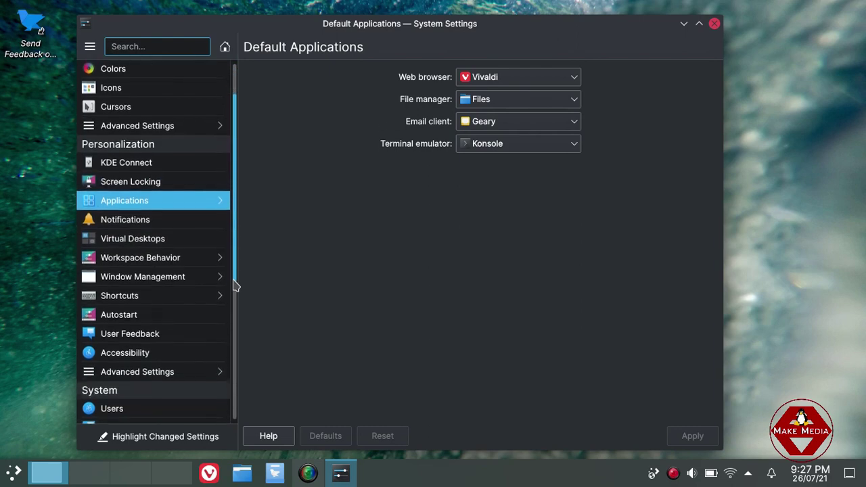
click(174, 300)
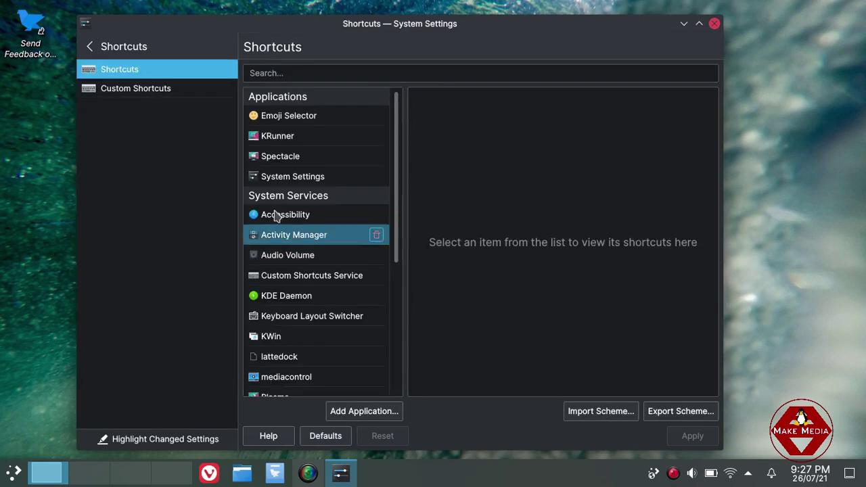
click(286, 138)
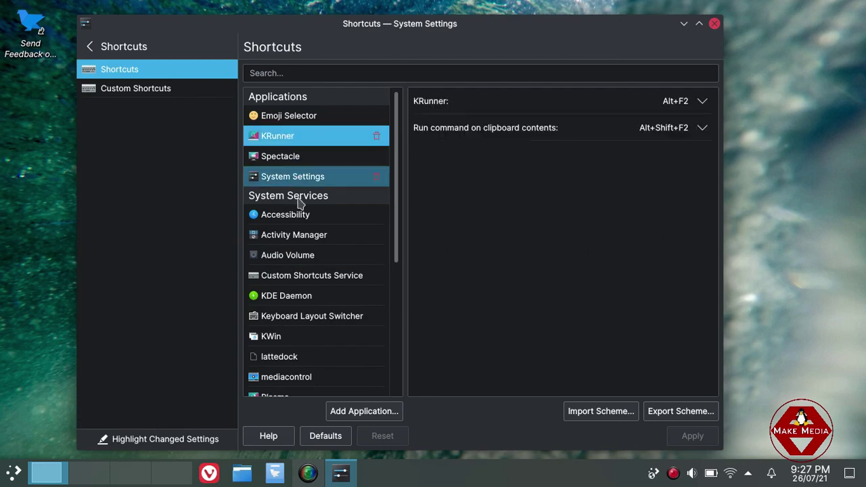
click(299, 222)
click(300, 252)
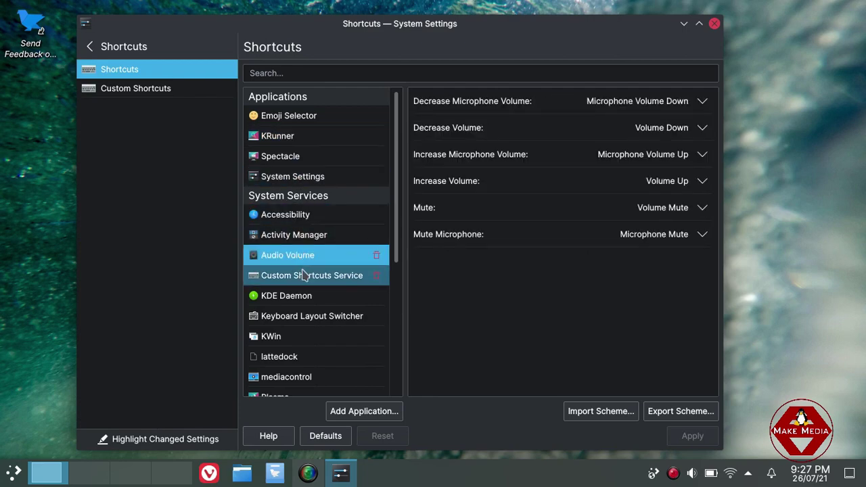
click(303, 278)
click(309, 296)
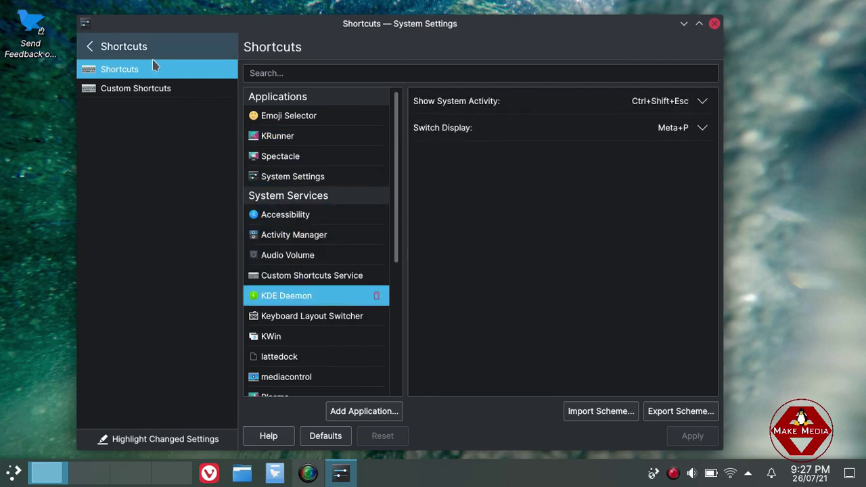
Return to the category list and open the Input Devices settings.
click(89, 46)
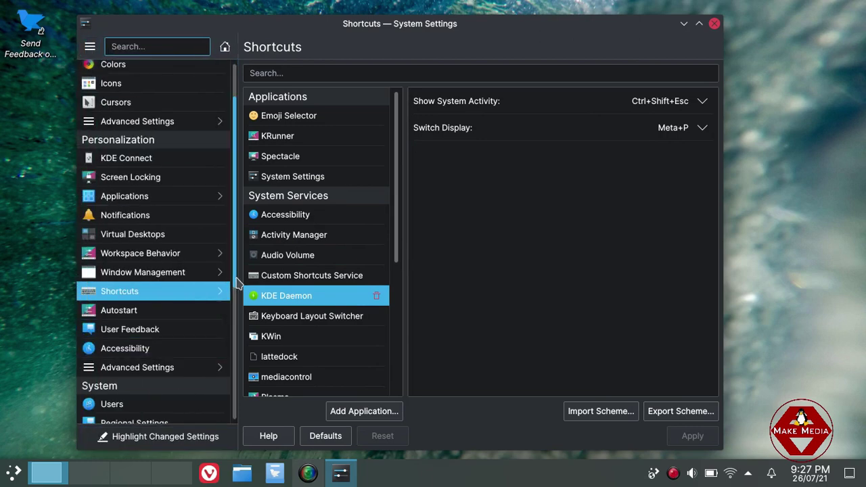
drag(237, 277, 250, 417)
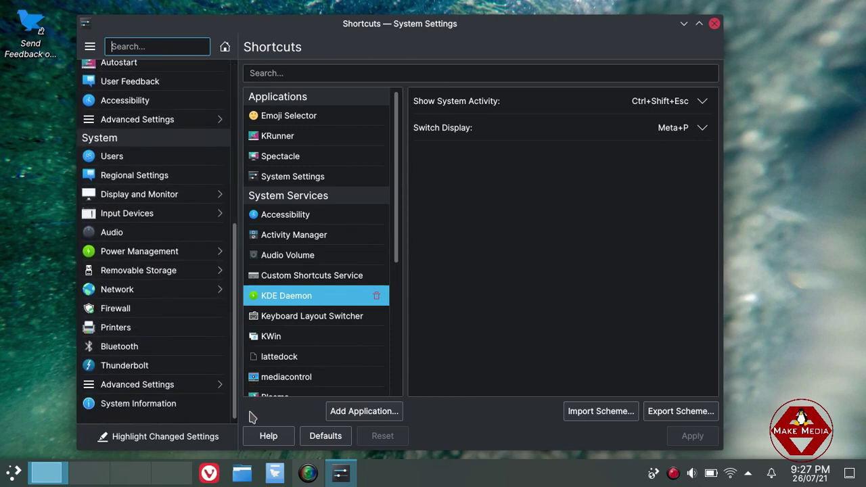
click(177, 214)
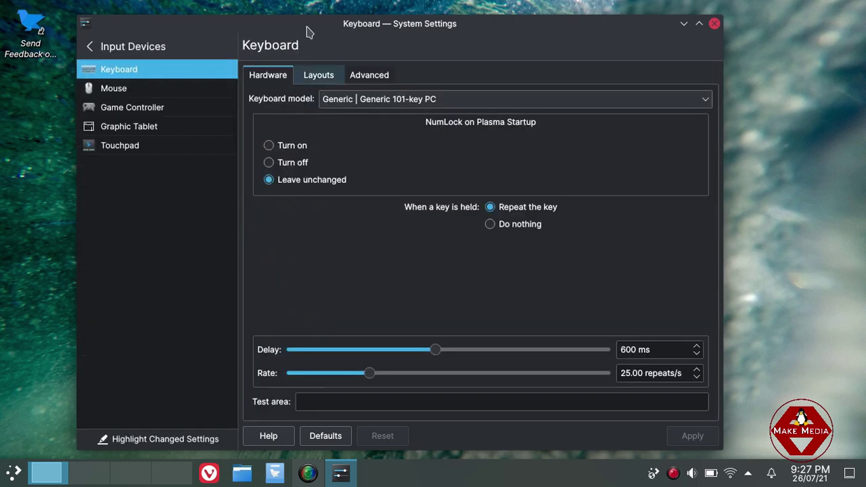
On the Layouts tab, start adding a keyboard layout and choose Indian.
click(320, 78)
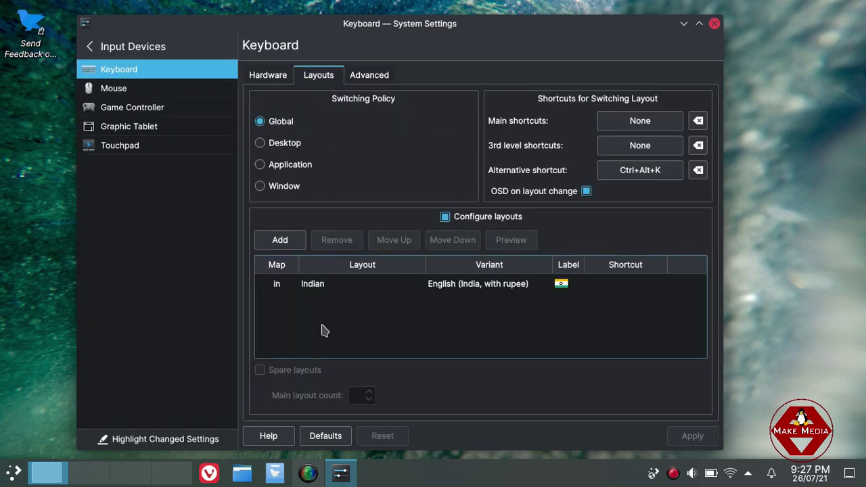
click(287, 249)
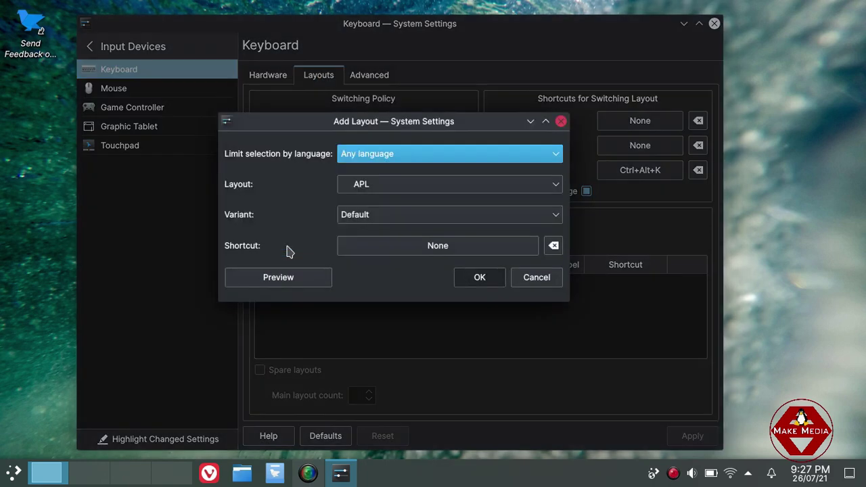
click(352, 184)
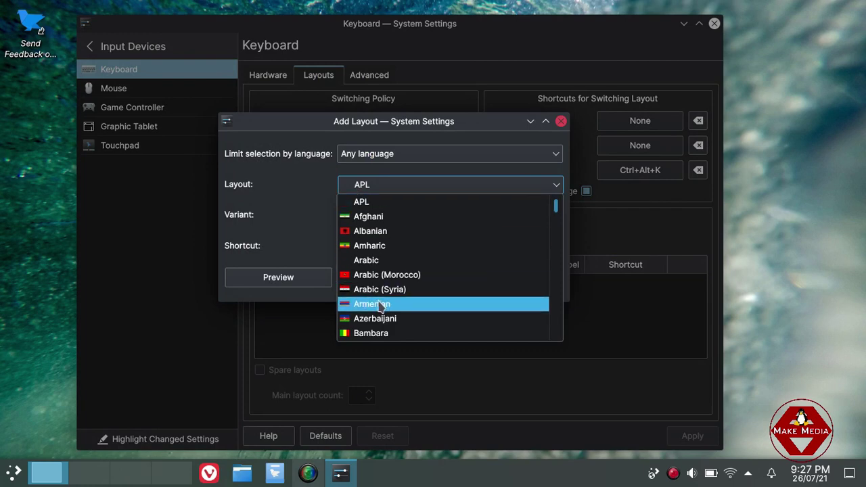
key(Down)
key(Down)
key(Down)
key(Down)
key(Down)
key(Down)
key(Down)
key(Down)
key(Down)
key(Down)
key(Down)
key(Down)
key(Down)
key(Down)
key(Down)
key(Down)
key(Down)
key(Down)
key(Down)
key(Down)
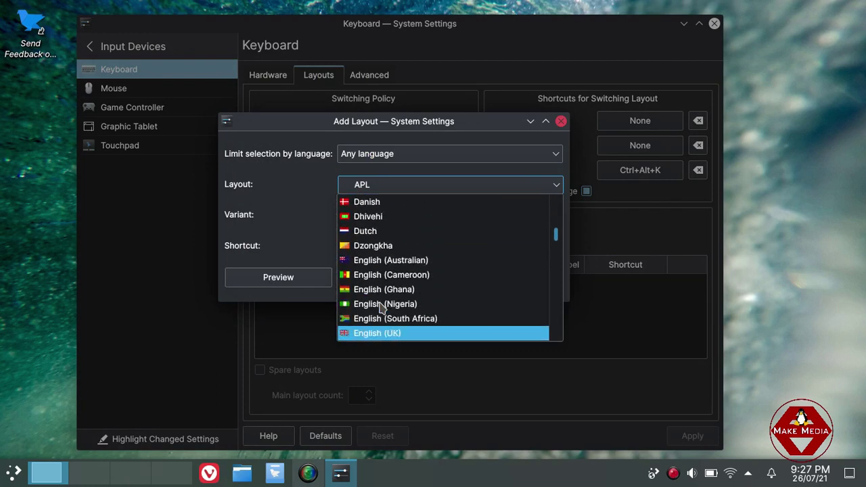
key(Down)
key(Down)
key(Down)
key(Down)
key(Down)
key(Down)
key(Down)
key(Down)
key(Down)
key(Down)
key(Down)
key(Down)
key(Down)
key(Down)
key(Down)
key(Down)
key(Down)
key(Down)
key(Down)
key(Down)
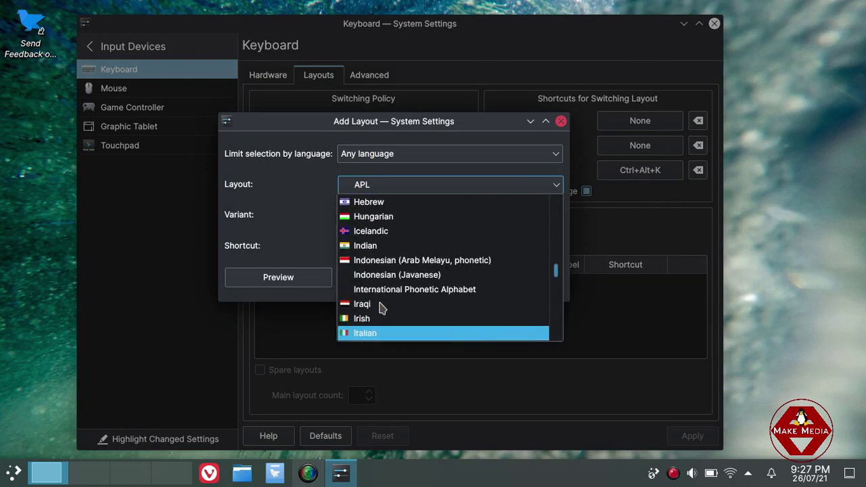
key(Up)
key(Up)
key(Up)
key(Up)
key(Up)
key(Up)
key(Up)
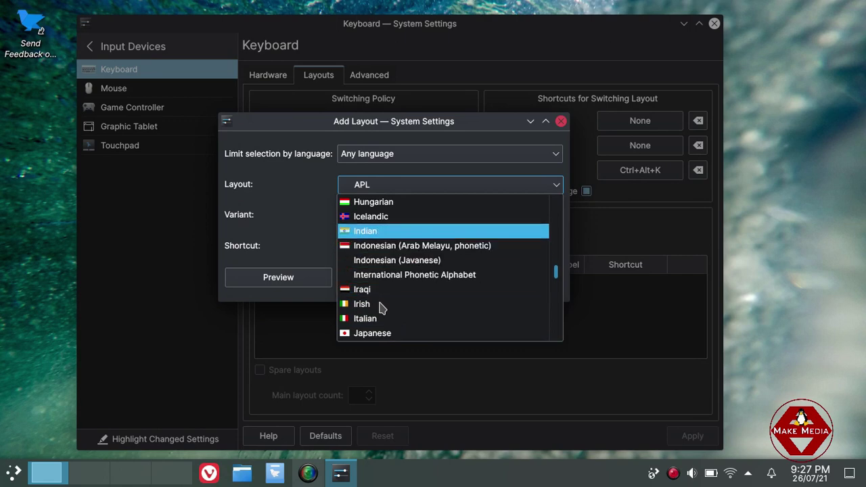
key(Return)
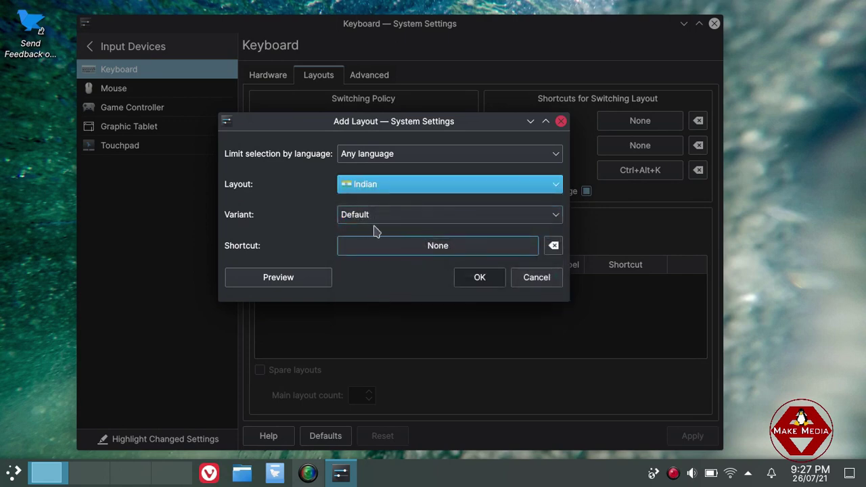
Add the Tamil (TamilNet '99 with Tamil numerals) variant and apply the layout configuration.
click(382, 218)
key(Down)
key(Down)
key(Down)
key(Down)
key(Down)
key(Down)
key(Down)
key(Down)
key(Down)
key(Down)
key(Down)
key(Down)
key(Down)
key(Down)
key(Down)
key(Down)
key(Down)
key(Down)
key(Down)
key(Down)
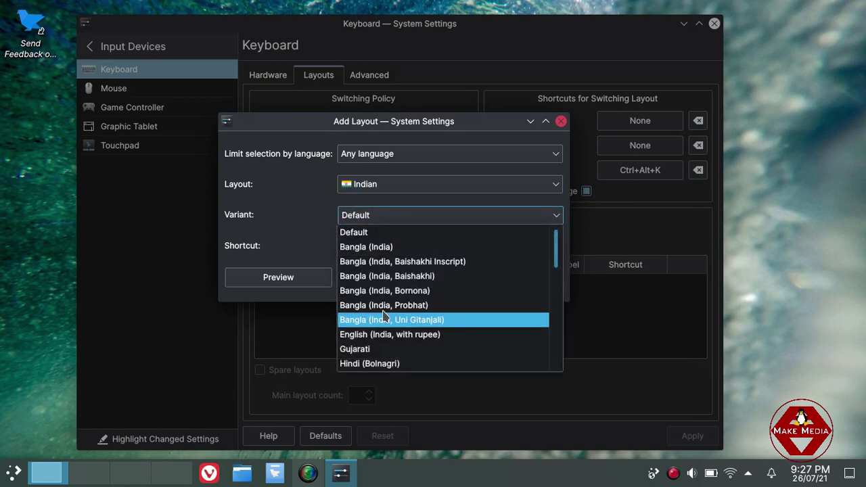
key(Up)
key(Up)
key(Up)
key(Up)
key(Up)
key(Up)
key(Up)
key(Up)
key(Up)
key(Up)
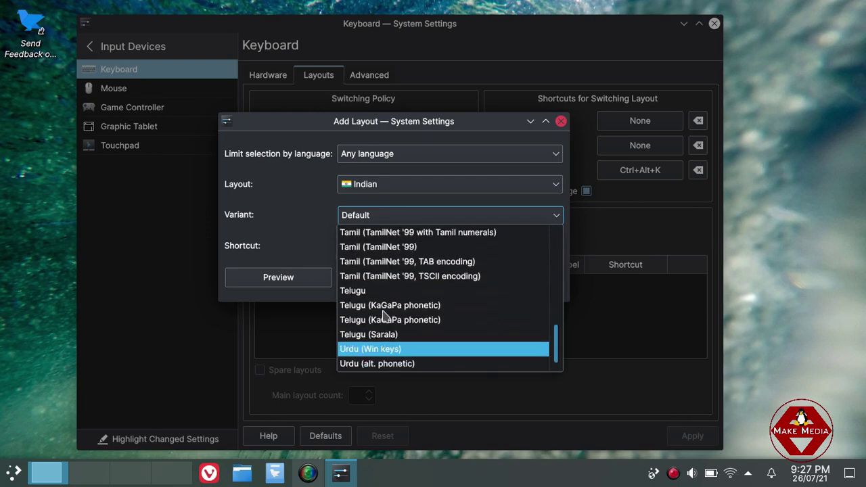
key(Up)
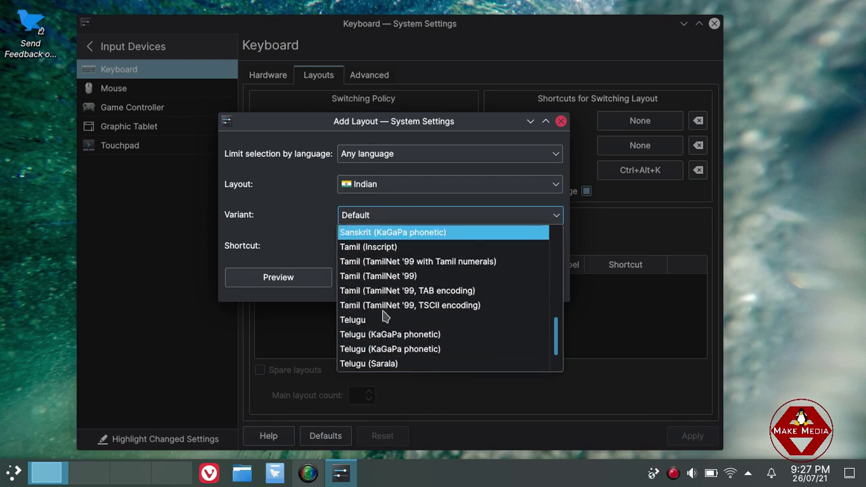
key(Down)
key(Down)
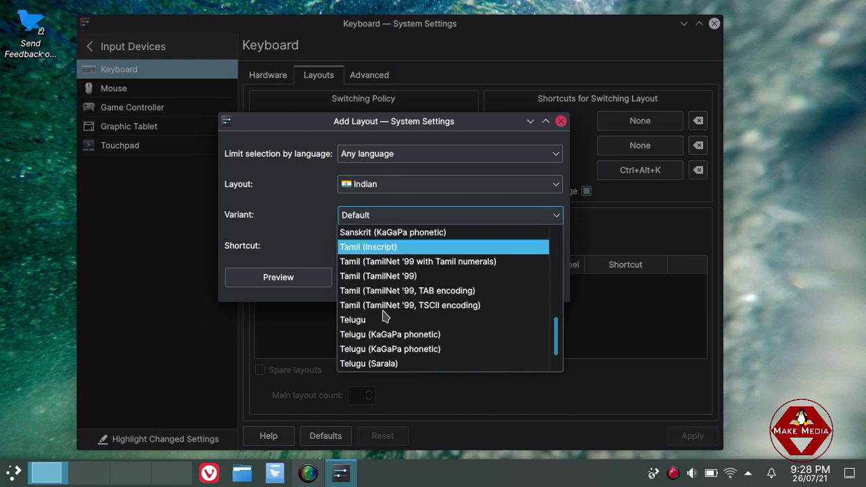
click(498, 262)
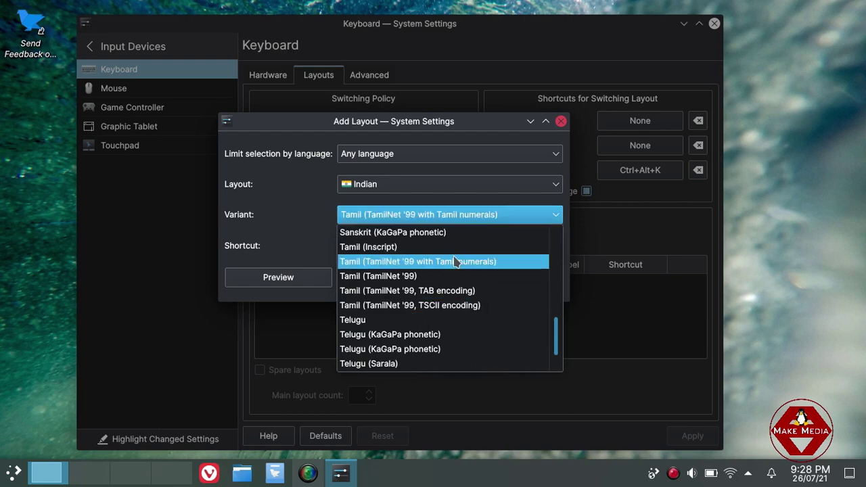
click(480, 277)
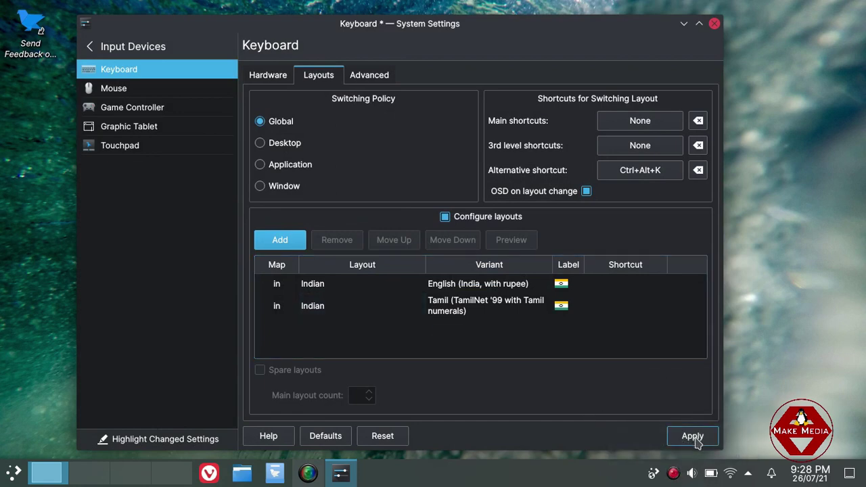
click(689, 435)
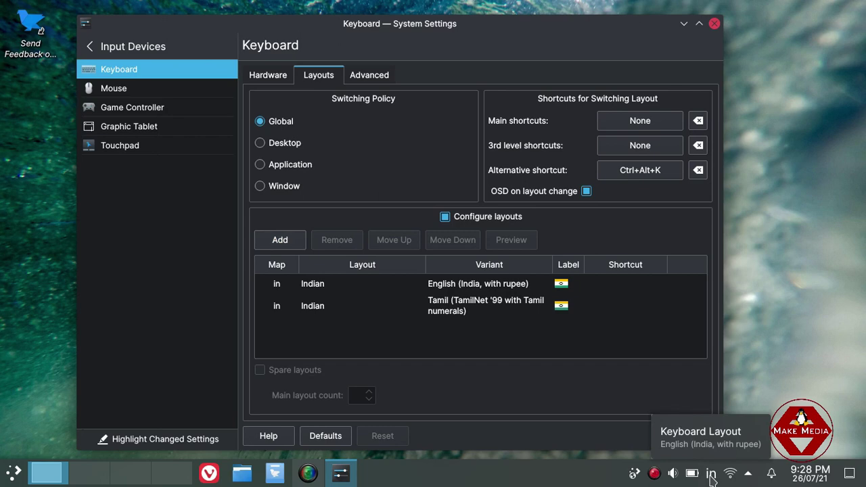
Switch the tray layout to Tamil and back to English, then cancel another Add Layout dialog.
click(711, 477)
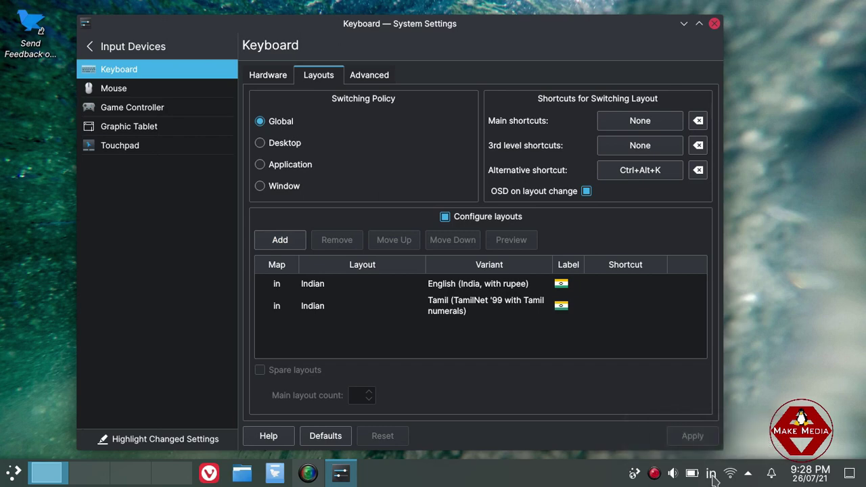
right_click(711, 477)
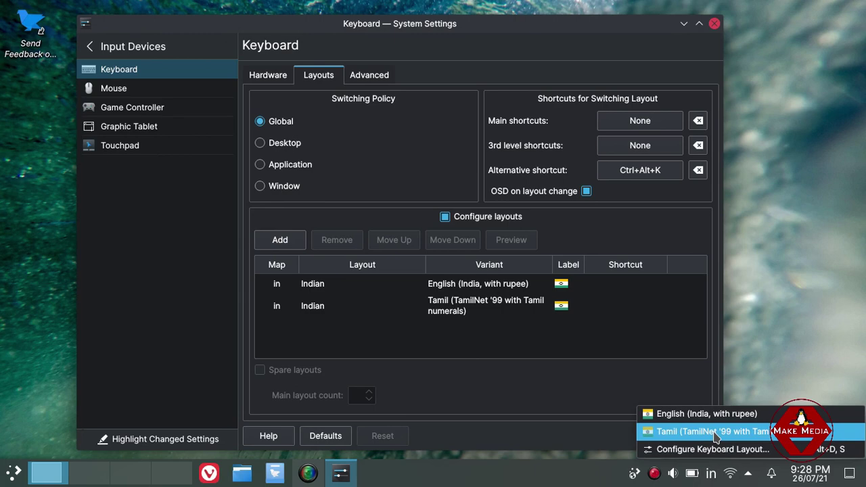
click(715, 434)
right_click(715, 477)
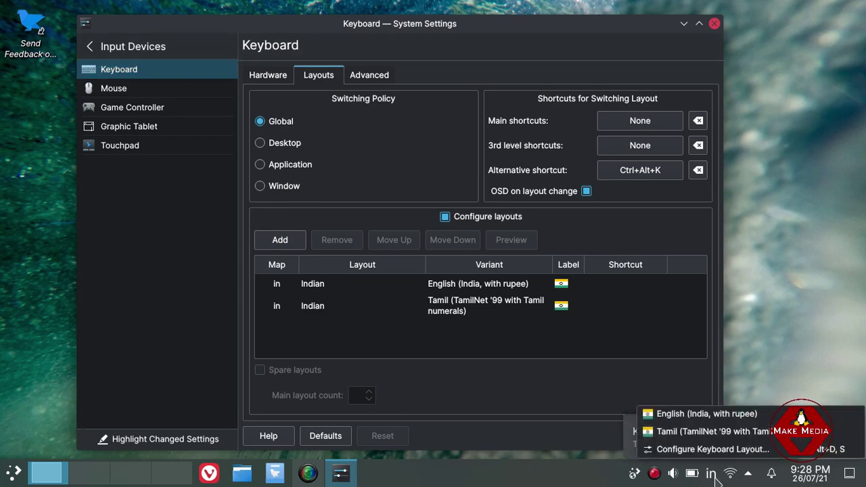
click(723, 414)
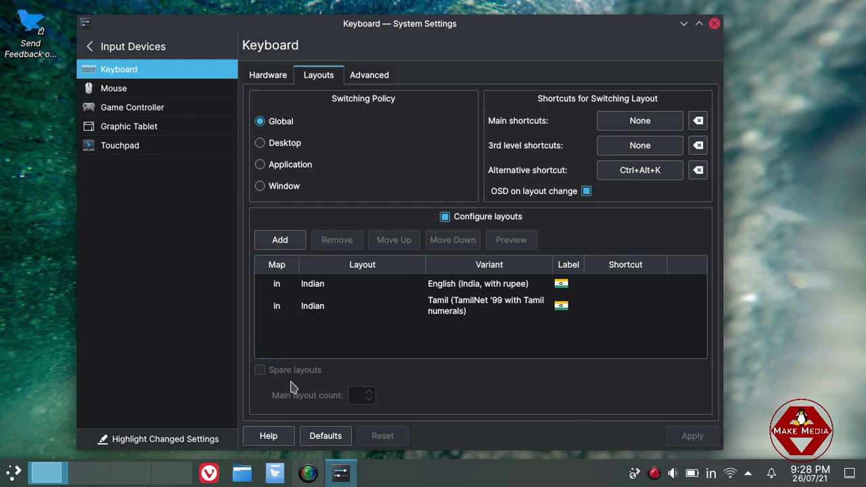
click(280, 240)
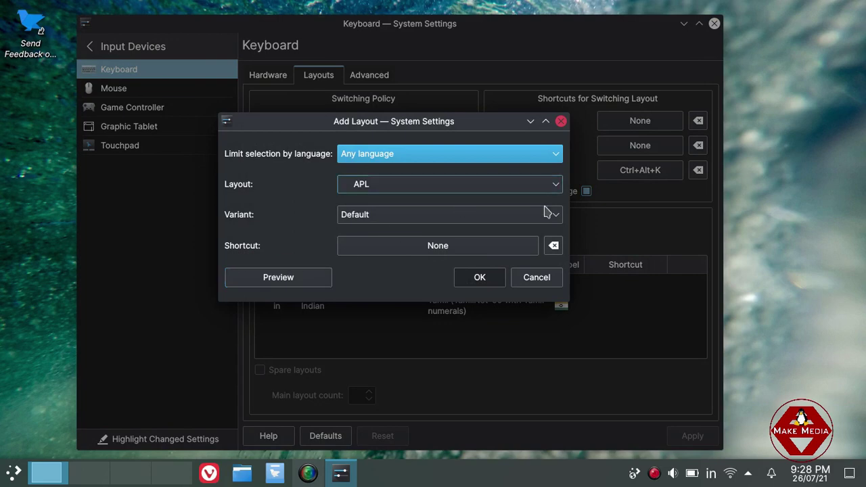
click(535, 278)
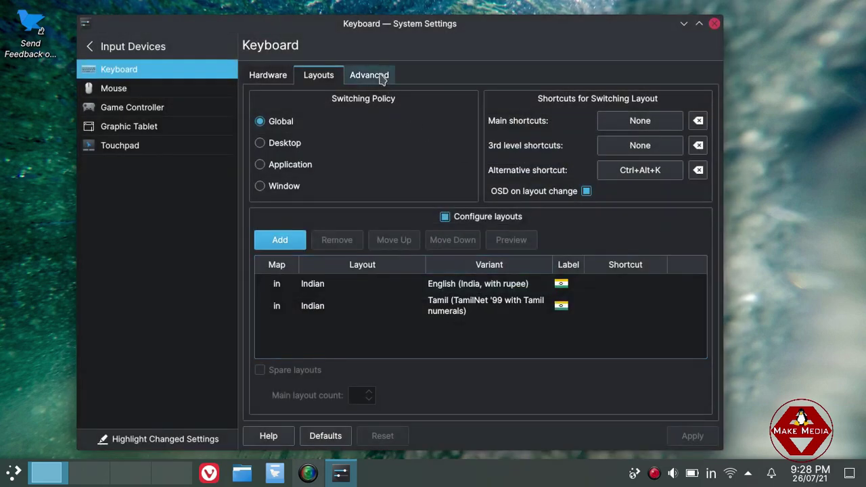
Enable custom keyboard options with Alt+Caps Lock for layout switching and apply.
click(381, 77)
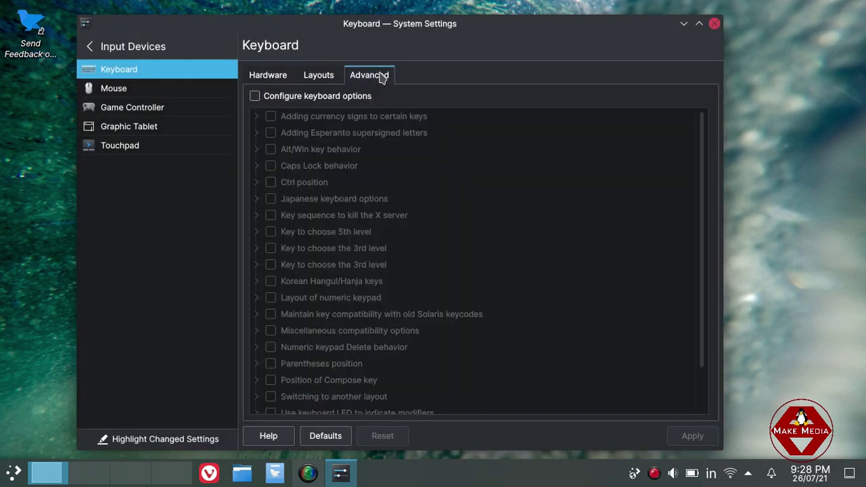
click(254, 96)
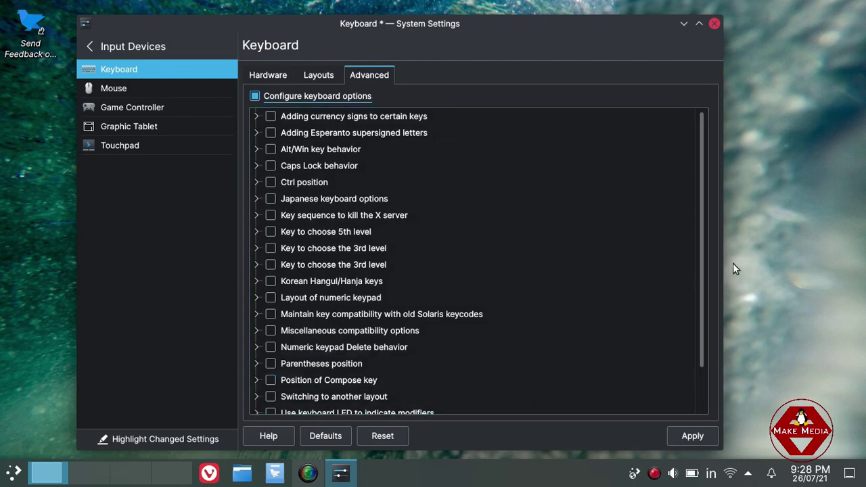
drag(705, 280, 701, 348)
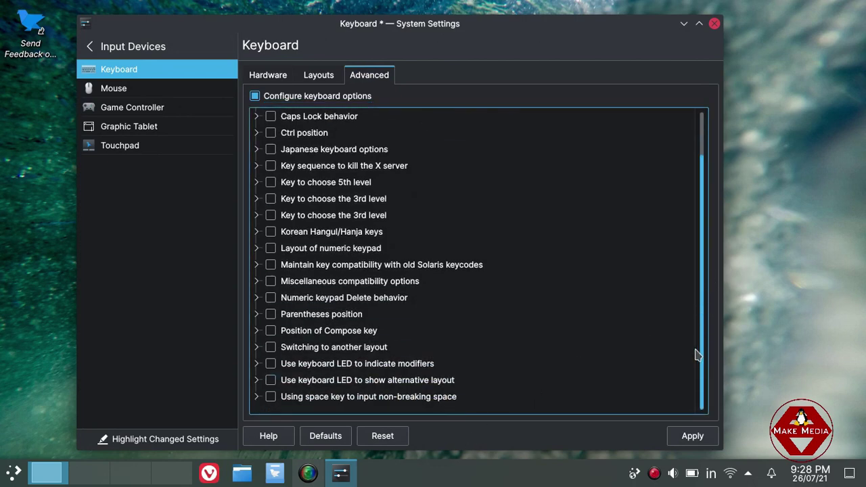
click(257, 348)
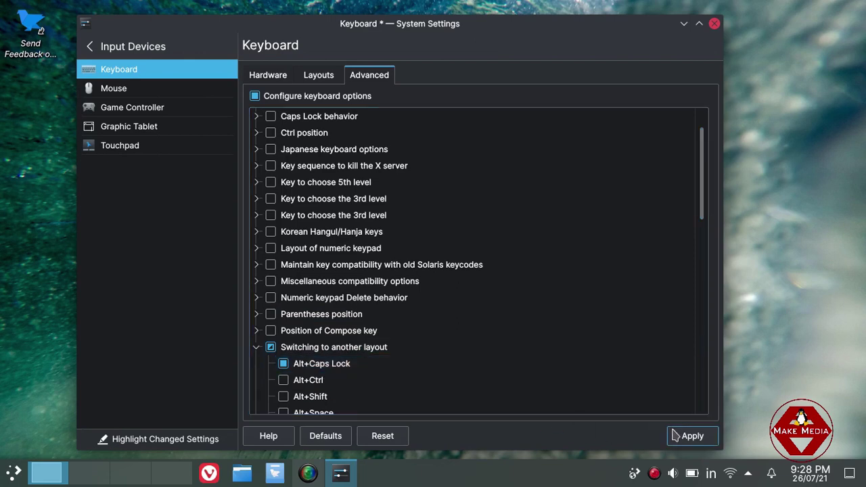
click(690, 436)
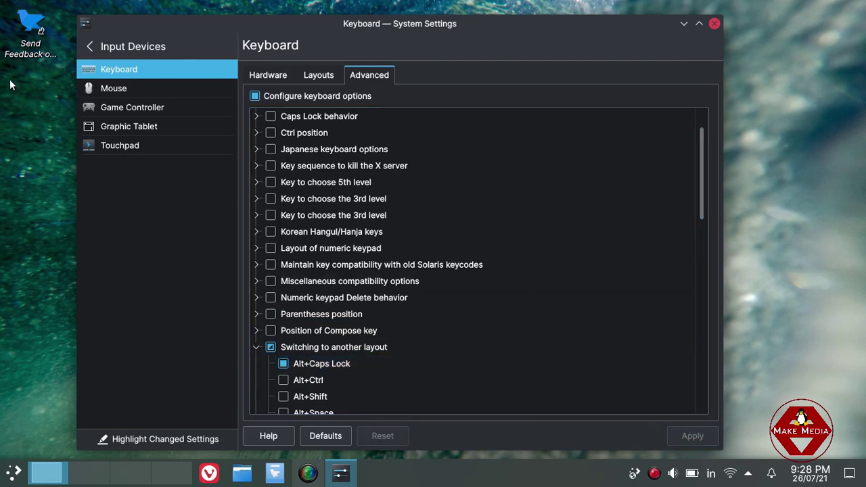
Toggle the tray keyboard layout several times, ending back on English.
click(90, 47)
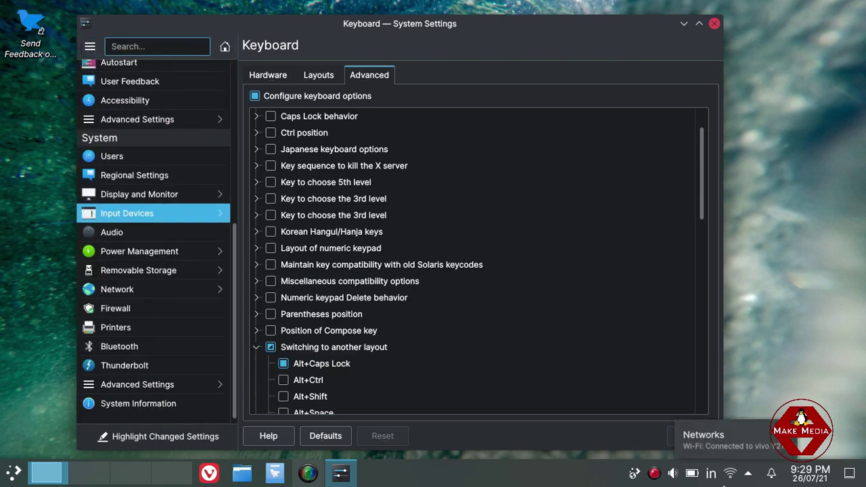
click(714, 482)
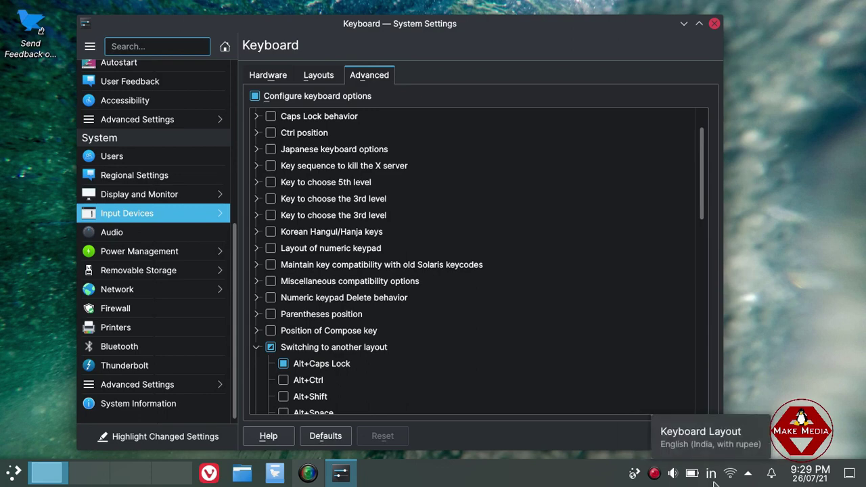
click(714, 483)
click(714, 482)
click(714, 482)
click(715, 482)
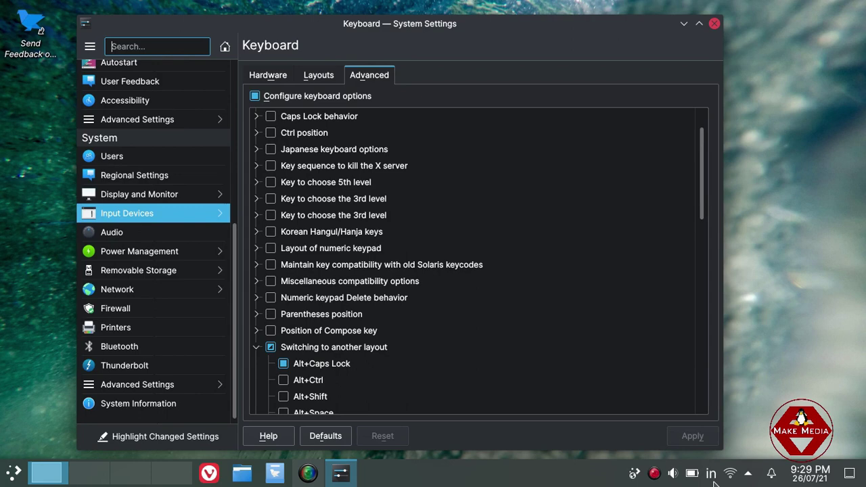
Add an English (US) keyboard layout with the language limited to English.
click(332, 80)
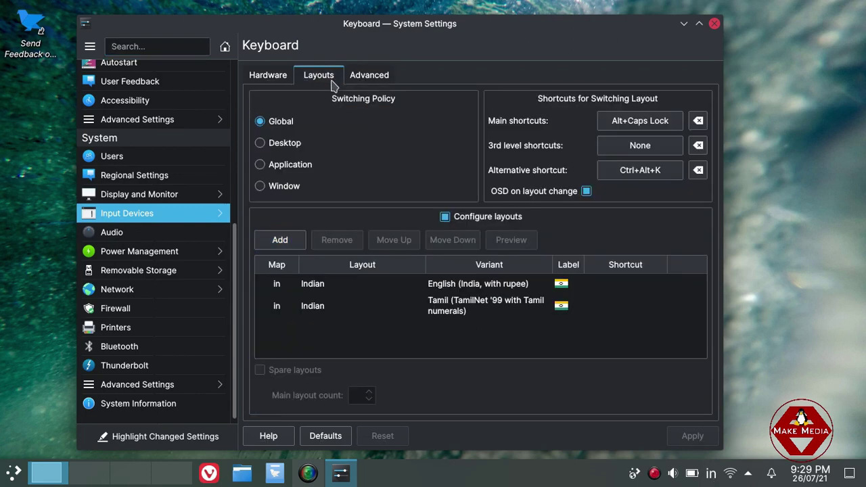
click(295, 242)
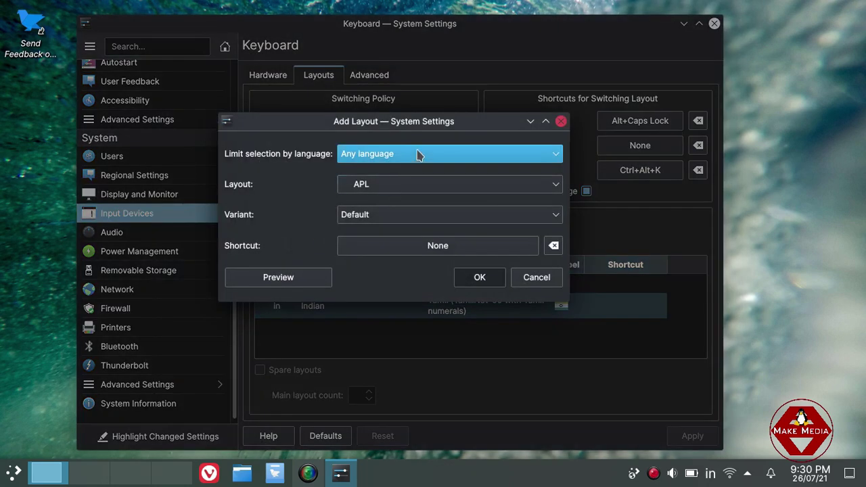
click(418, 155)
key(Down)
key(Down)
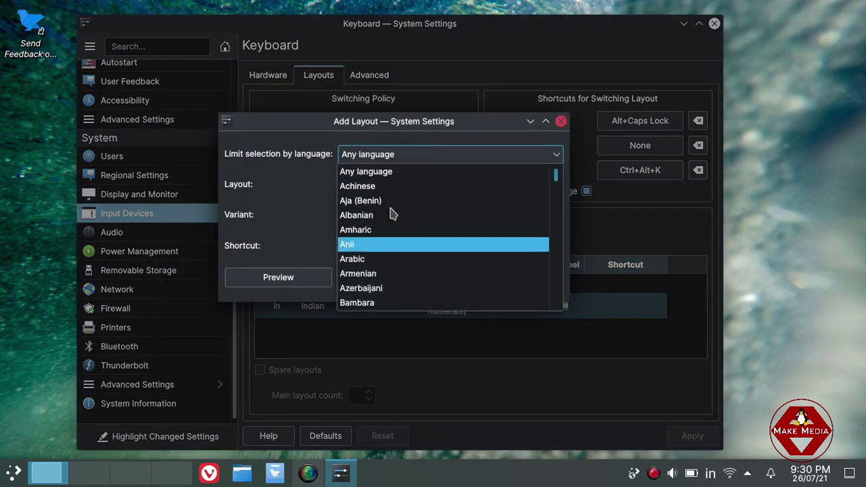
key(Down)
key(Down)
key(Down)
key(Down)
key(Down)
key(Down)
key(Down)
key(Down)
key(Down)
key(Down)
key(Down)
key(Down)
key(Down)
key(Down)
key(Down)
key(Down)
key(Down)
key(Down)
key(Down)
key(Down)
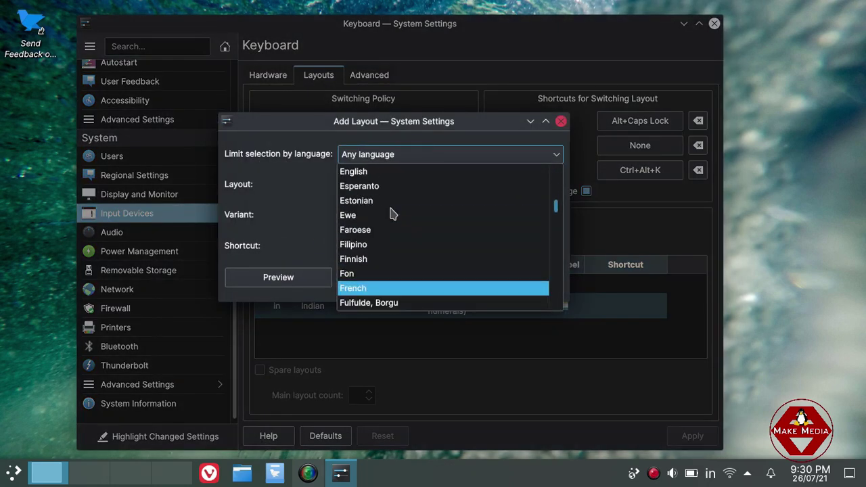
key(Up)
key(Up)
key(Return)
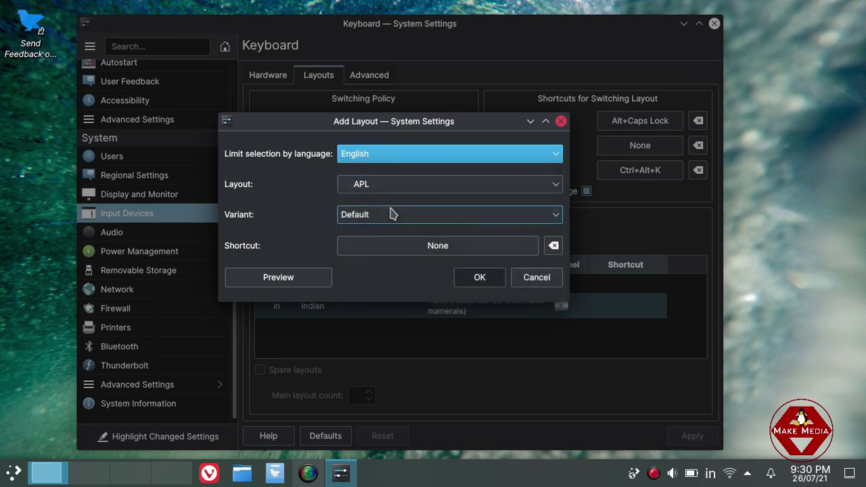
click(392, 188)
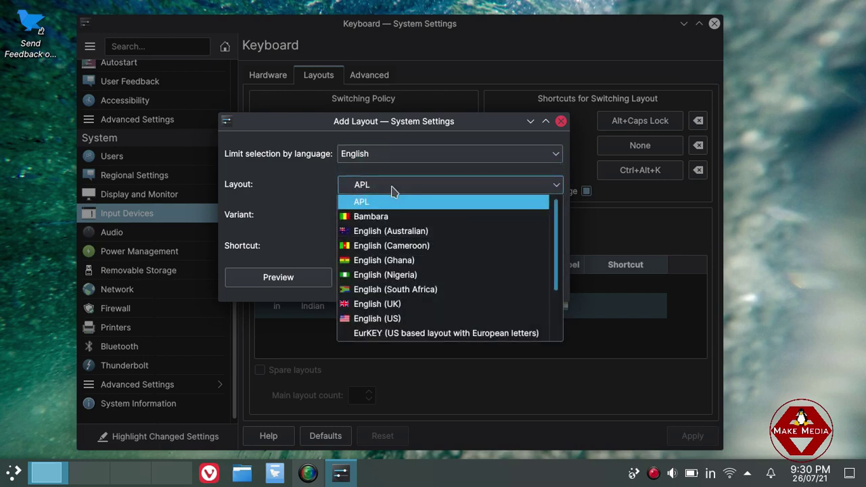
key(Down)
key(Down)
key(Down)
key(Down)
key(Down)
key(Down)
key(Down)
key(Down)
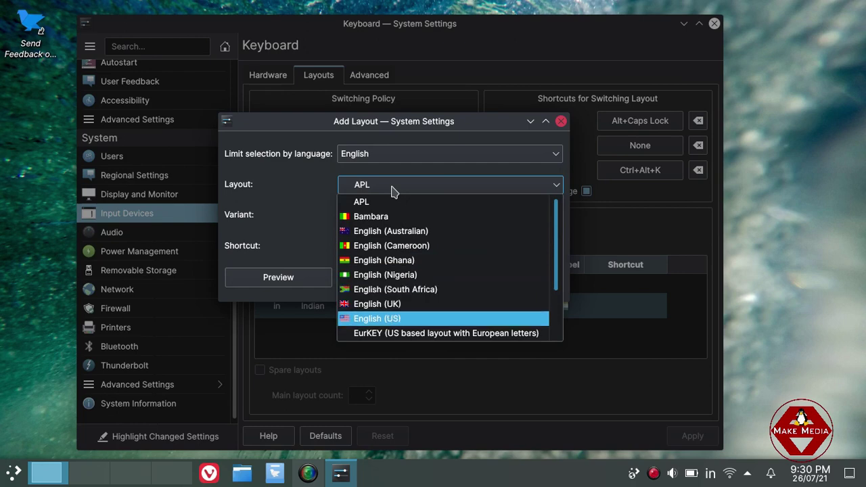
key(Return)
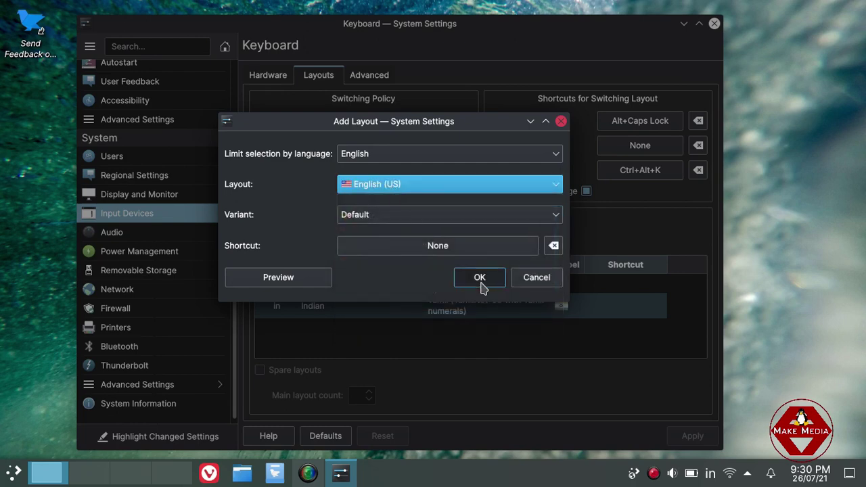
click(482, 277)
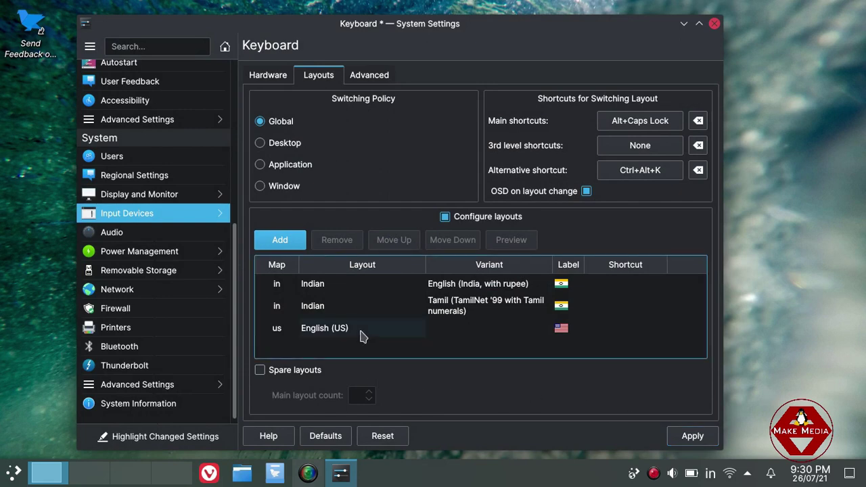
Remove English (India, with rupee), keep Tamil below English (US), and apply the layouts.
click(356, 288)
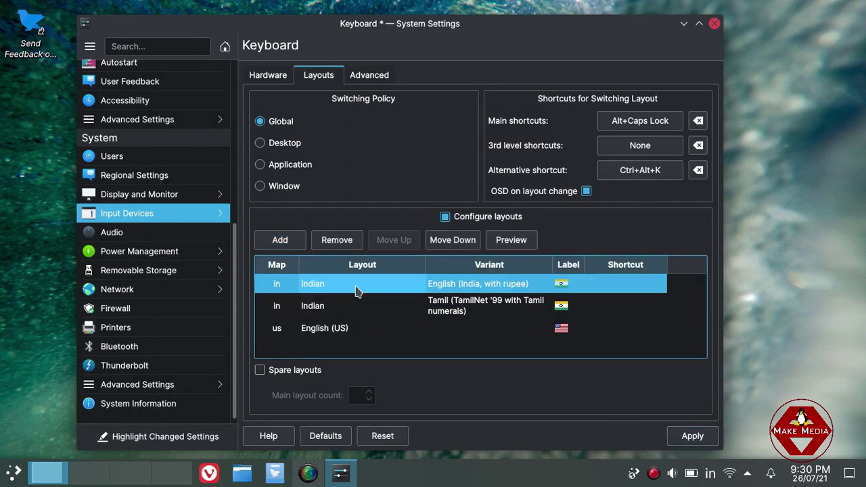
click(338, 240)
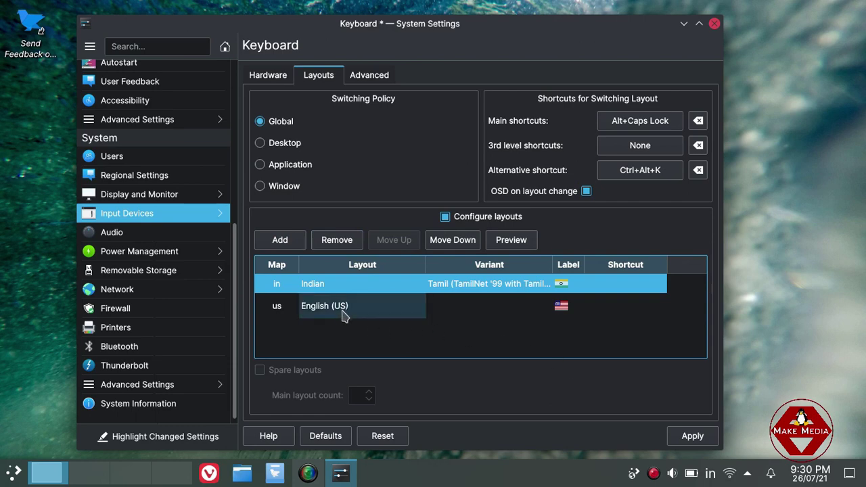
click(464, 245)
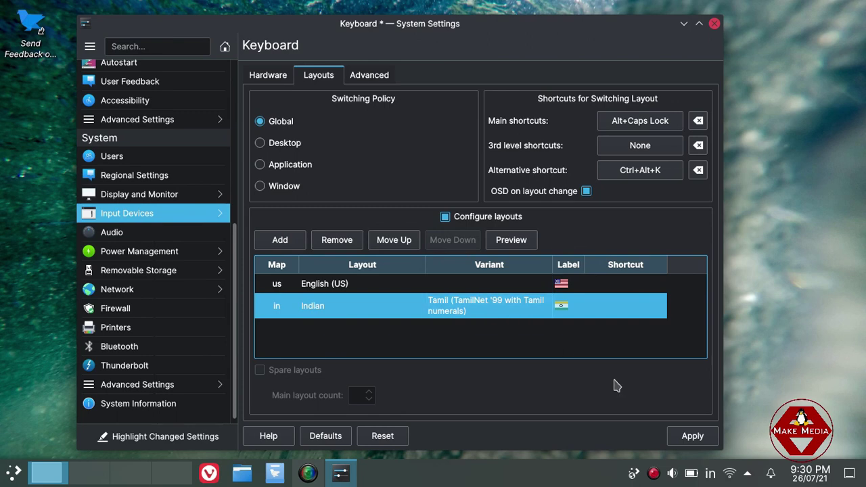
click(711, 439)
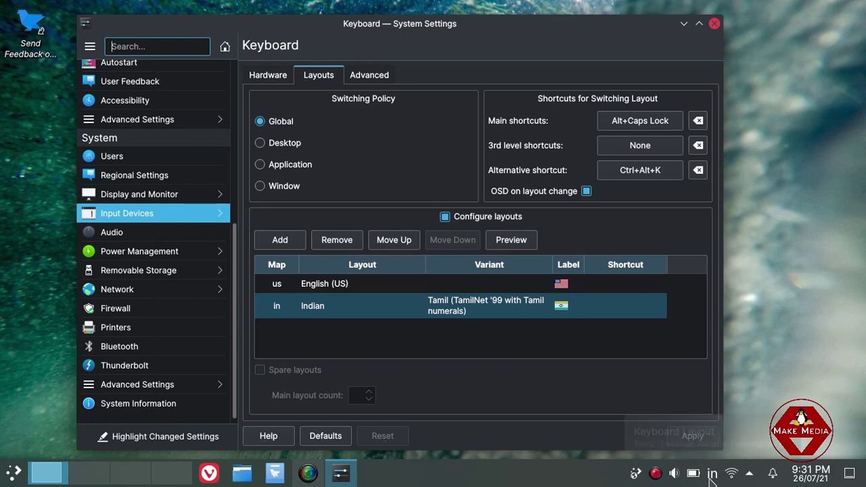
Switch the tray layout to English (US) and confirm Tamil is still listed in the layout menu.
click(711, 474)
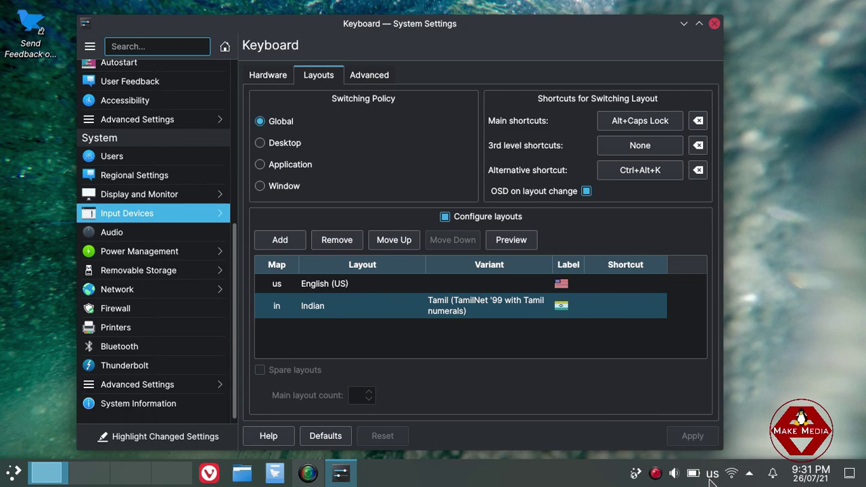
right_click(711, 478)
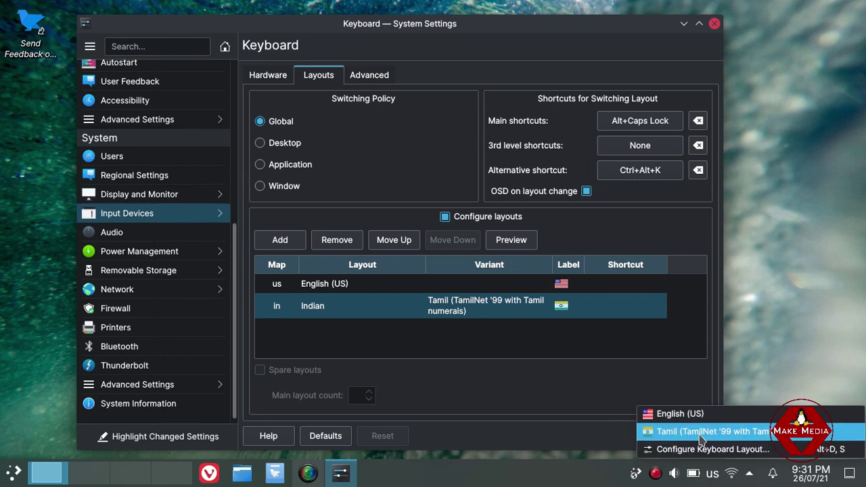
click(583, 434)
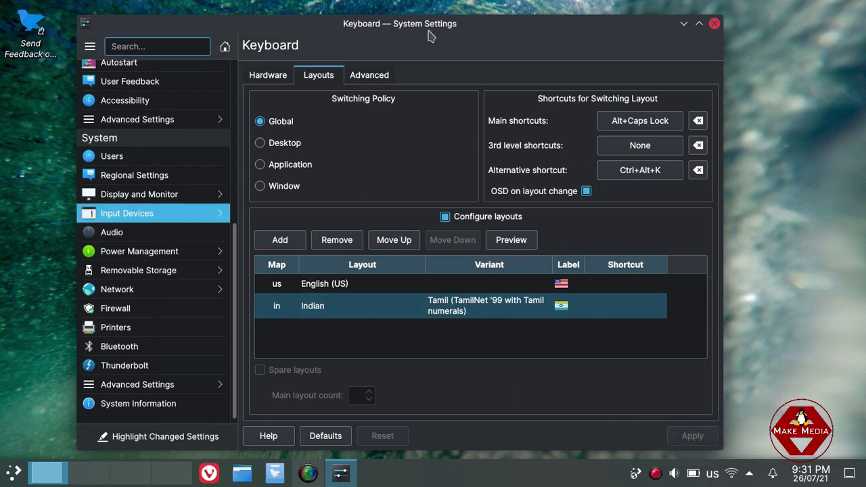
drag(427, 32, 451, 17)
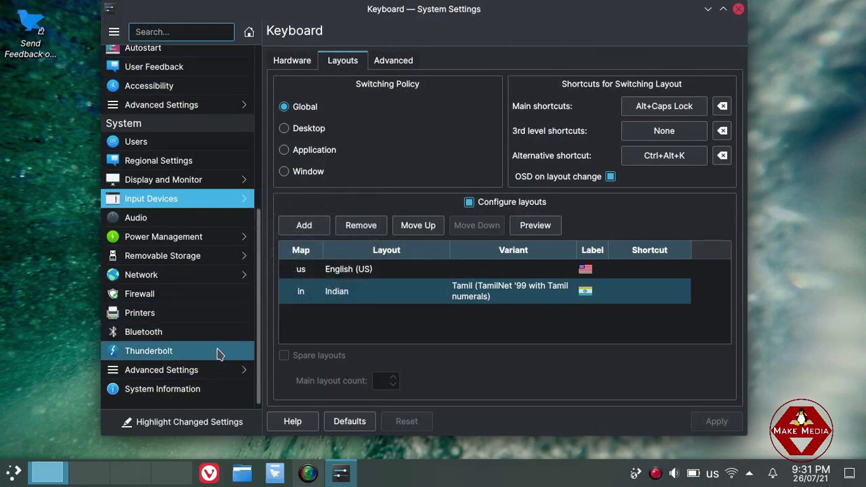
Go to Font Management and preview the DejaVu Math TeX Gyre font.
click(194, 395)
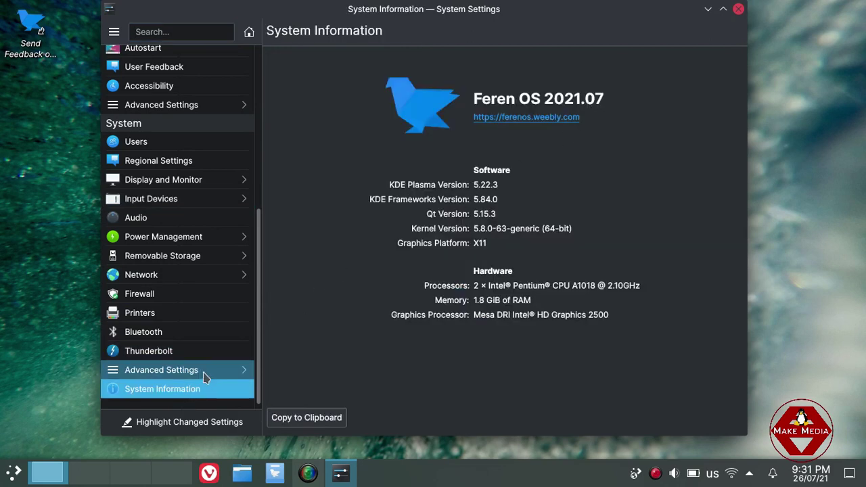
click(202, 372)
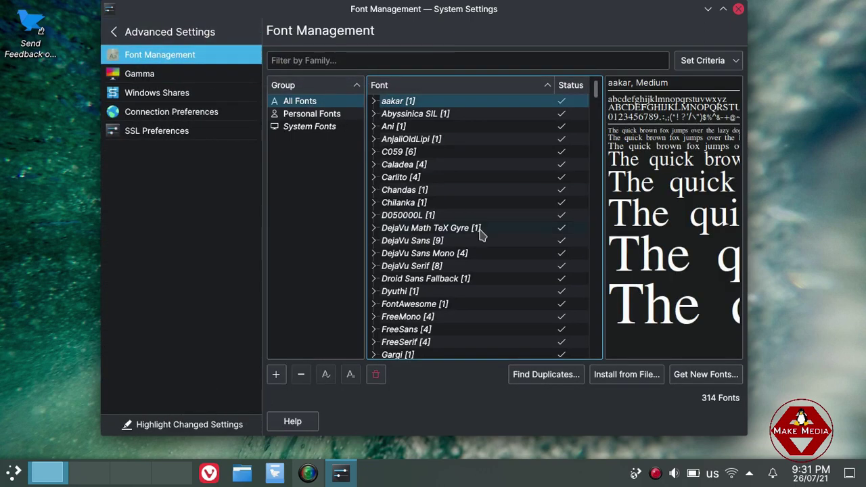
click(438, 230)
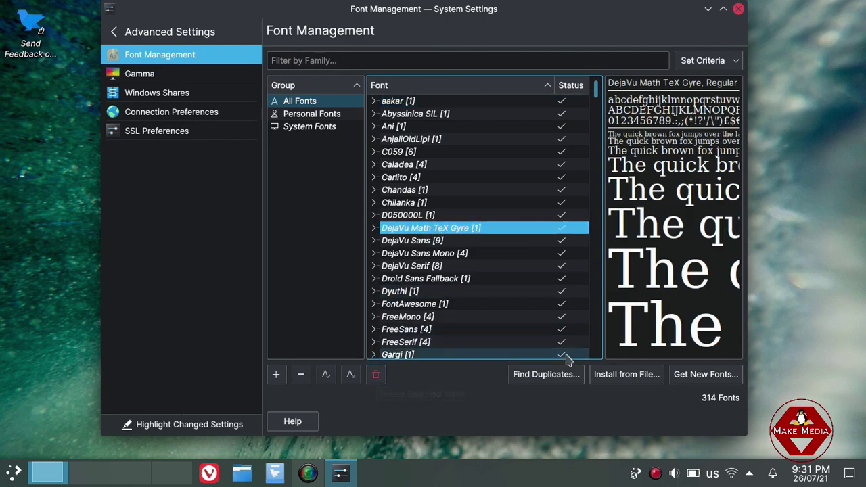
Cancel installing a font from file and close System Settings.
click(612, 376)
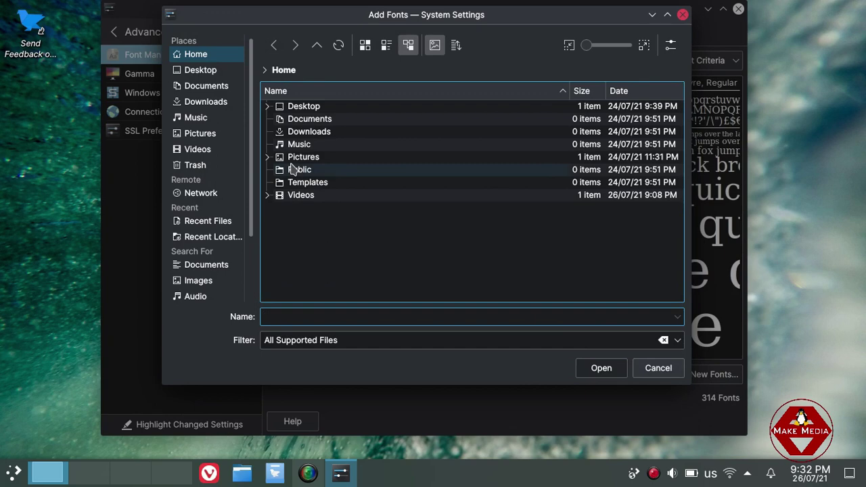
click(657, 368)
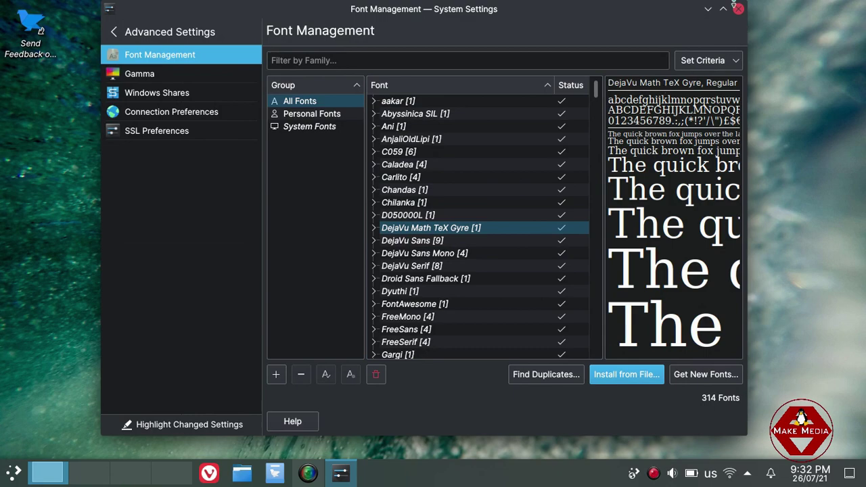
click(737, 7)
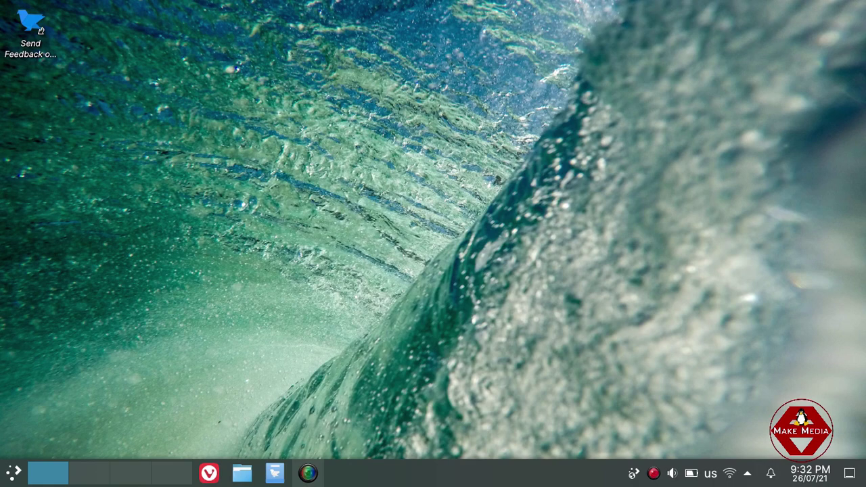
Open the file manager at Home and switch the keyboard layout to Tamil.
click(241, 472)
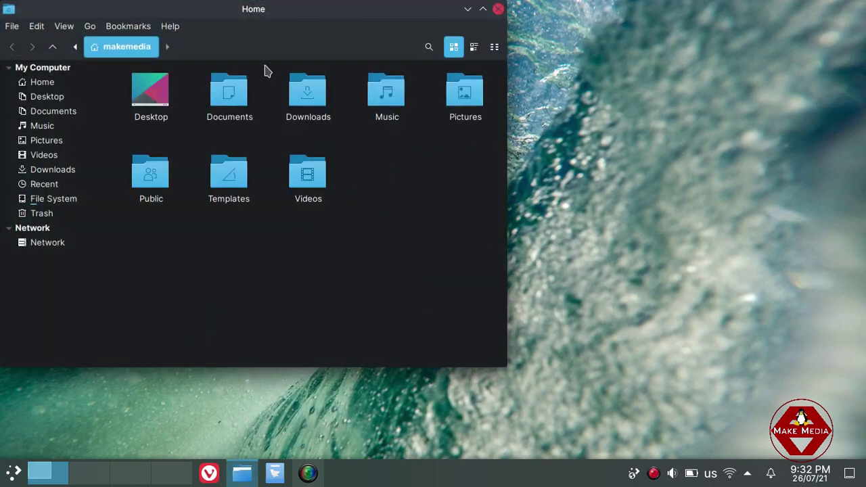
drag(266, 9, 329, 47)
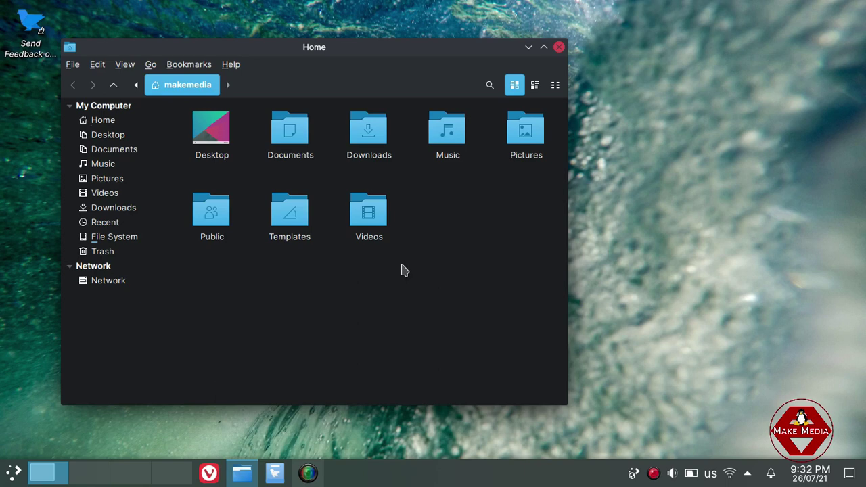
key(super+alt+k)
Create a new folder in Home named 'வெற்றி' using the Tamil layout.
right_click(309, 263)
click(337, 274)
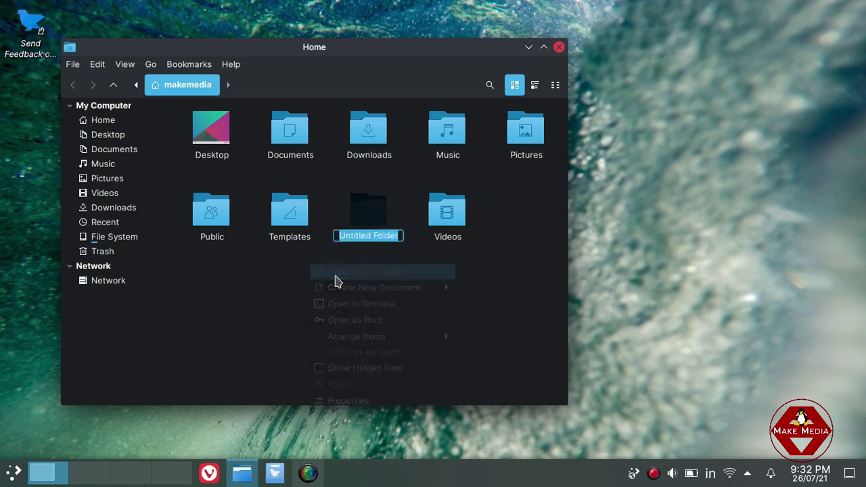
text(ாகஜதளகாரனைஎகெகனாளகயளெப்ைளன)
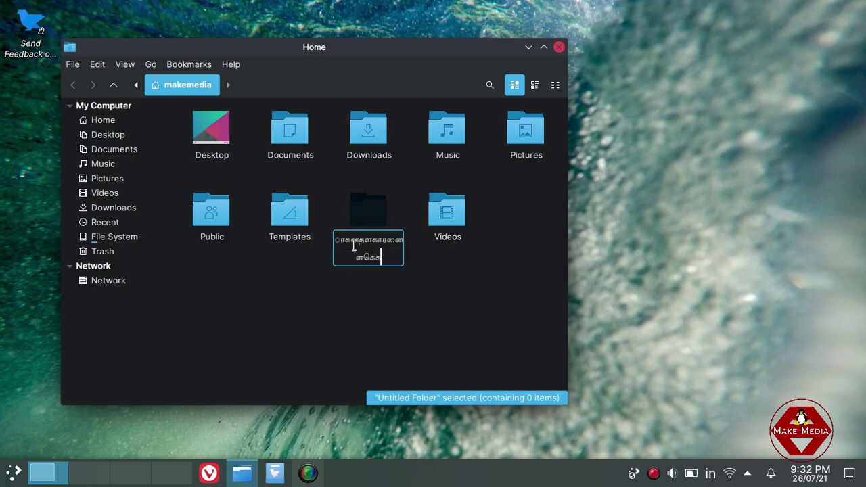
key(BackSpace)
key(BackSpace)
key(BackSpace)
key(BackSpace)
key(BackSpace)
key(BackSpace)
key(BackSpace)
key(BackSpace)
key(BackSpace)
key(BackSpace)
key(BackSpace)
key(BackSpace)
key(BackSpace)
key(BackSpace)
key(BackSpace)
key(BackSpace)
key(BackSpace)
key(BackSpace)
key(BackSpace)
key(BackSpace)
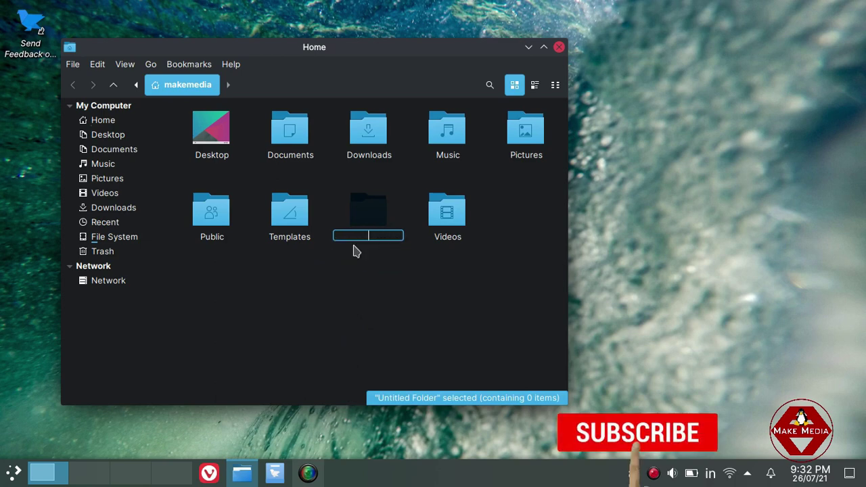
text(ஆ)
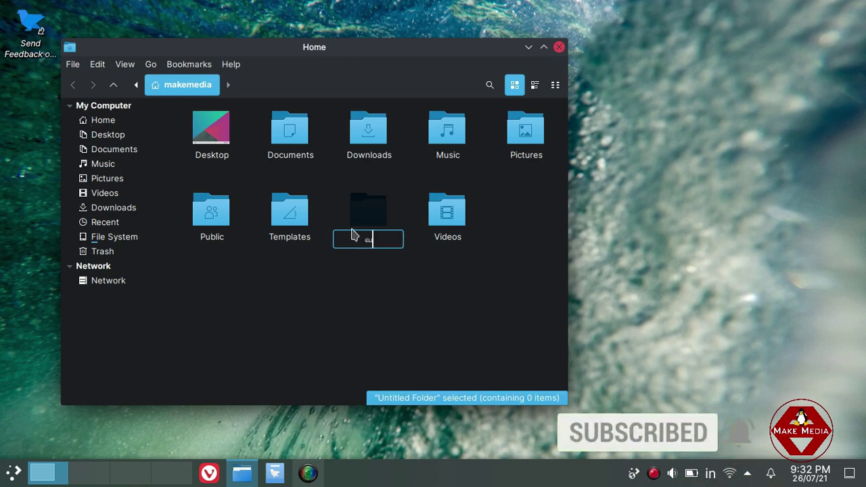
text(ெ)
text(ரு)
text(றி)
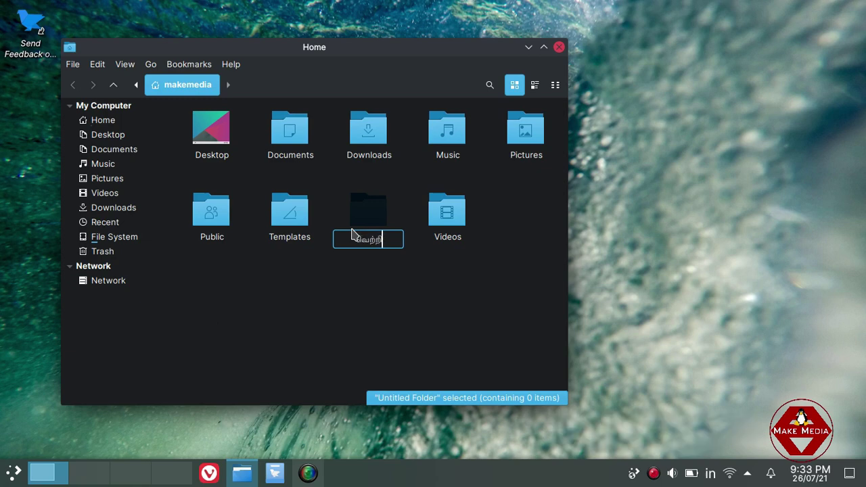
click(406, 299)
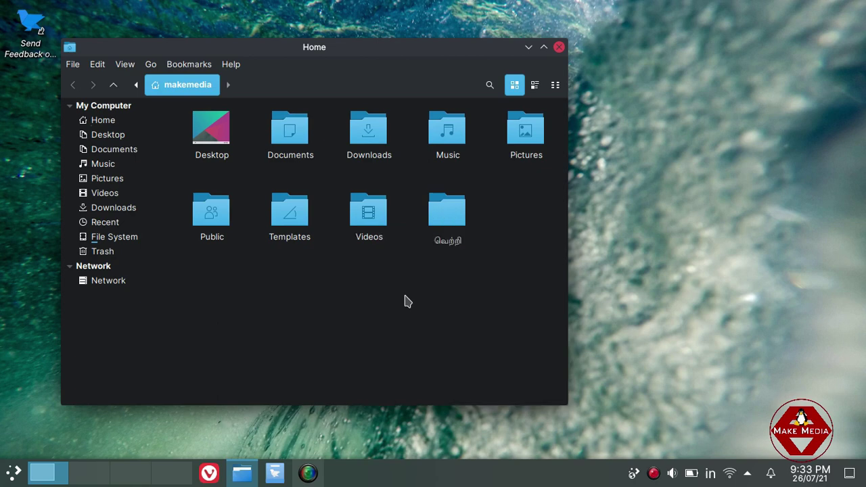
Switch the keyboard layout back to English (US) and check the tray layout list.
click(437, 220)
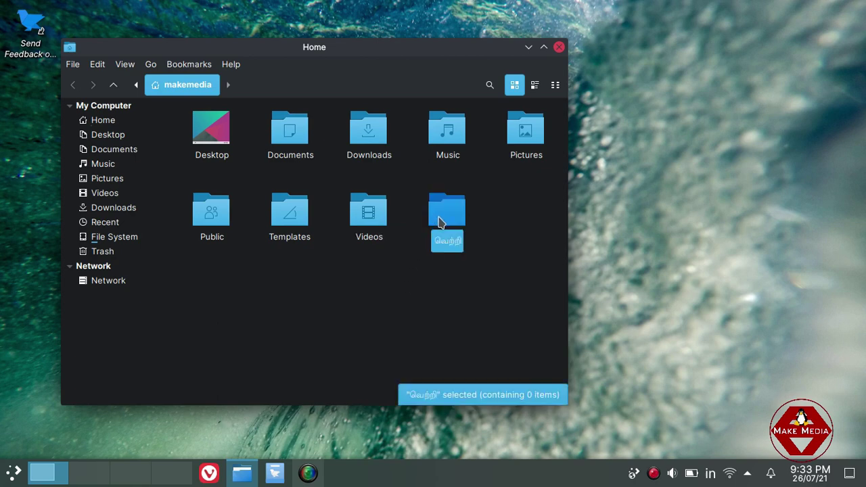
click(576, 352)
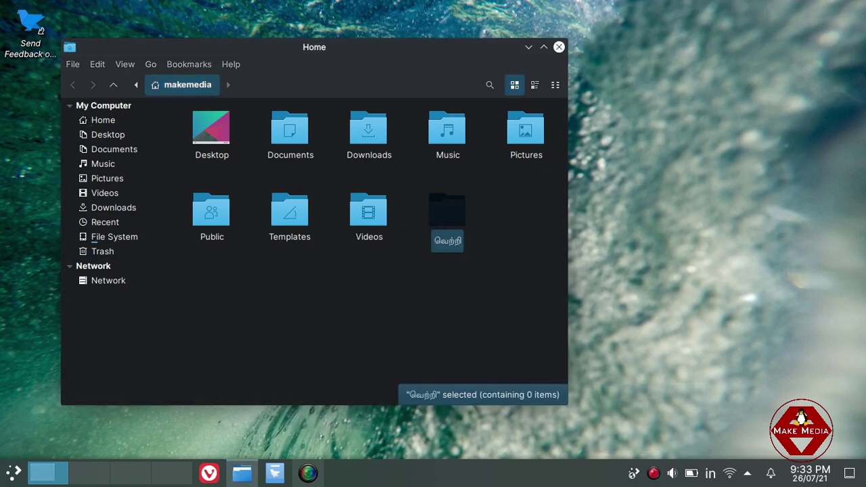
key(super+alt+k)
right_click(711, 473)
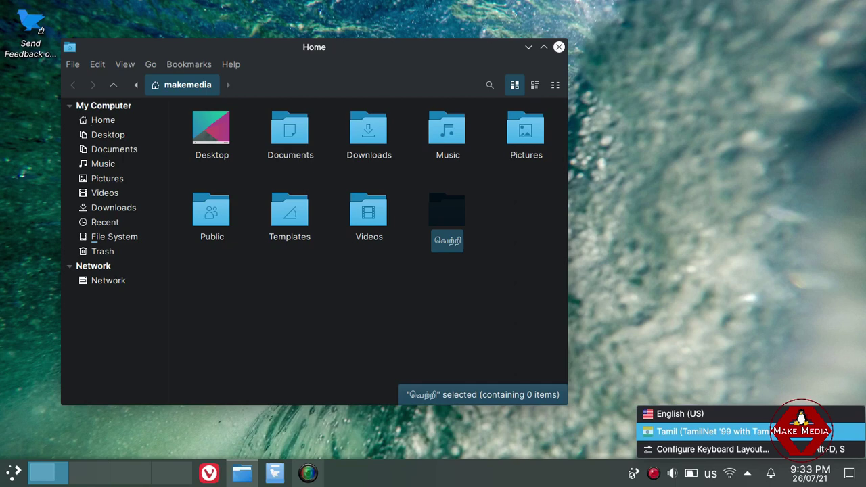
click(386, 280)
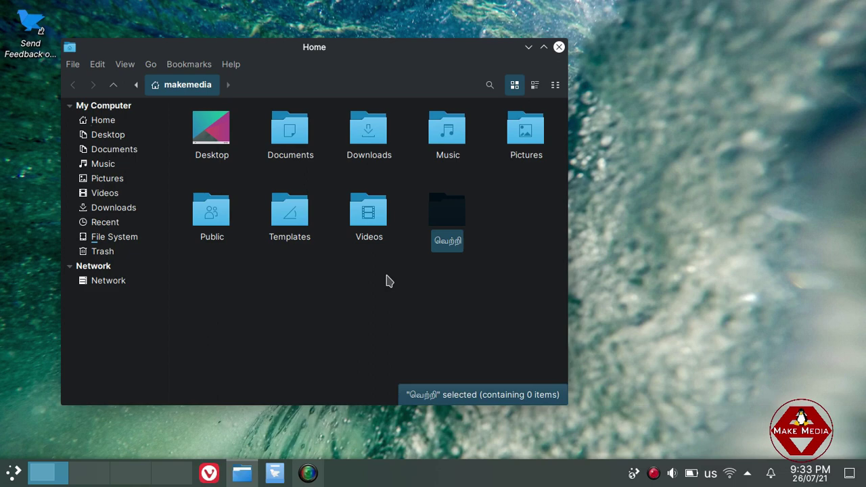
Maximize and restore the file manager window, then close it.
click(331, 320)
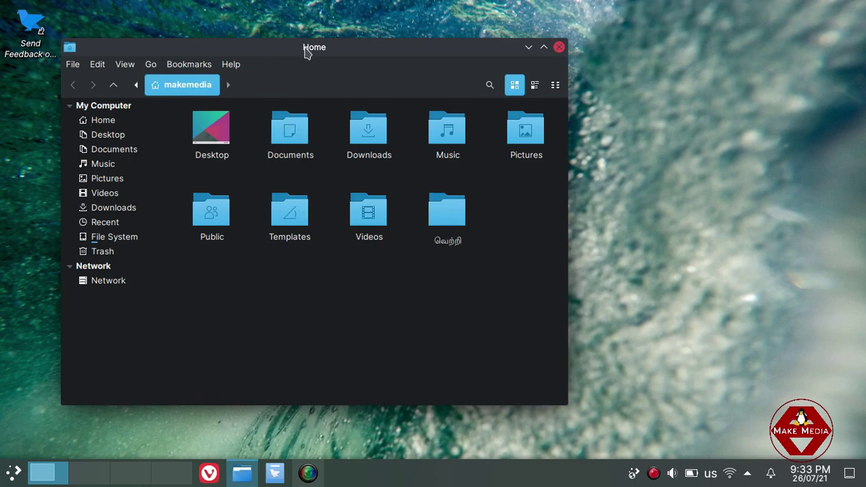
drag(304, 47, 276, 29)
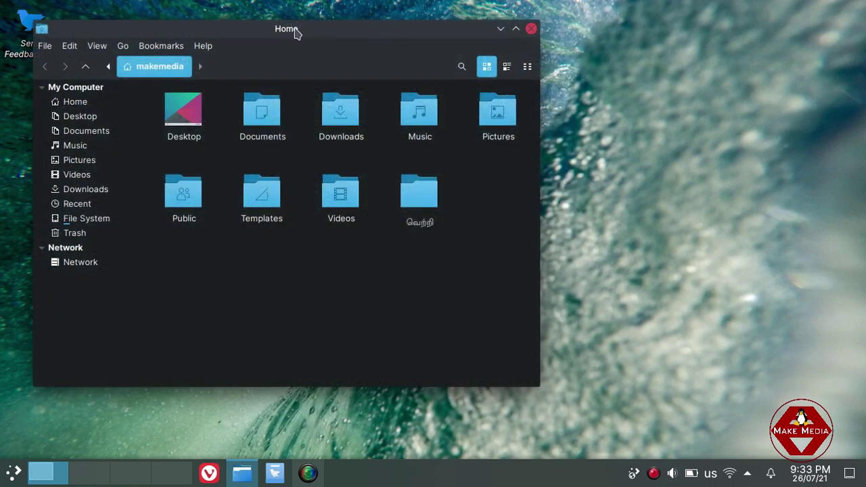
double_click(295, 30)
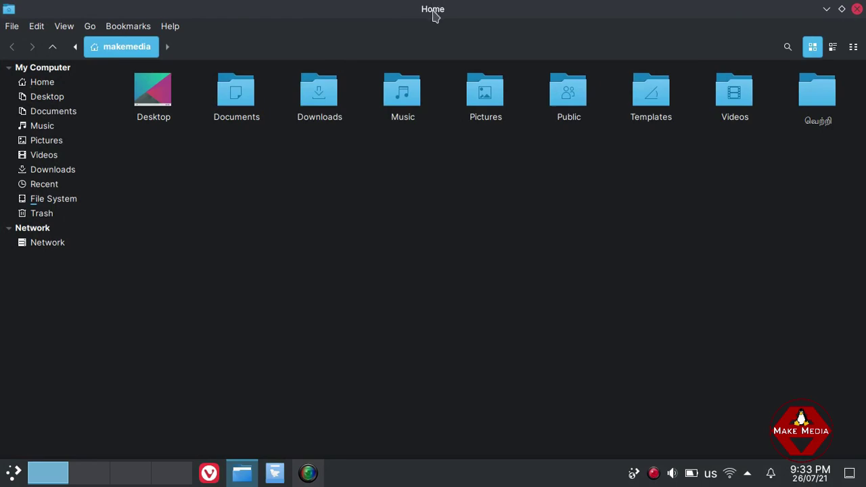
double_click(433, 13)
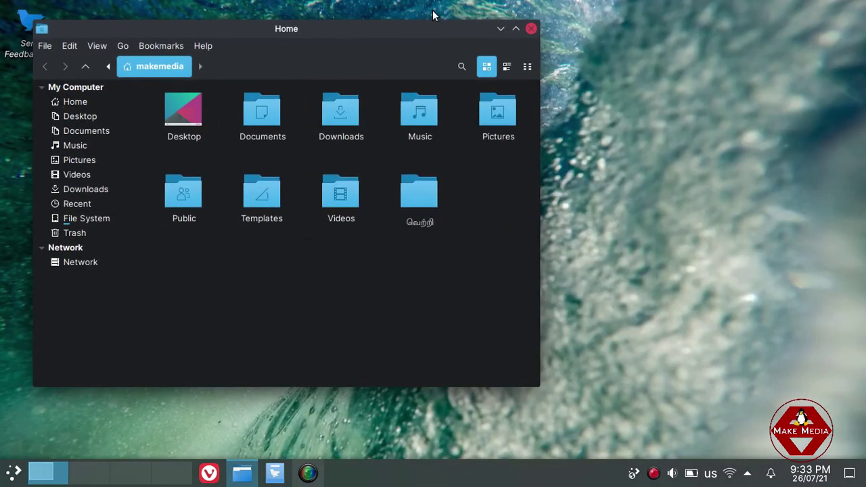
click(531, 29)
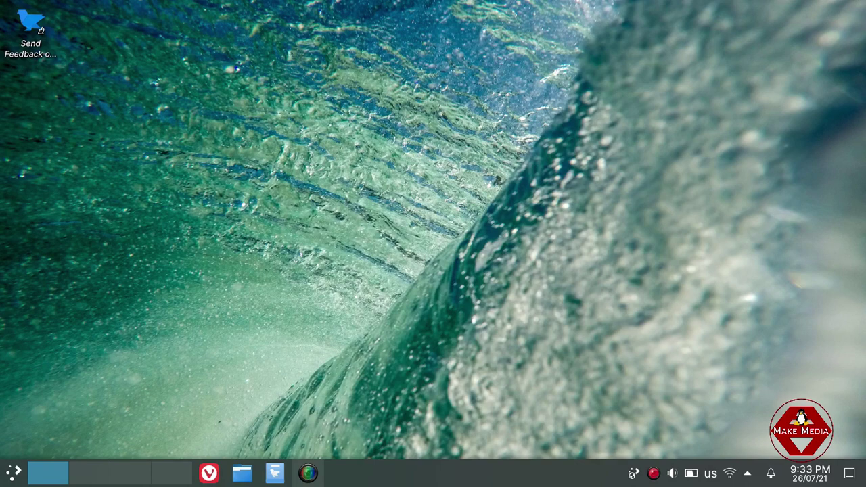
Open the application launcher and browse the Science & Math and Utilities categories.
key(super)
key(super)
key(super)
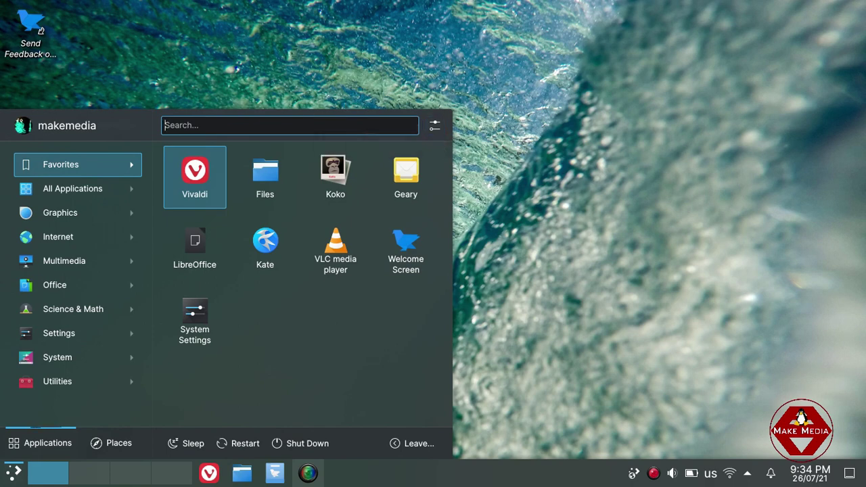
mouse_move(54, 284)
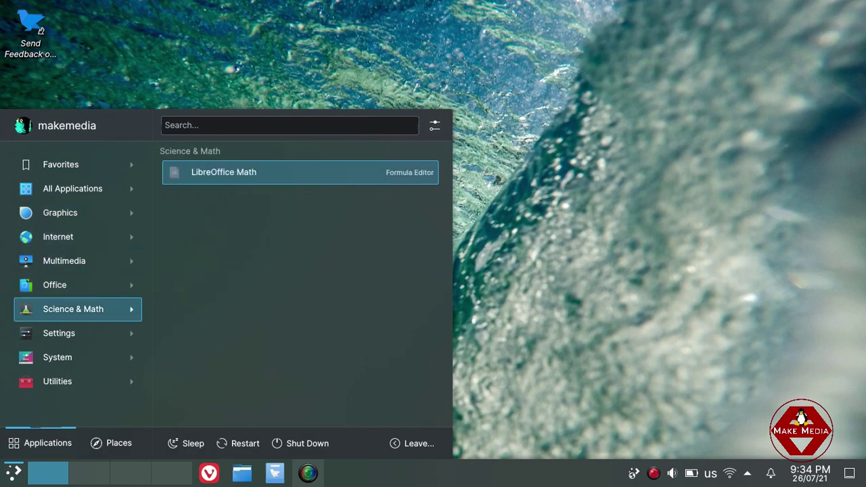
mouse_move(58, 357)
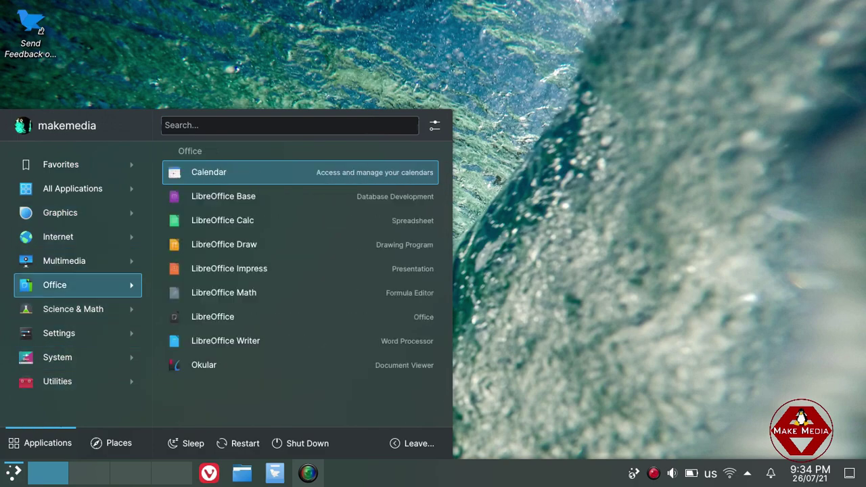
mouse_move(58, 236)
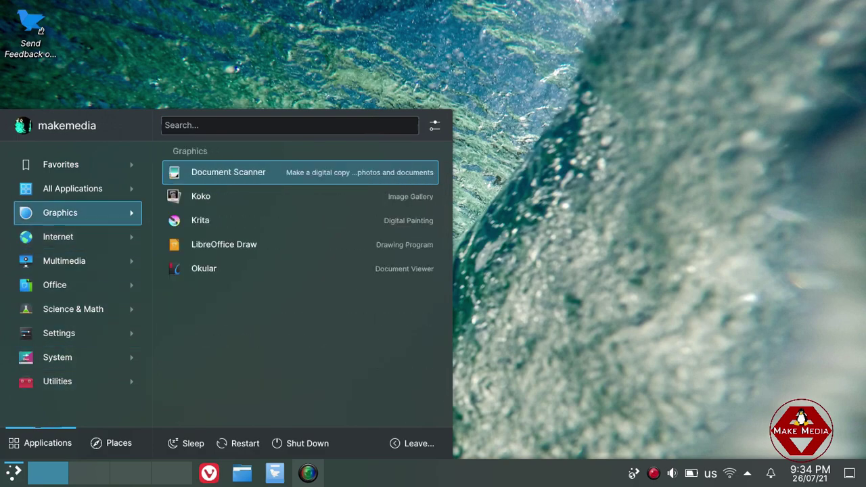
mouse_move(61, 212)
key(Down)
key(Down)
key(Down)
key(Down)
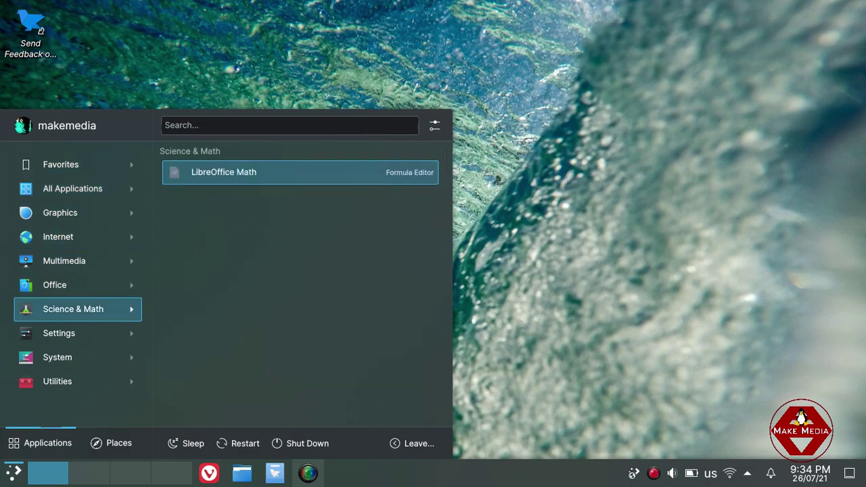
key(Down)
key(Down)
key(Down)
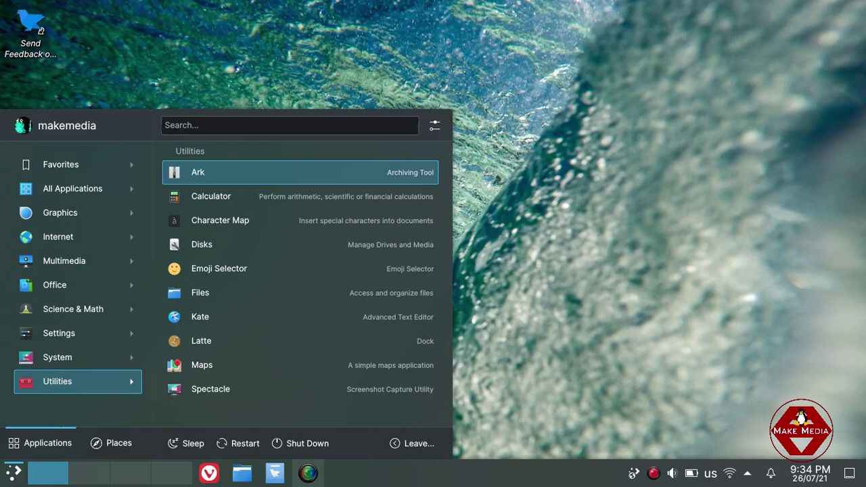
Settle on the System category and move through its apps toward Store.
key(Up)
key(Up)
key(Up)
key(Up)
key(Up)
key(Up)
key(Up)
key(Down)
key(Down)
key(Down)
key(Down)
key(Down)
key(Down)
key(Down)
key(Up)
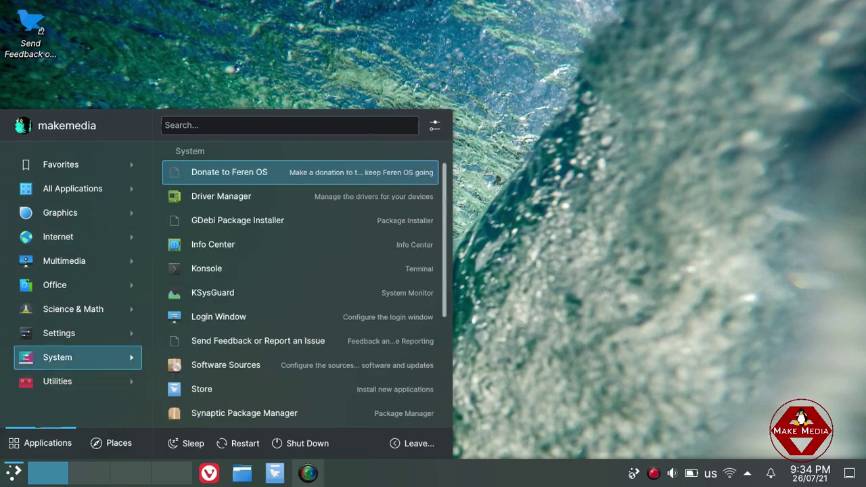
key(Up)
key(Down)
key(Down)
key(Down)
key(Down)
key(Down)
key(Down)
key(Down)
key(Down)
key(Up)
key(Up)
key(Up)
key(Down)
key(Down)
key(Down)
key(Down)
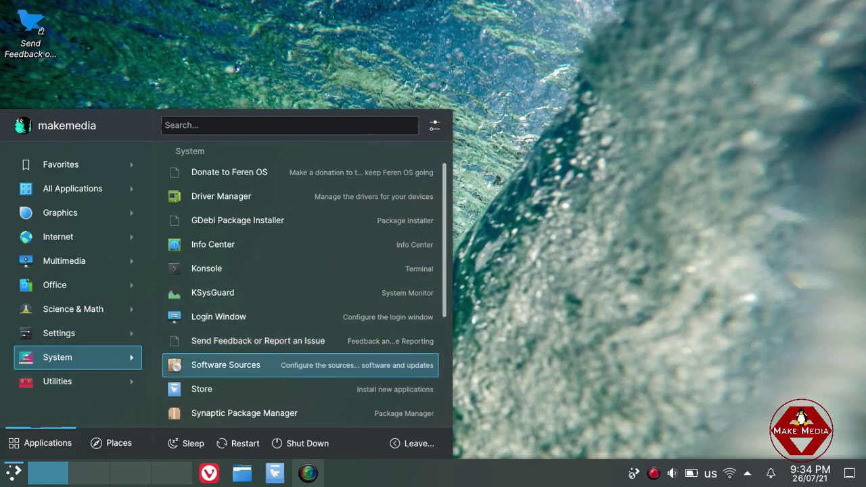
key(Down)
key(Up)
key(Up)
key(Up)
key(Up)
key(Up)
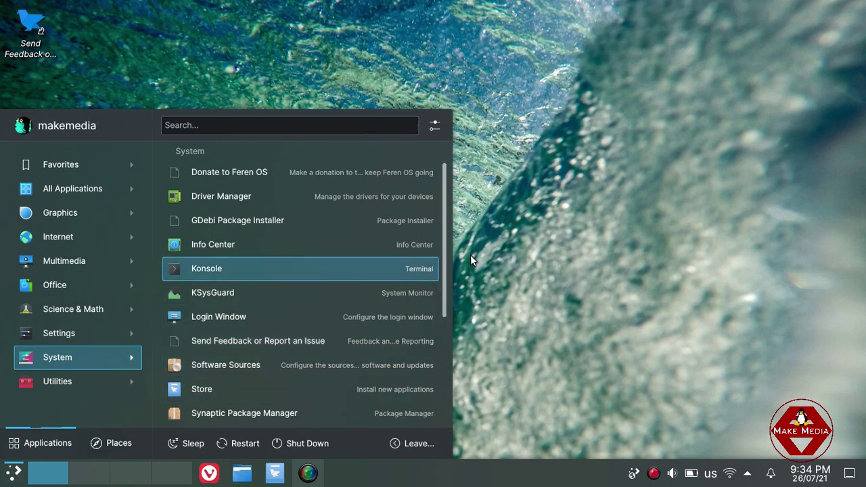
scroll(301, 290, down, 5)
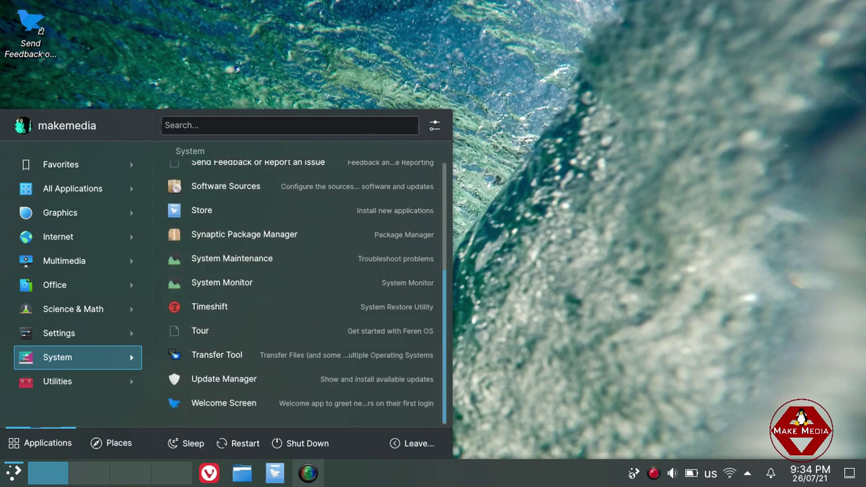
scroll(300, 291, up, 3)
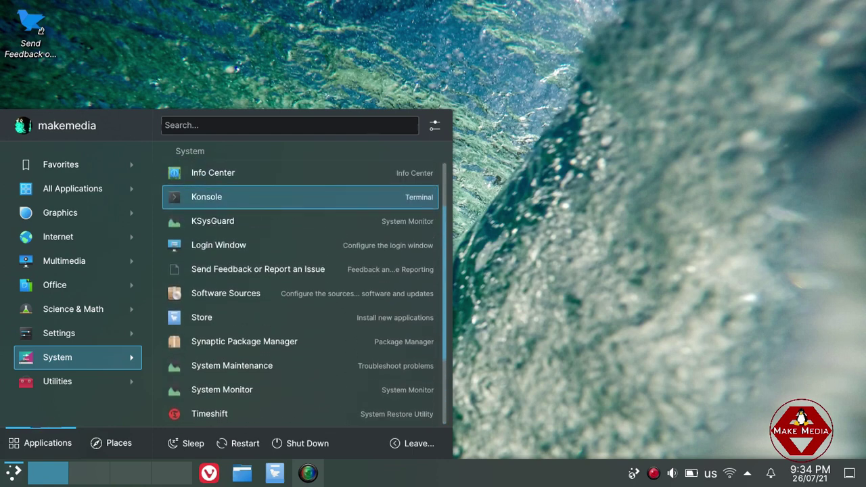
key(Down)
key(Down)
key(Down)
key(Down)
key(Down)
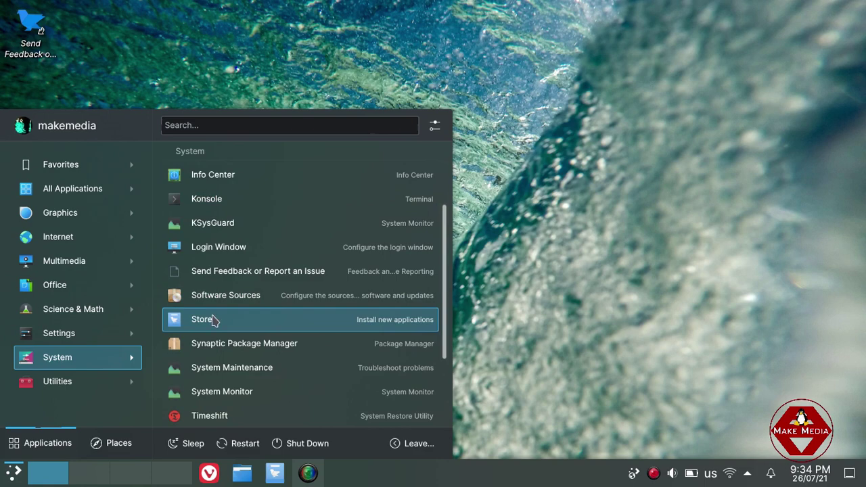
Launch Store from the System category and shift its window slightly left.
click(212, 314)
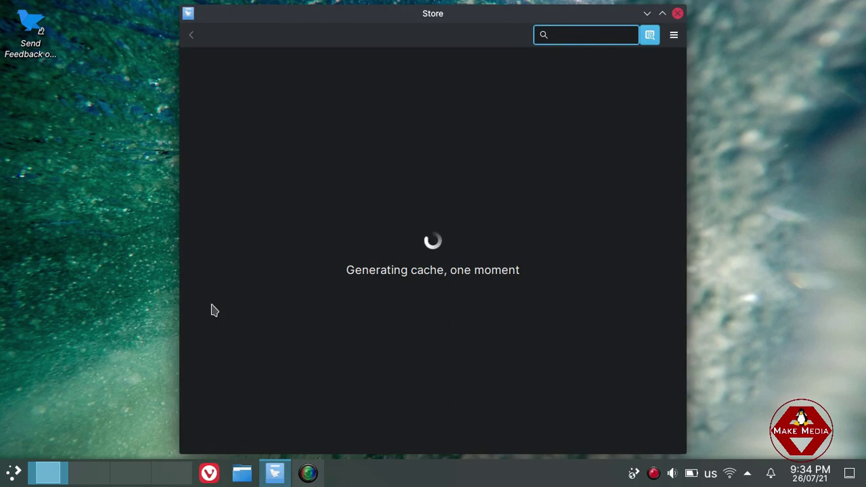
drag(440, 21, 421, 20)
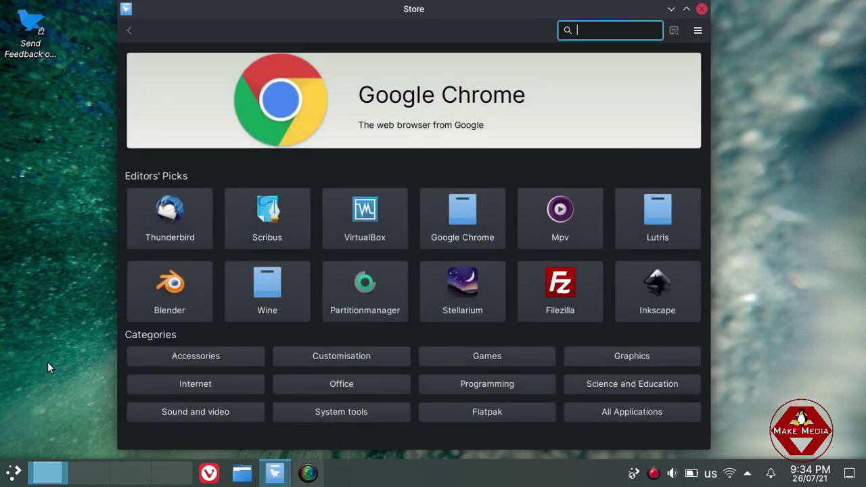
click(13, 472)
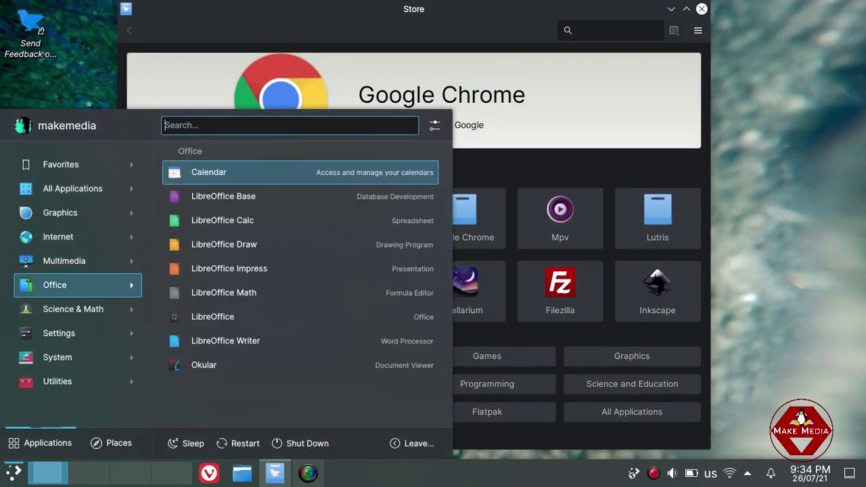
mouse_move(64, 261)
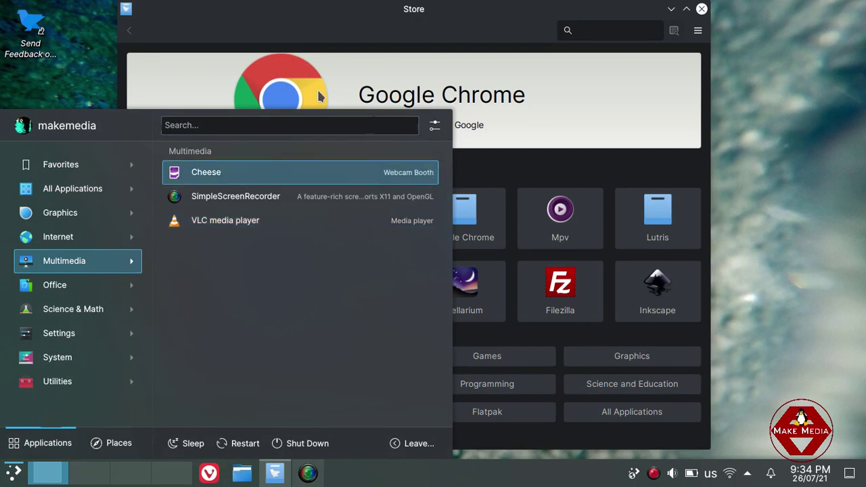
click(496, 44)
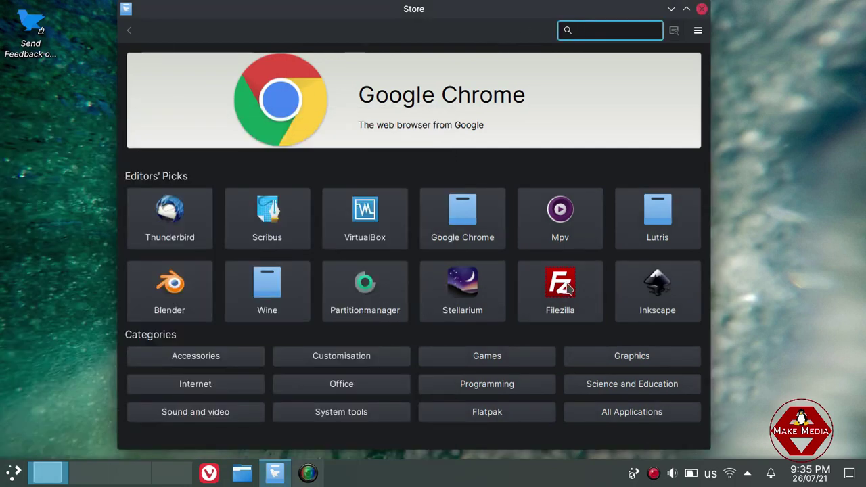
View the Inkscape and Google Chrome details pages, then close the Store.
click(643, 304)
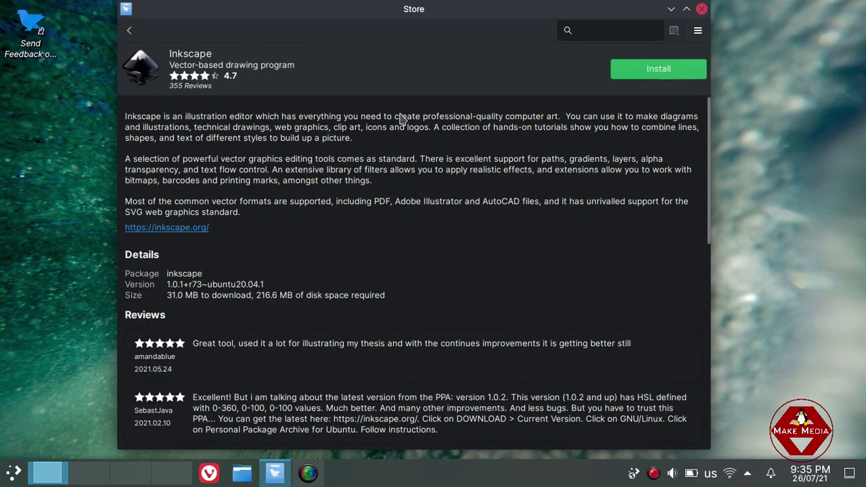
click(129, 30)
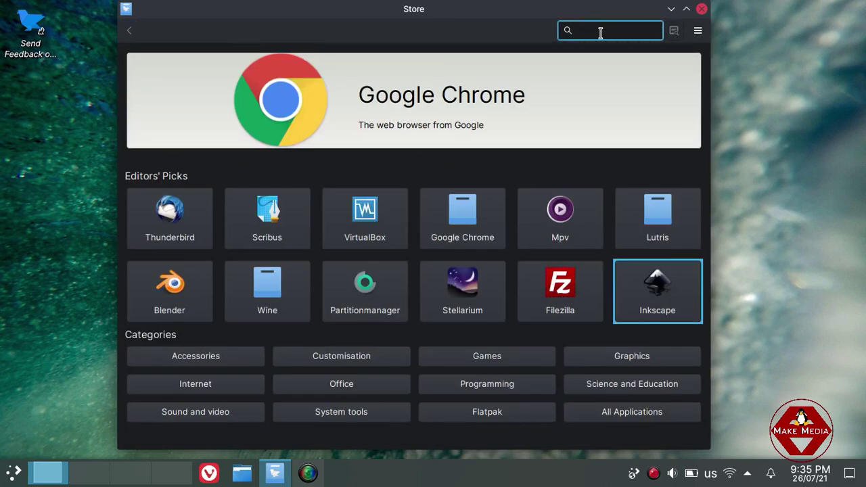
click(423, 125)
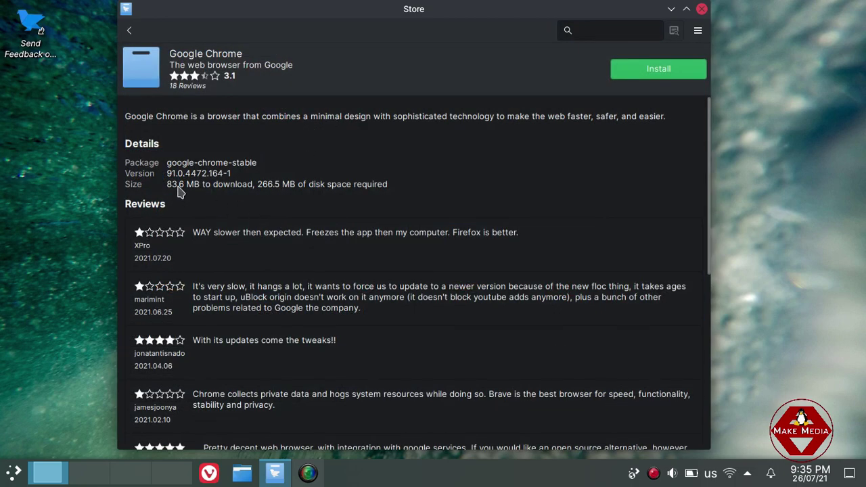
drag(420, 9, 411, 15)
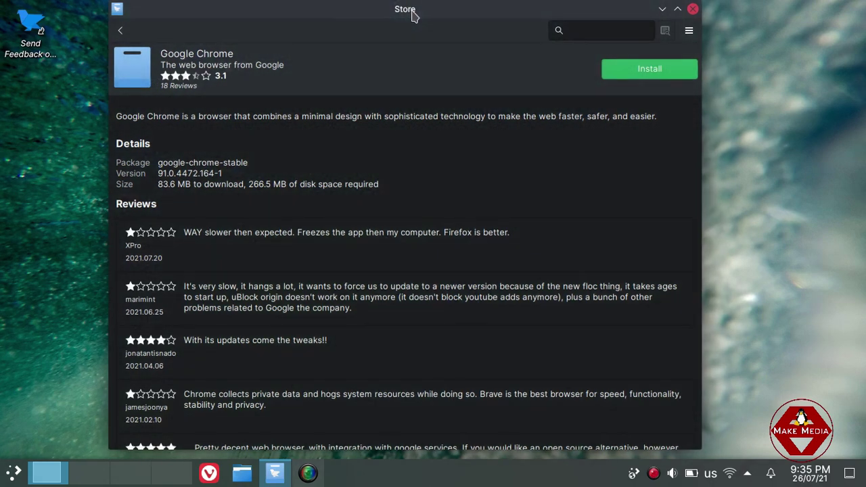
click(121, 31)
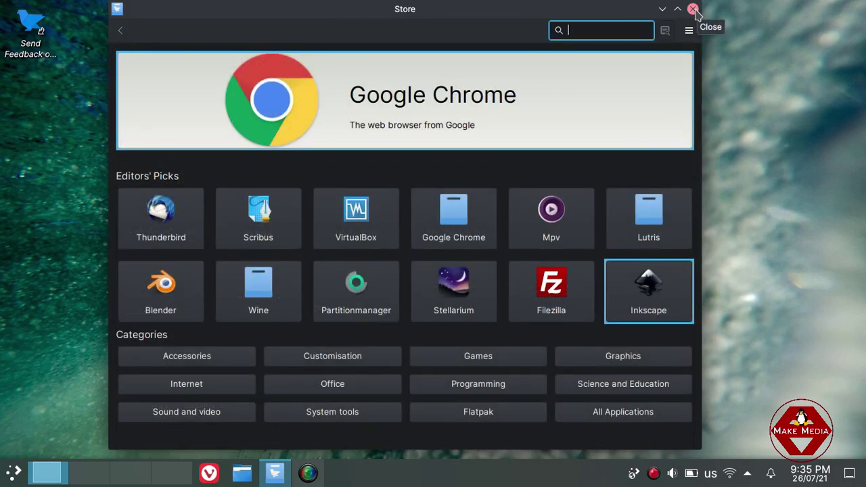
click(693, 9)
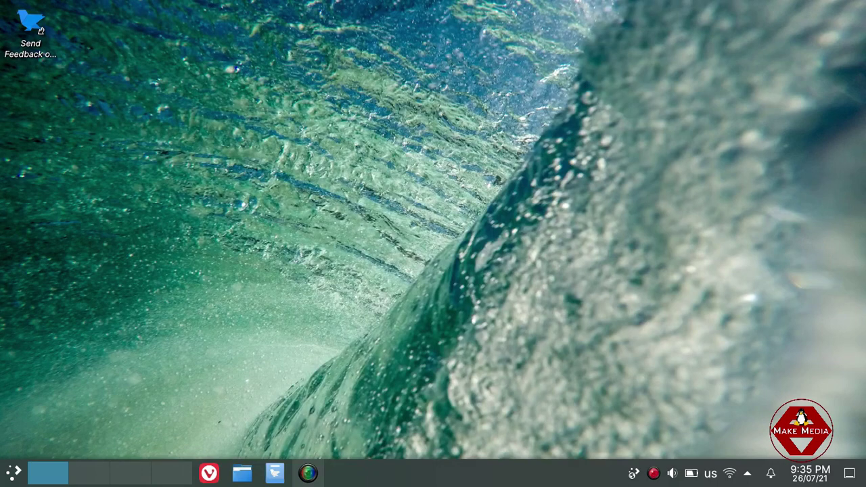
Launch KSysGuard from the launcher's System category and move its window right.
key(super)
click(58, 381)
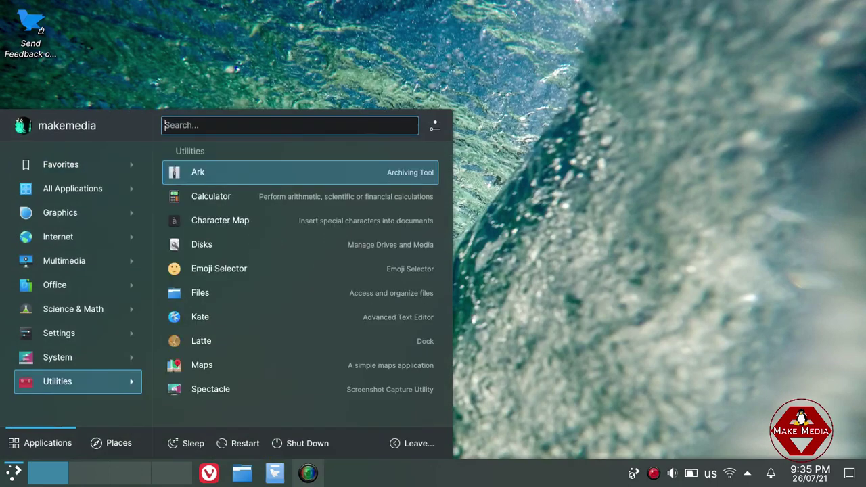
click(57, 357)
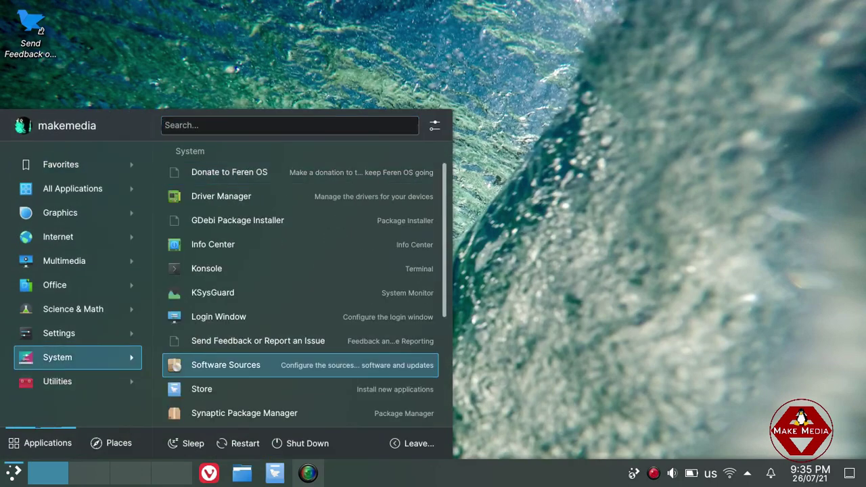
key(Down)
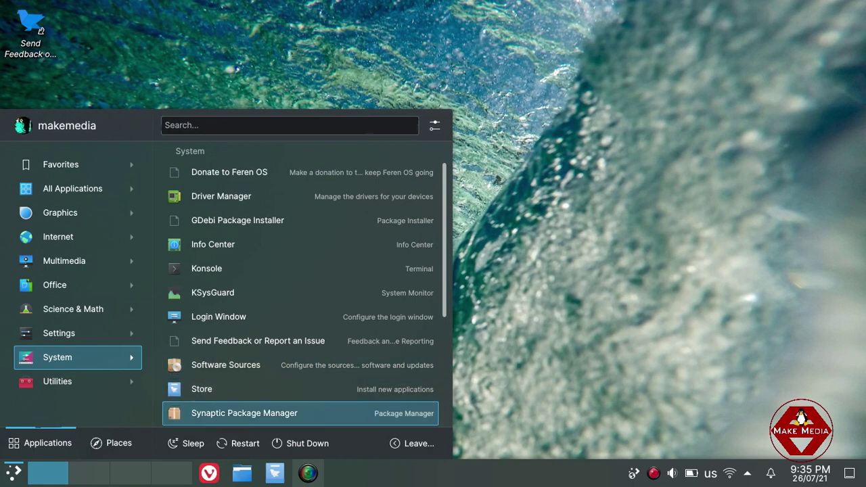
scroll(257, 351, down, 1)
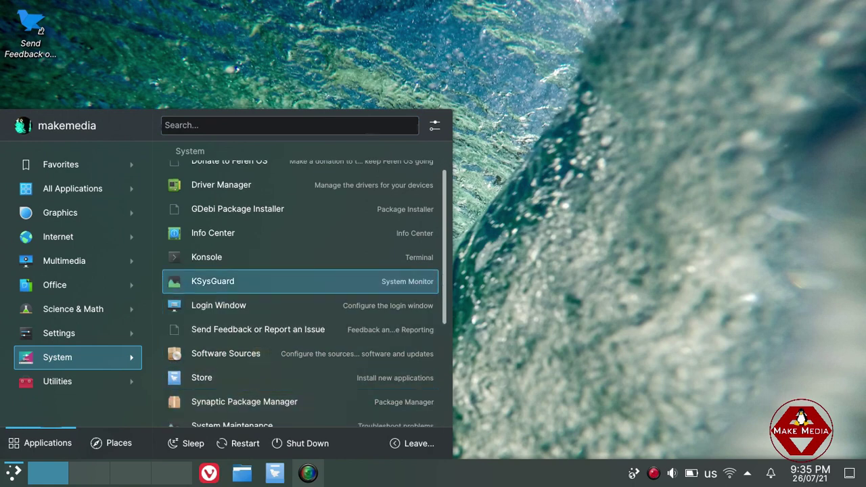
click(239, 286)
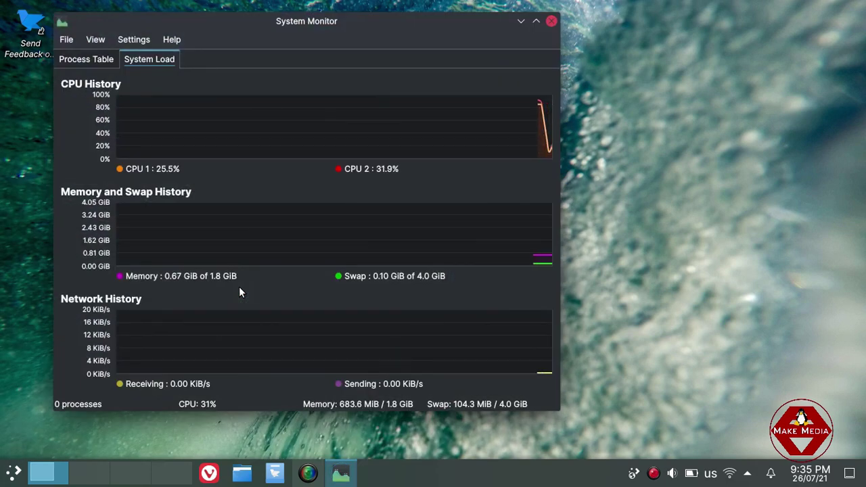
drag(290, 32, 311, 37)
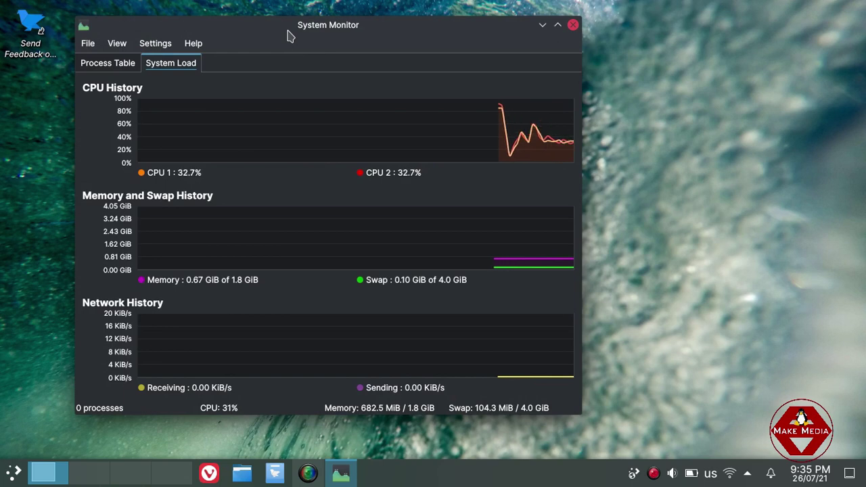
Check the Process Table, return to the System Load graphs, and reposition the window.
click(118, 70)
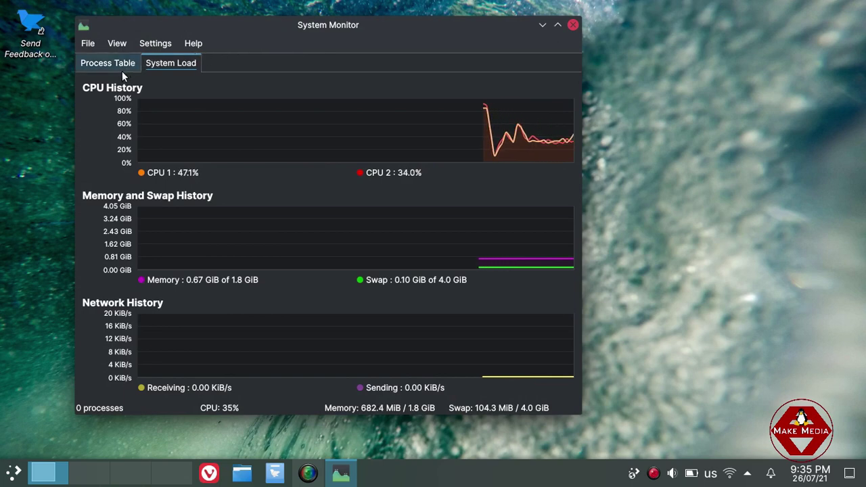
click(158, 62)
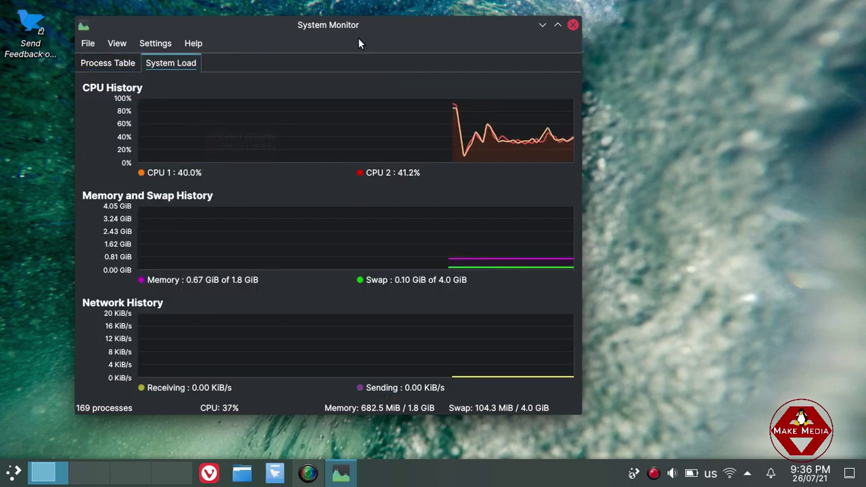
drag(358, 27, 460, 41)
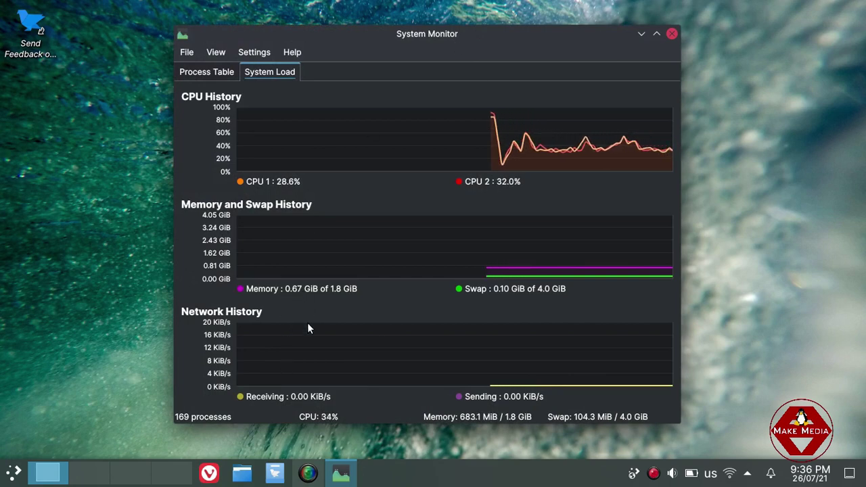
click(307, 473)
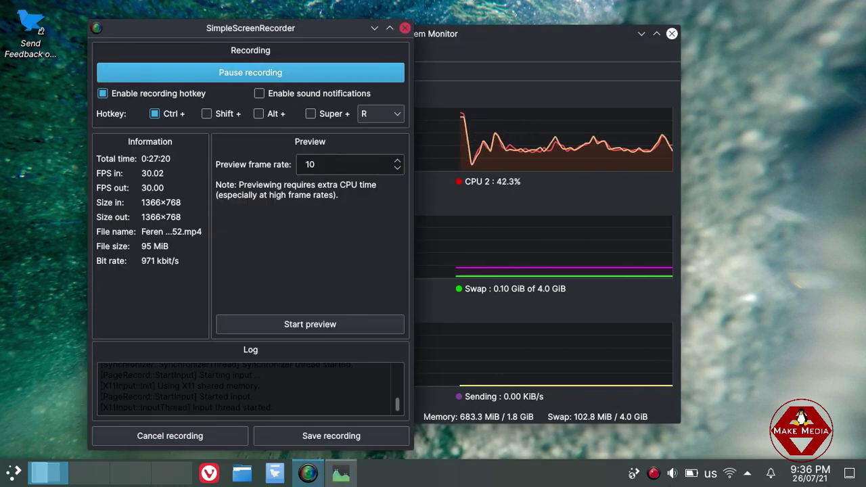
click(374, 29)
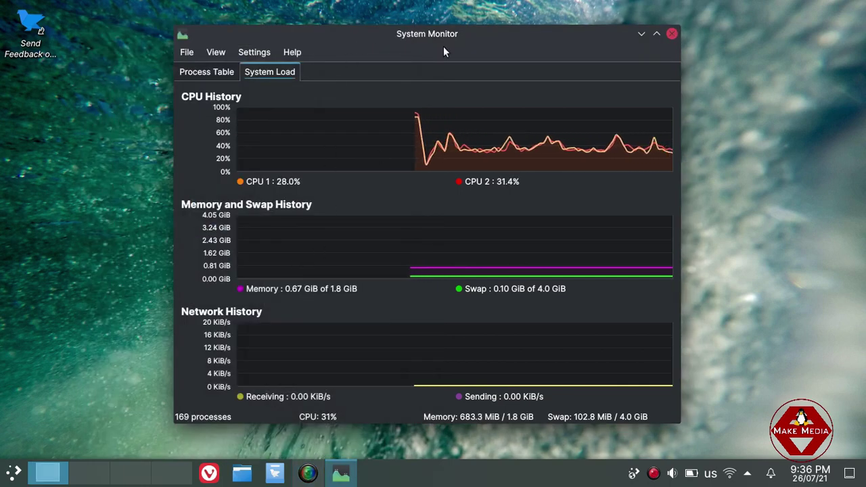
drag(491, 46, 526, 39)
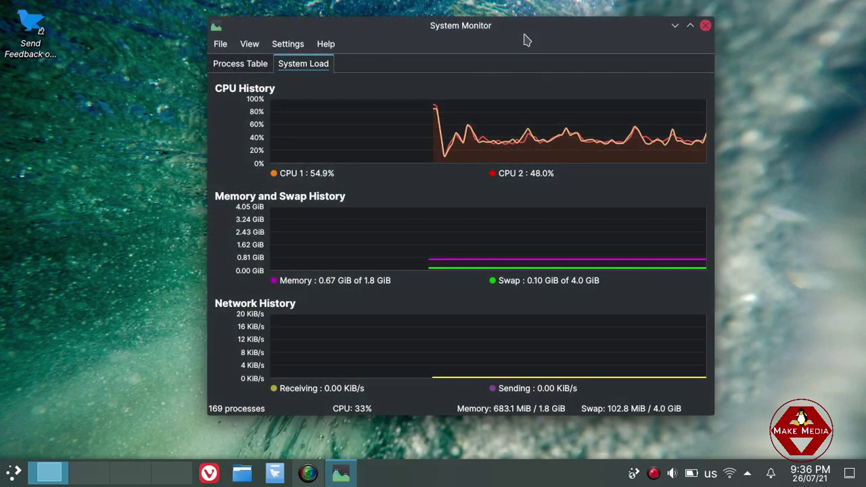
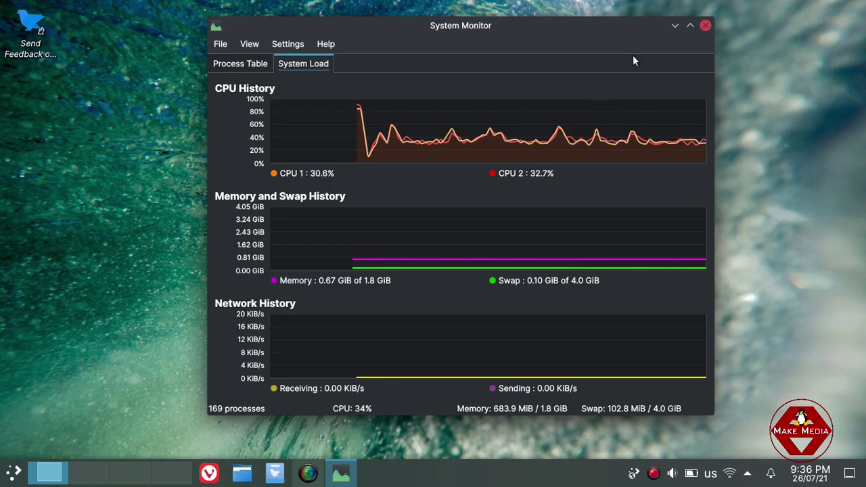
Close System Monitor, browse the launcher's app categories, then dismiss the launcher.
click(705, 26)
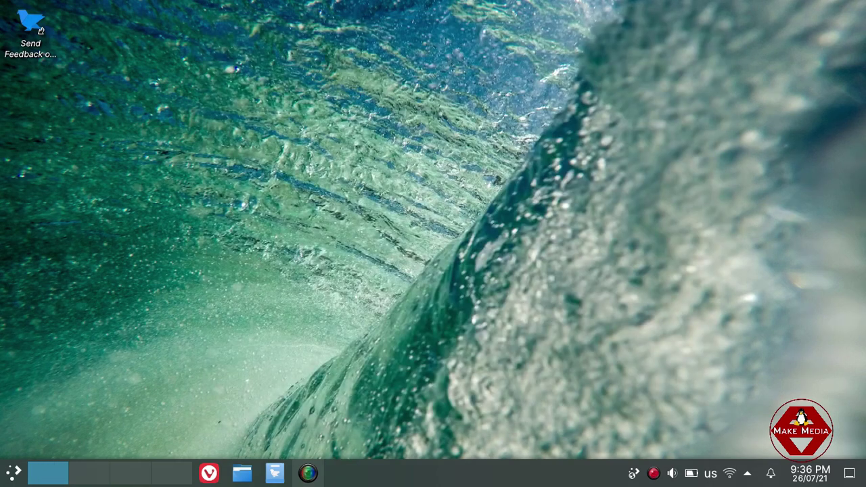
click(13, 472)
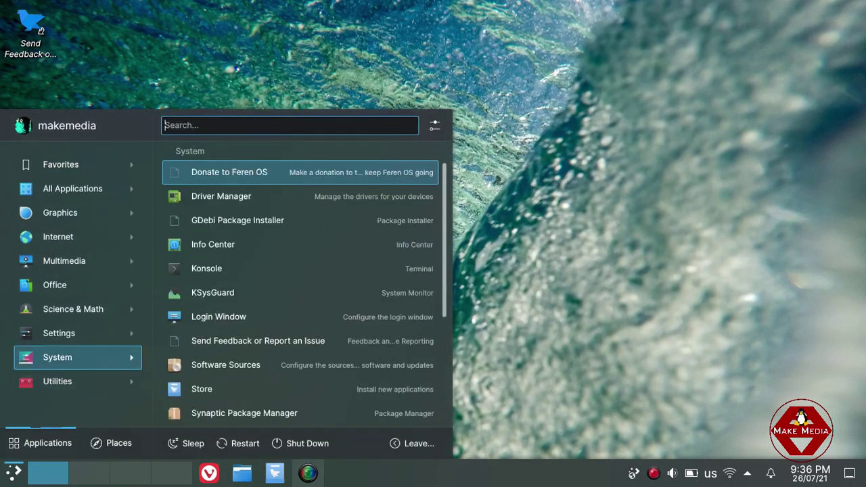
mouse_move(67, 333)
key(Up)
key(Up)
key(Up)
key(Up)
key(Up)
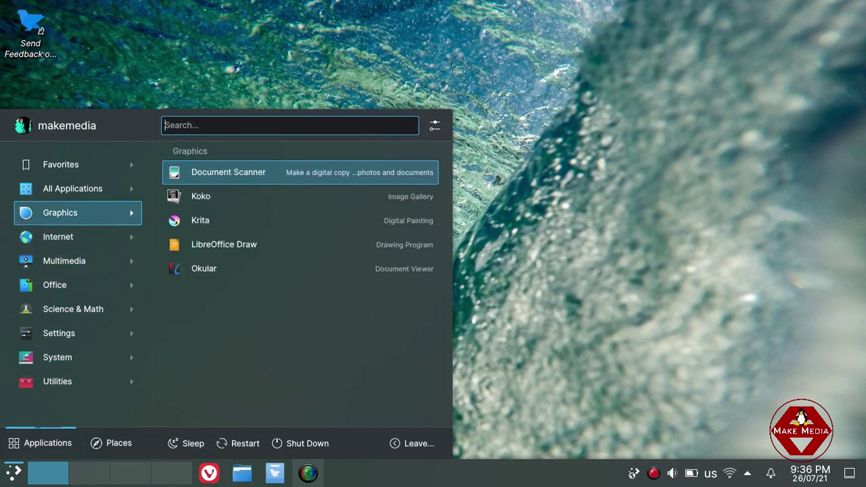
key(Up)
key(Up)
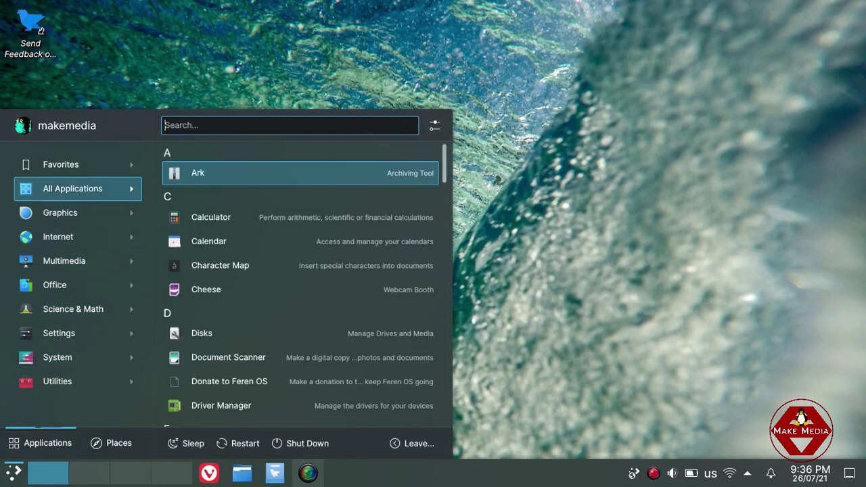
click(130, 43)
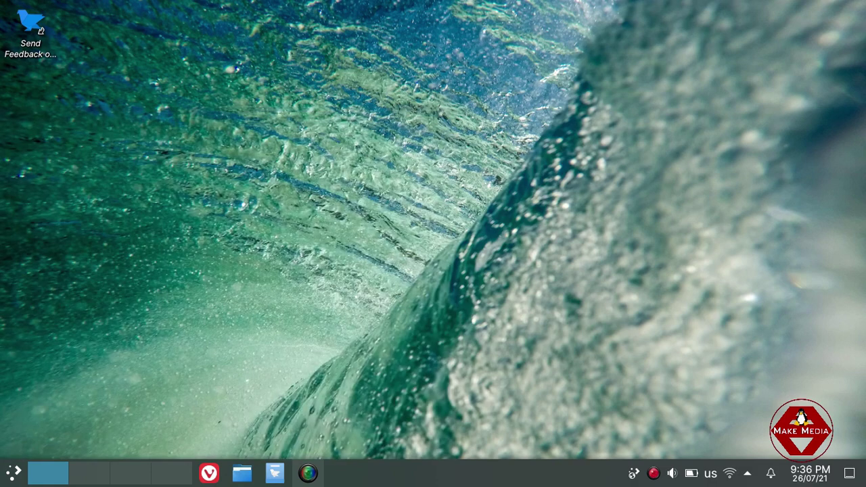
Open the desktop context menu and step through its entries.
right_click(130, 46)
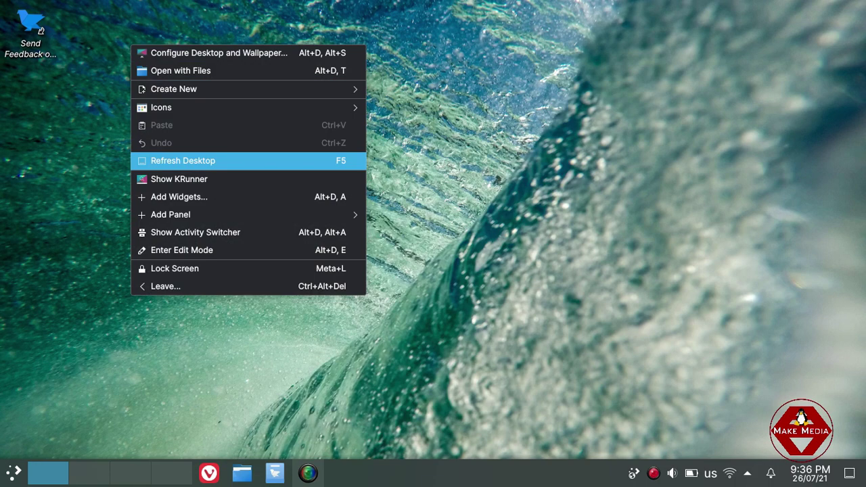
key(Return)
right_click(167, 110)
key(Down)
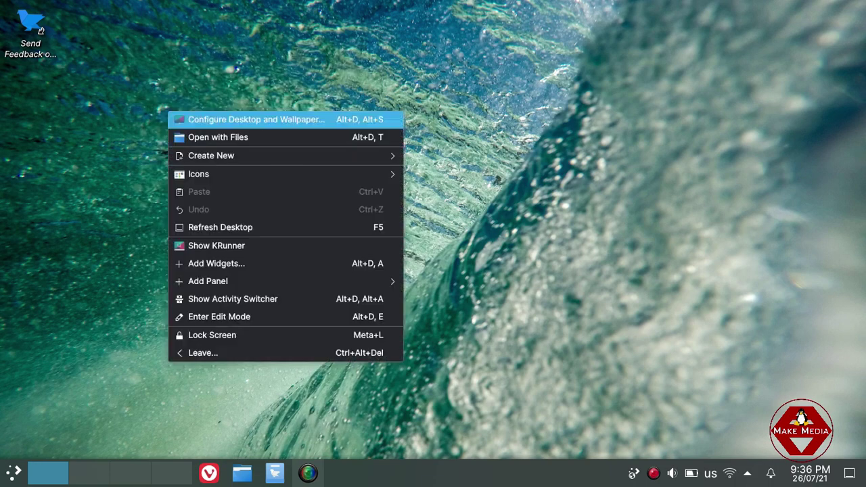
key(Down)
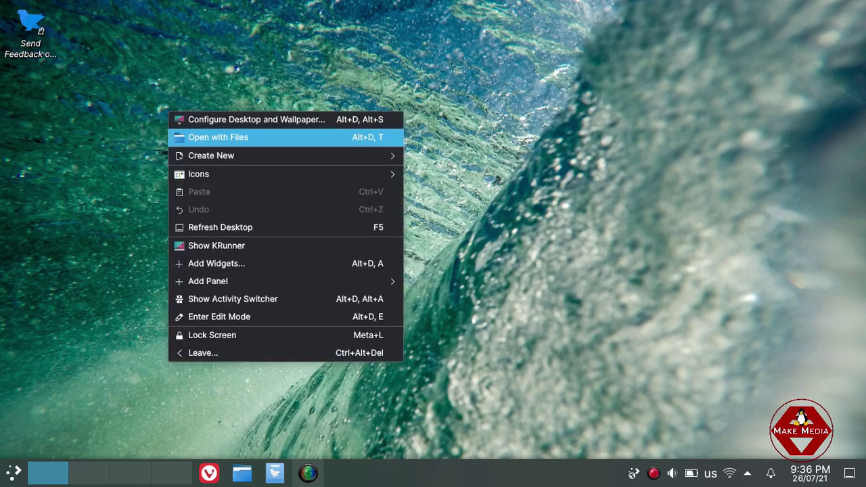
Finish browsing the desktop menu, close it, and open the panel's context menu.
key(Down)
key(Down)
key(Down)
key(Down)
key(Down)
key(Up)
key(Up)
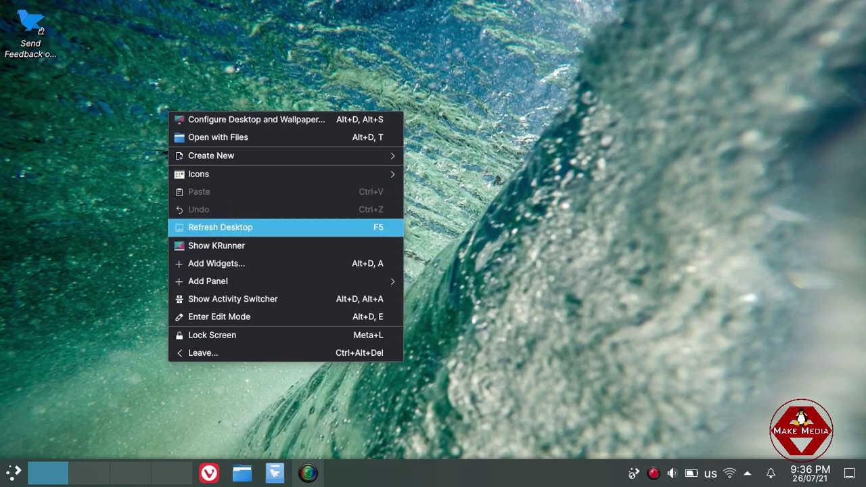
key(Down)
key(Down)
key(Down)
key(Down)
key(Down)
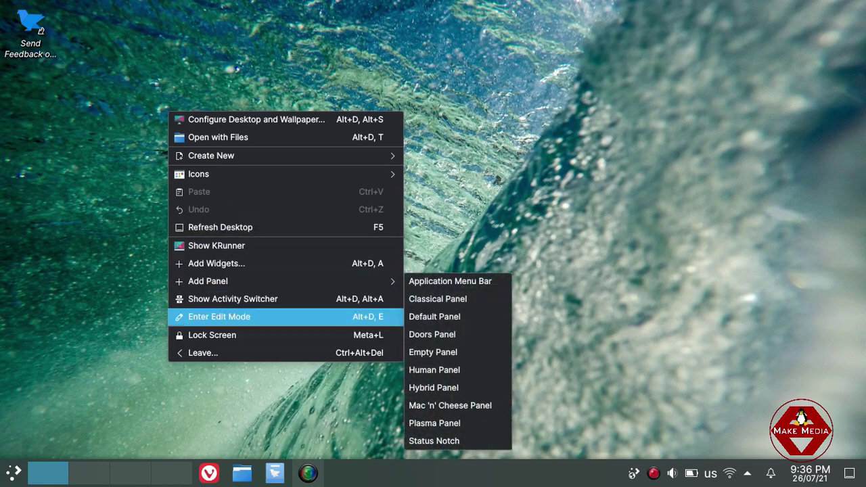
click(529, 217)
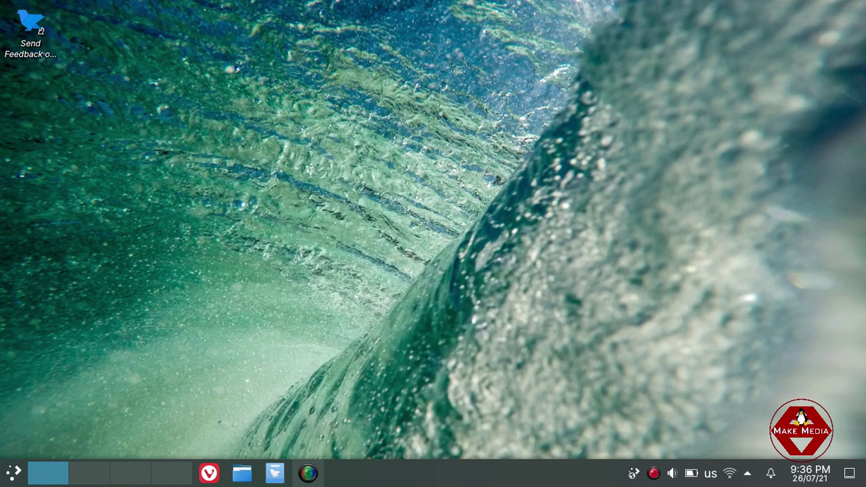
right_click(438, 474)
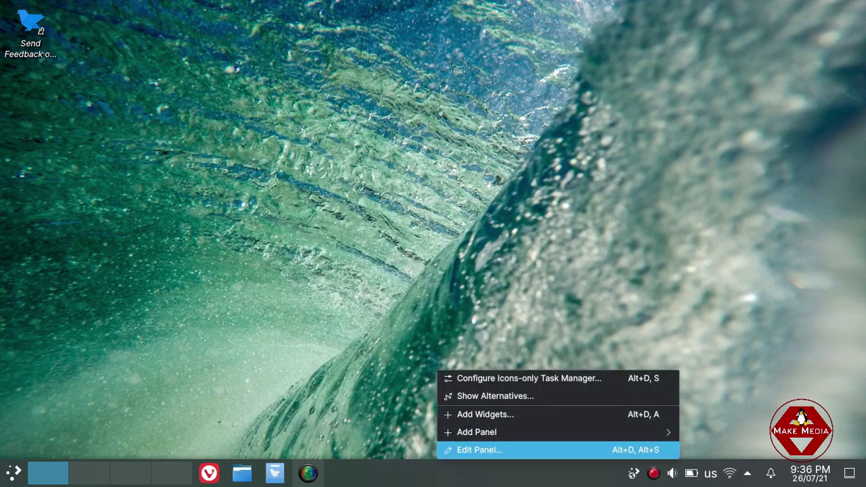
Set the bottom panel's visibility to Auto Hide and keep its height at 44.
click(482, 449)
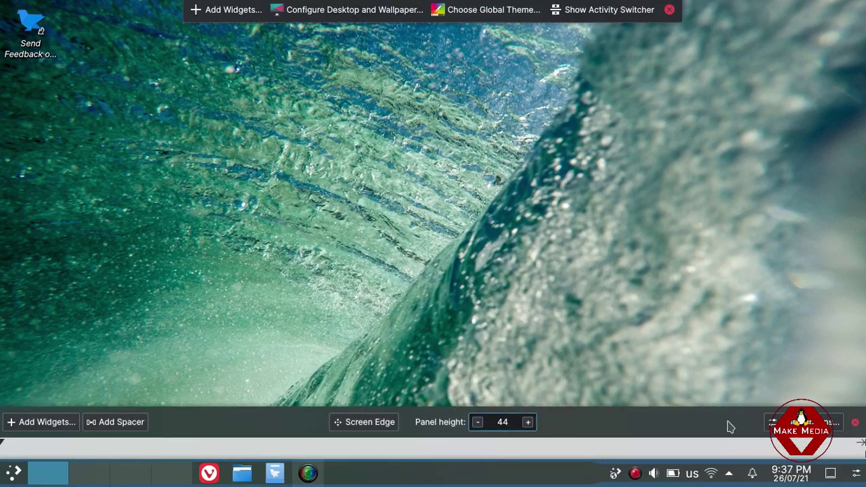
click(803, 422)
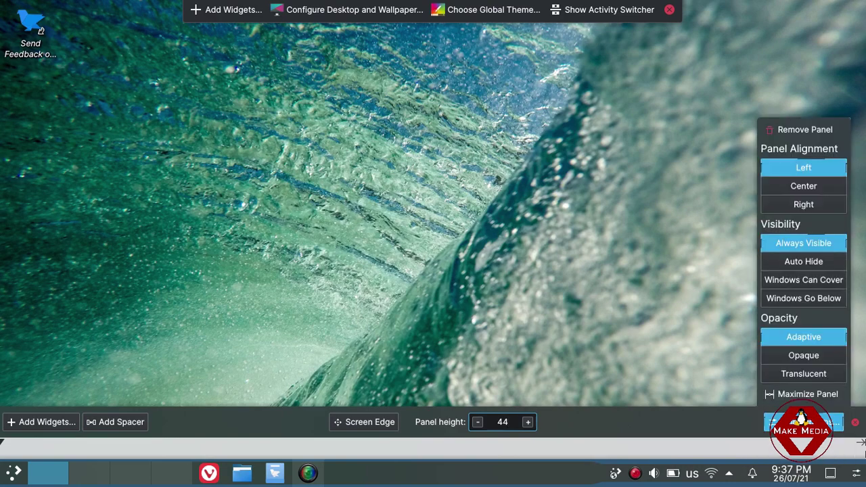
click(803, 261)
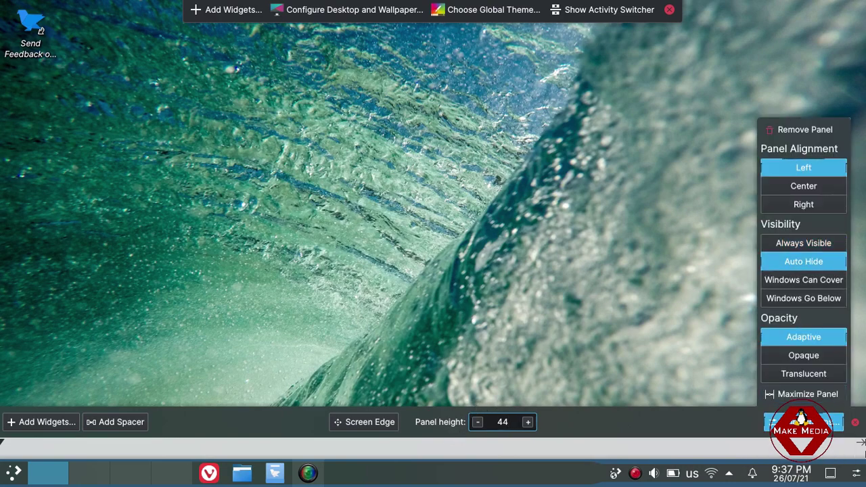
double_click(478, 421)
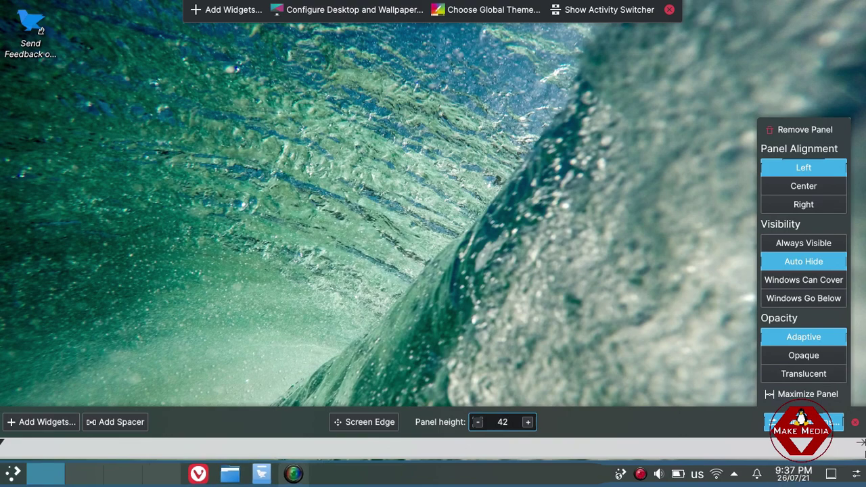
double_click(527, 421)
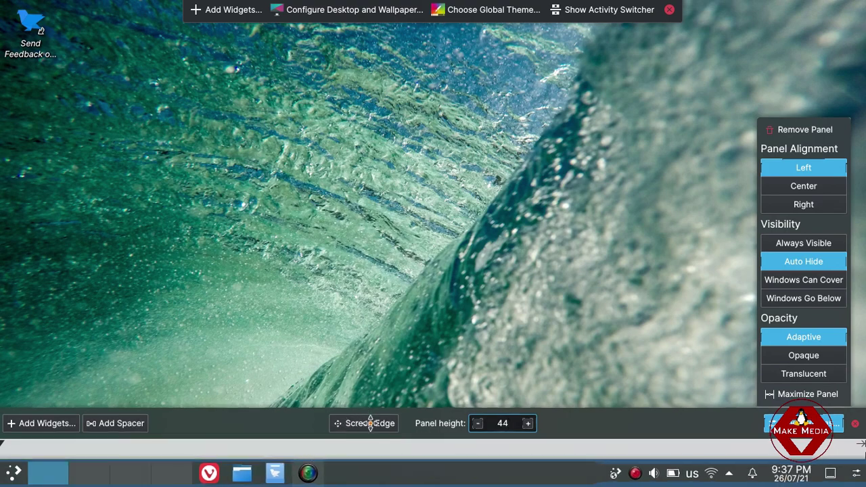
Close the panel settings and exit desktop edit mode.
mouse_move(388, 470)
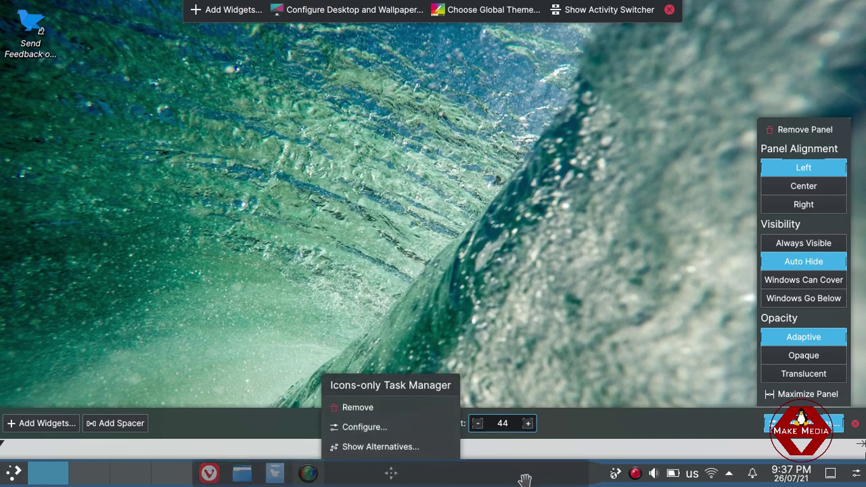
click(486, 261)
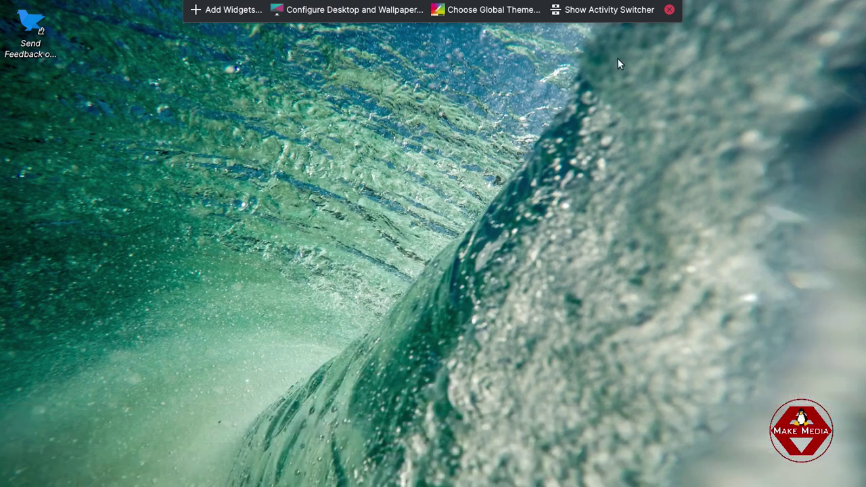
click(669, 9)
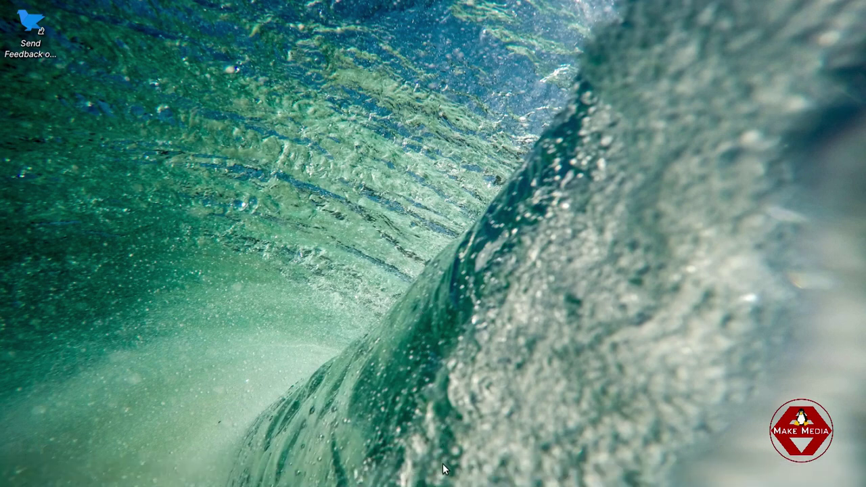
mouse_move(432, 485)
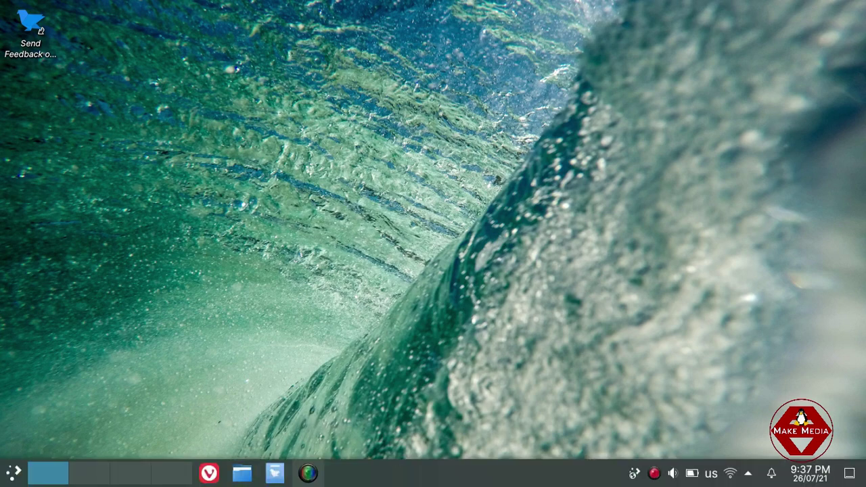
Open and dismiss the desktop context menu twice.
right_click(287, 121)
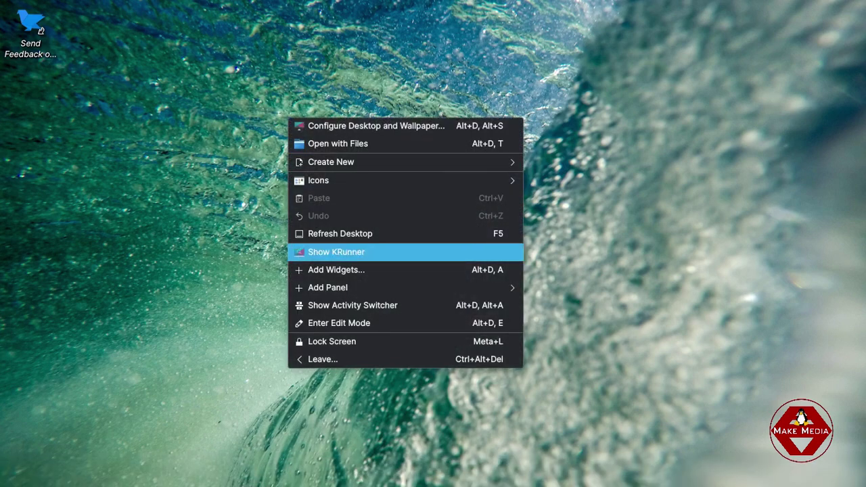
click(340, 234)
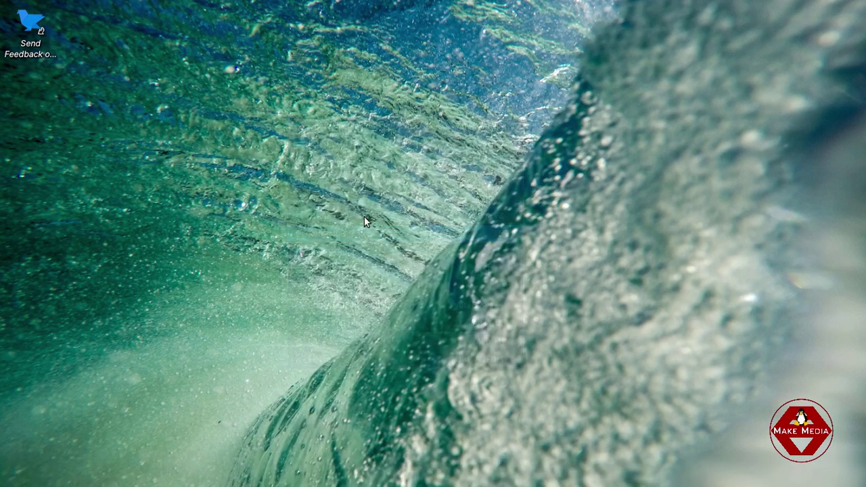
right_click(226, 104)
click(285, 223)
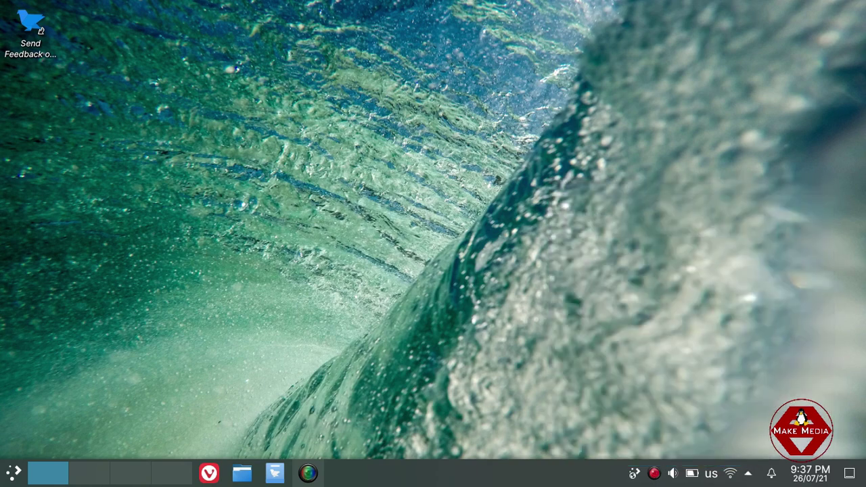
Check notifications, rubber-band select the empty desktop, then open the launcher on Favorites.
click(771, 473)
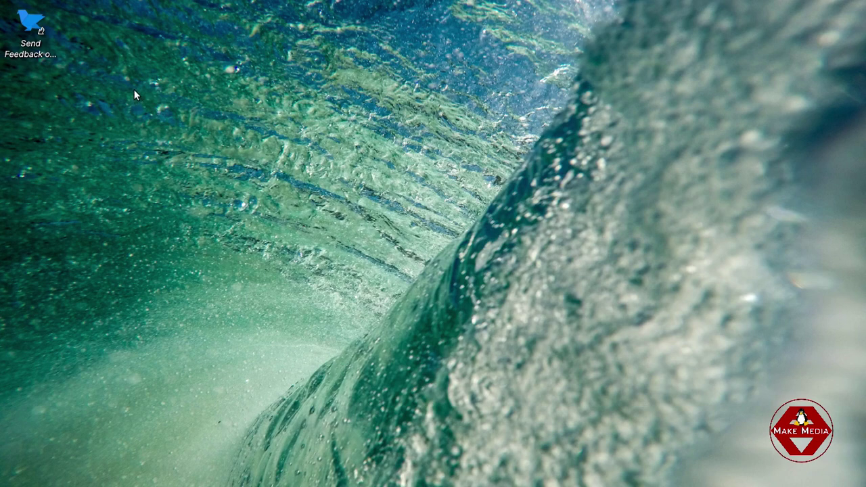
drag(134, 90, 522, 334)
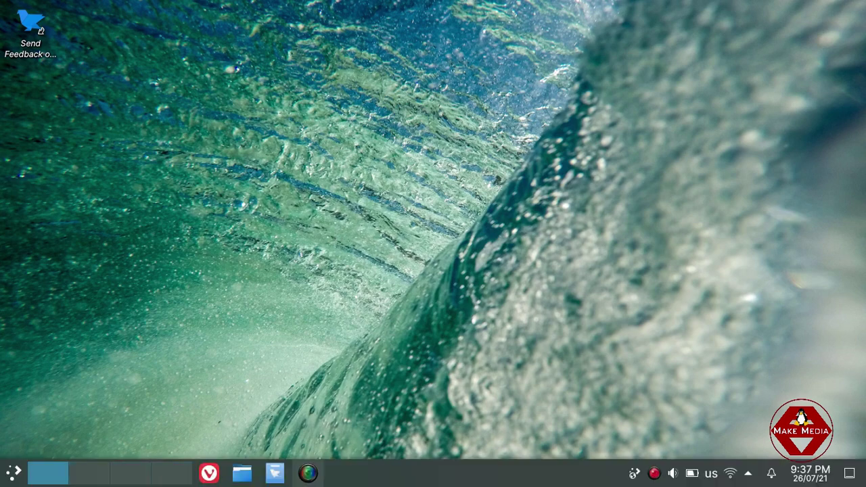
click(13, 472)
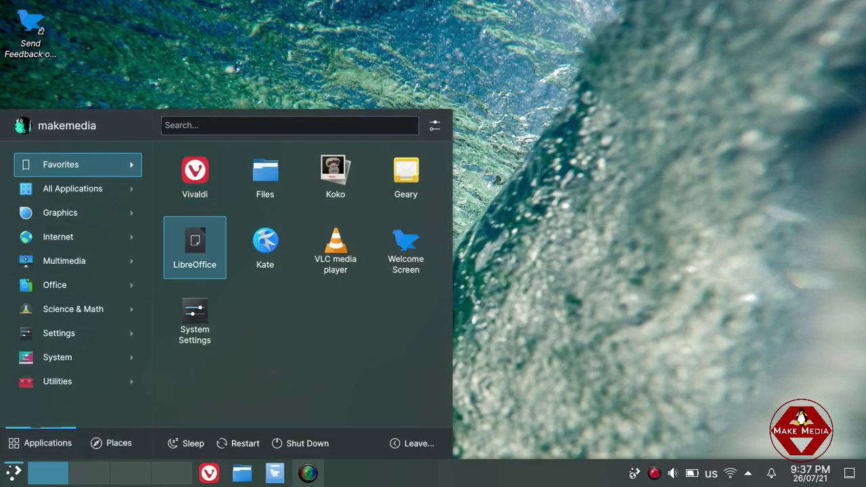
Launch Konsole from the System category, reposition its window, and run alsamixer.
click(78, 357)
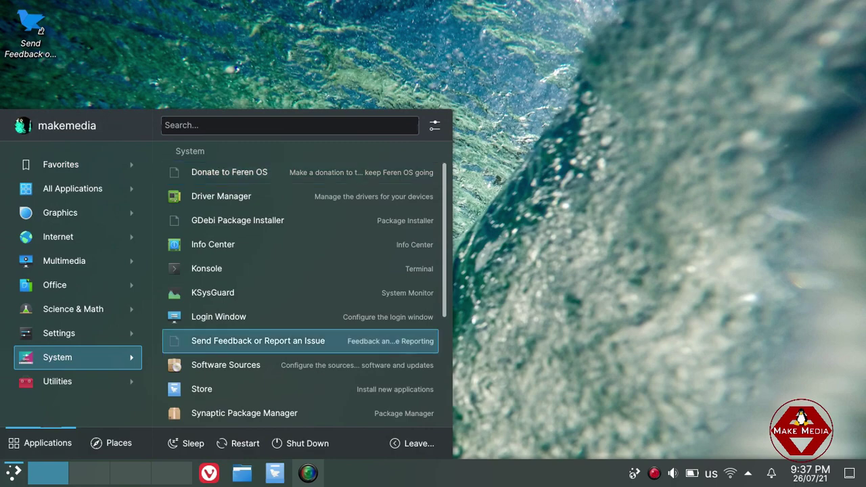
click(301, 268)
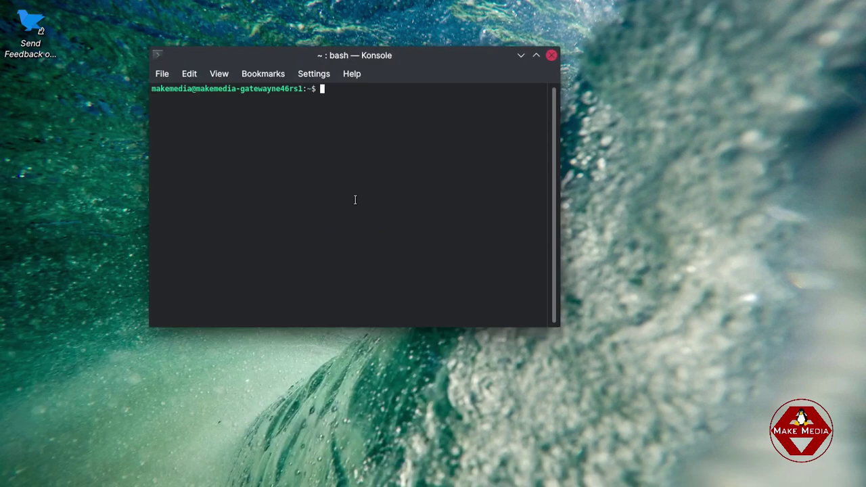
drag(367, 59, 334, 93)
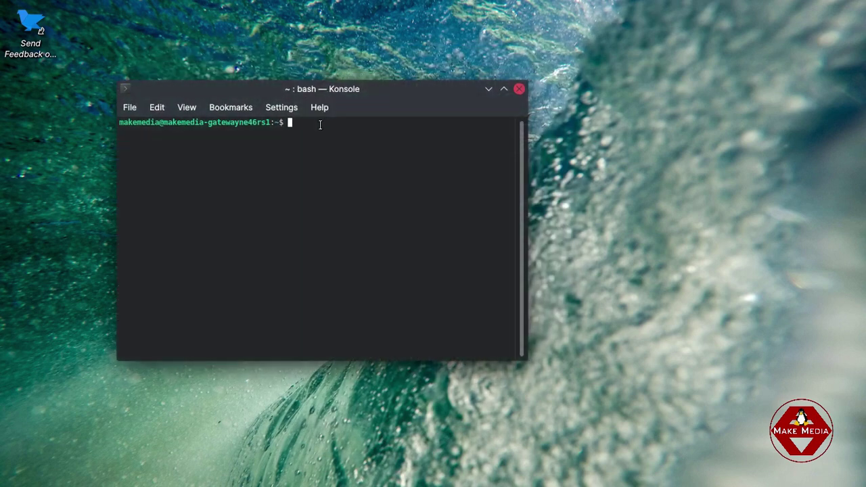
text(alsamixer)
key(Return)
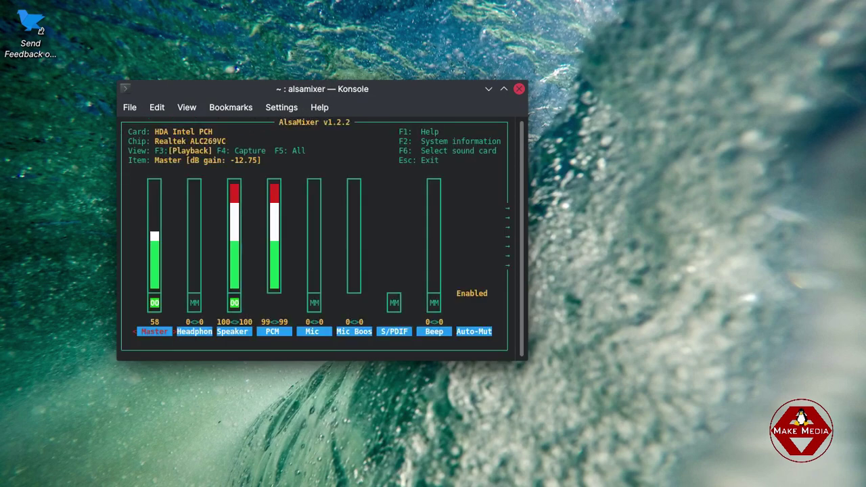
Maximize Konsole and select the Headphone control in alsamixer.
click(504, 89)
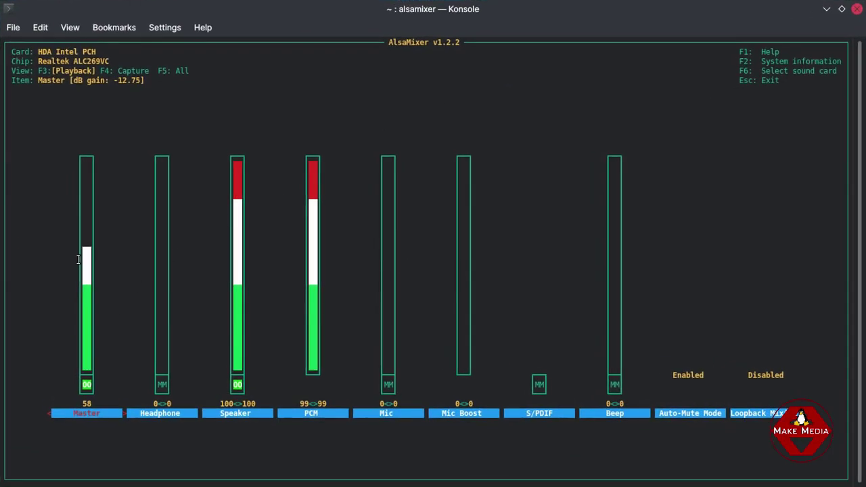
key(Right)
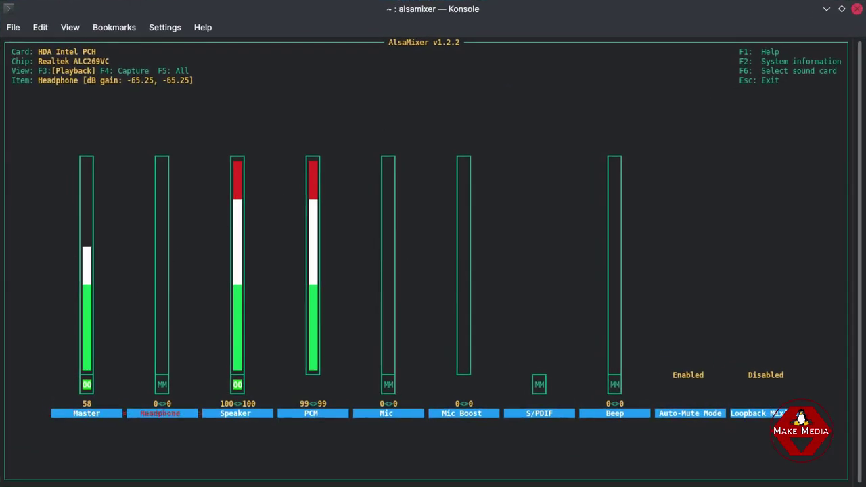
key(Left)
key(Right)
key(Up)
key(Up)
key(Down)
key(Down)
key(Left)
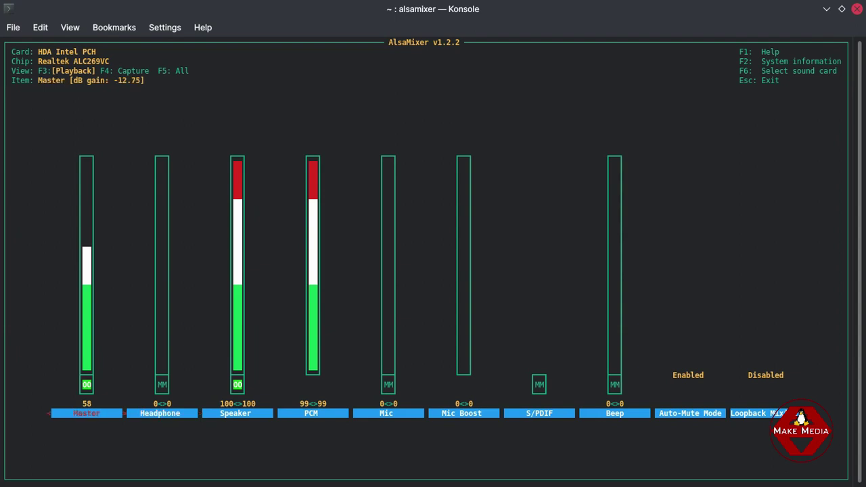
key(Right)
key(Right)
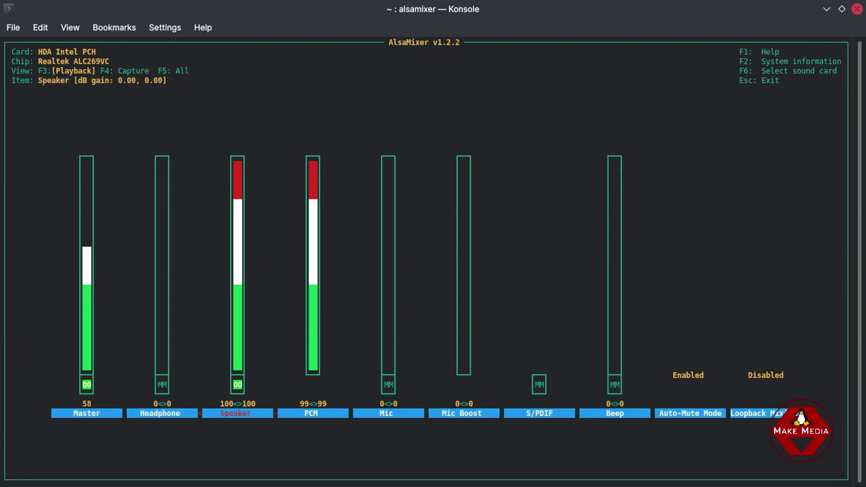
key(Left)
key(Left)
key(Right)
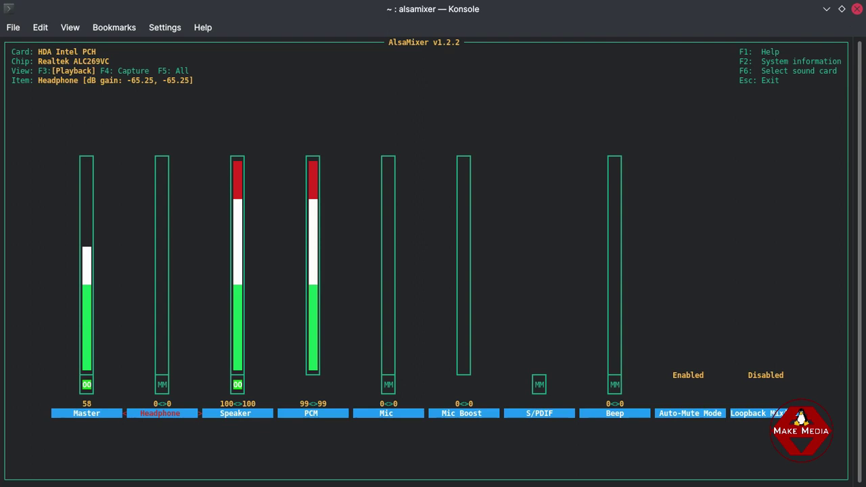
key(Left)
key(Right)
Raise the Headphone volume from 0 to 100, reaching 0.00 dB gain.
key(Up)
key(Up)
key(Up)
key(Up)
key(Up)
key(Up)
key(Up)
key(Up)
key(Up)
key(Up)
key(Up)
key(Up)
key(Up)
key(Up)
key(Up)
key(Up)
key(Up)
key(Up)
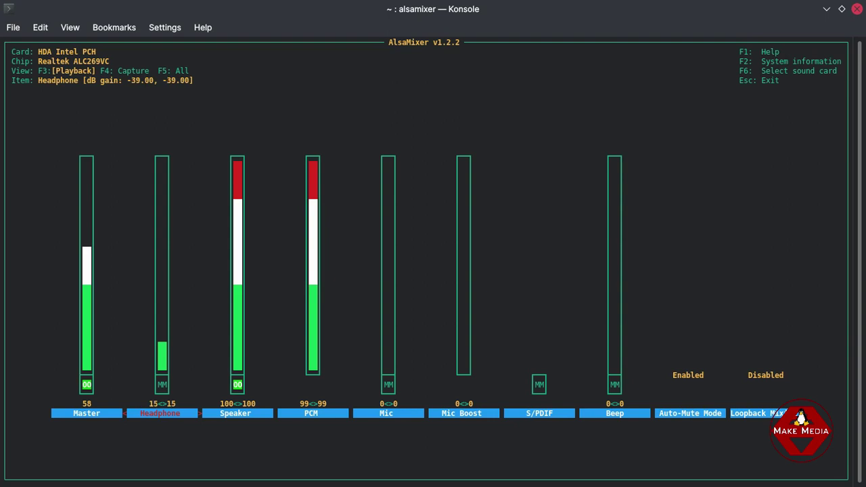
key(Up)
key(Up)
key(Up)
key(Up)
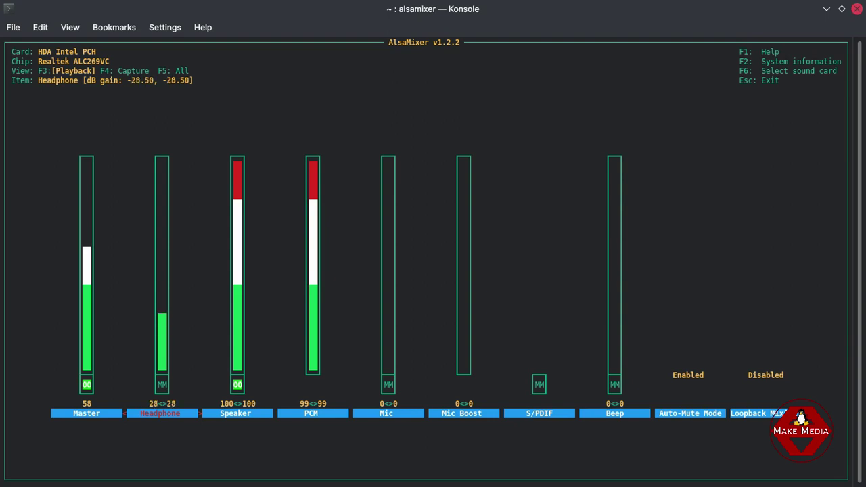
key(Up)
key(Up)
key(Up)
key(Up)
key(Up)
key(Up)
key(Up)
key(Up)
key(Up)
key(Up)
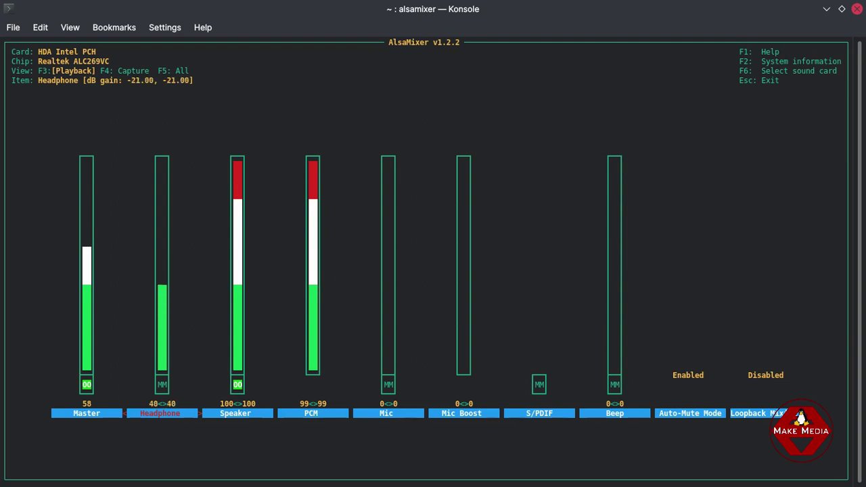
key(Up)
key(Up)
key(Up)
key(Up)
key(Up)
key(Up)
key(Up)
key(Up)
key(Up)
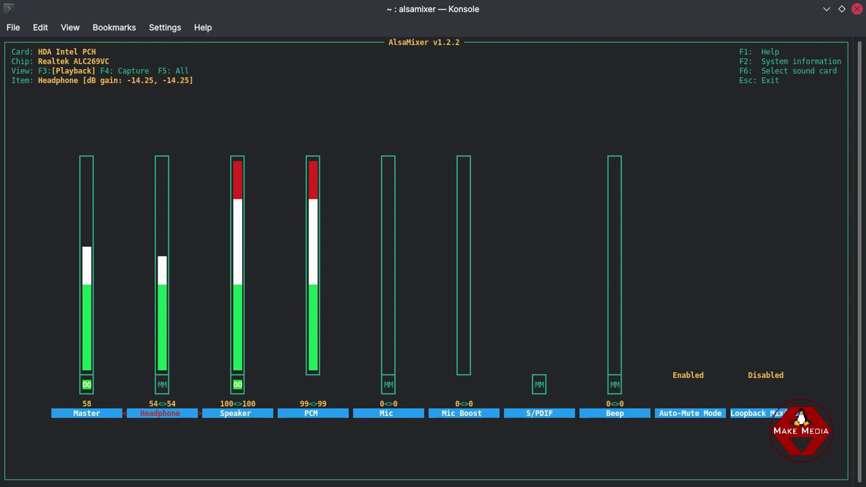
key(Up)
key(Up)
key(Up)
key(Up)
key(Up)
key(Up)
key(Up)
key(Up)
key(Up)
key(Up)
key(Up)
key(Up)
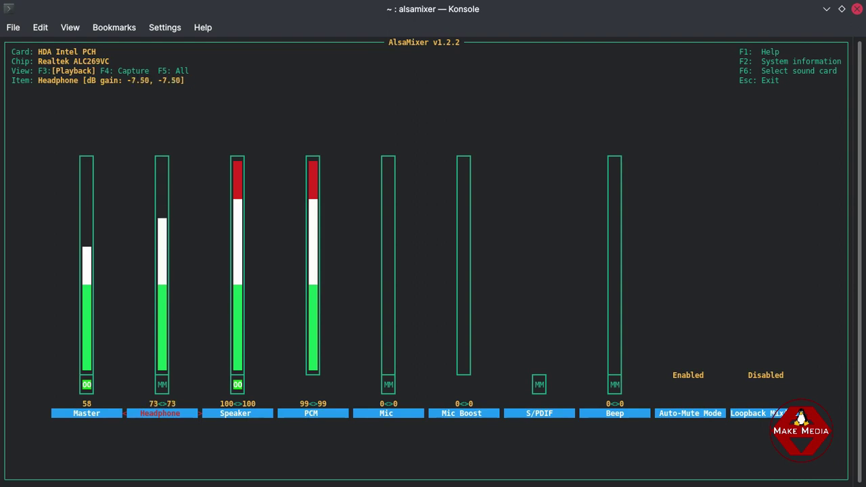
key(Up)
key(Up)
key(Up)
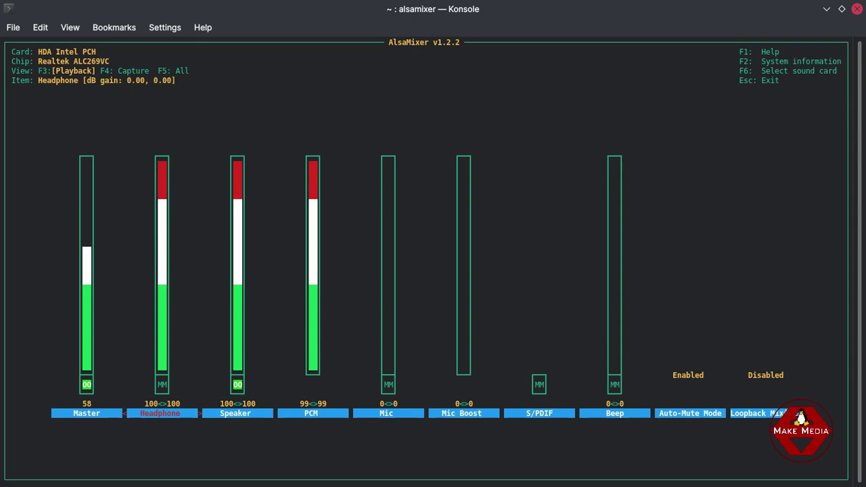
key(Down)
key(Down)
key(Up)
key(Up)
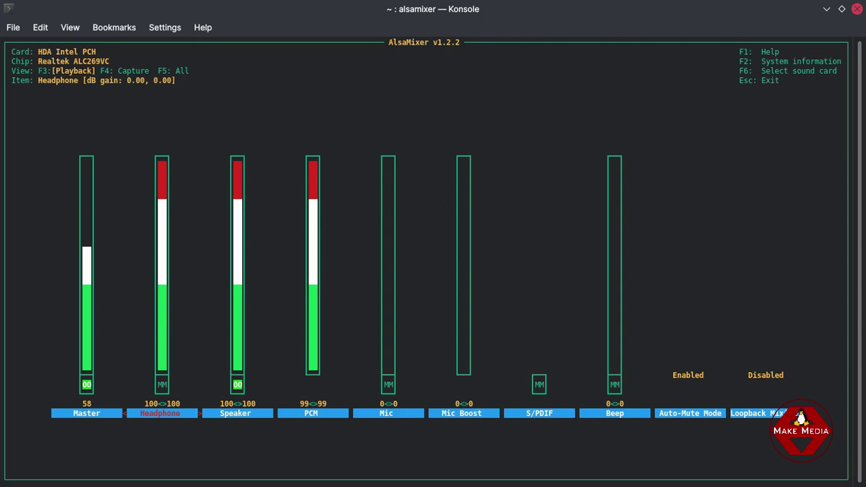